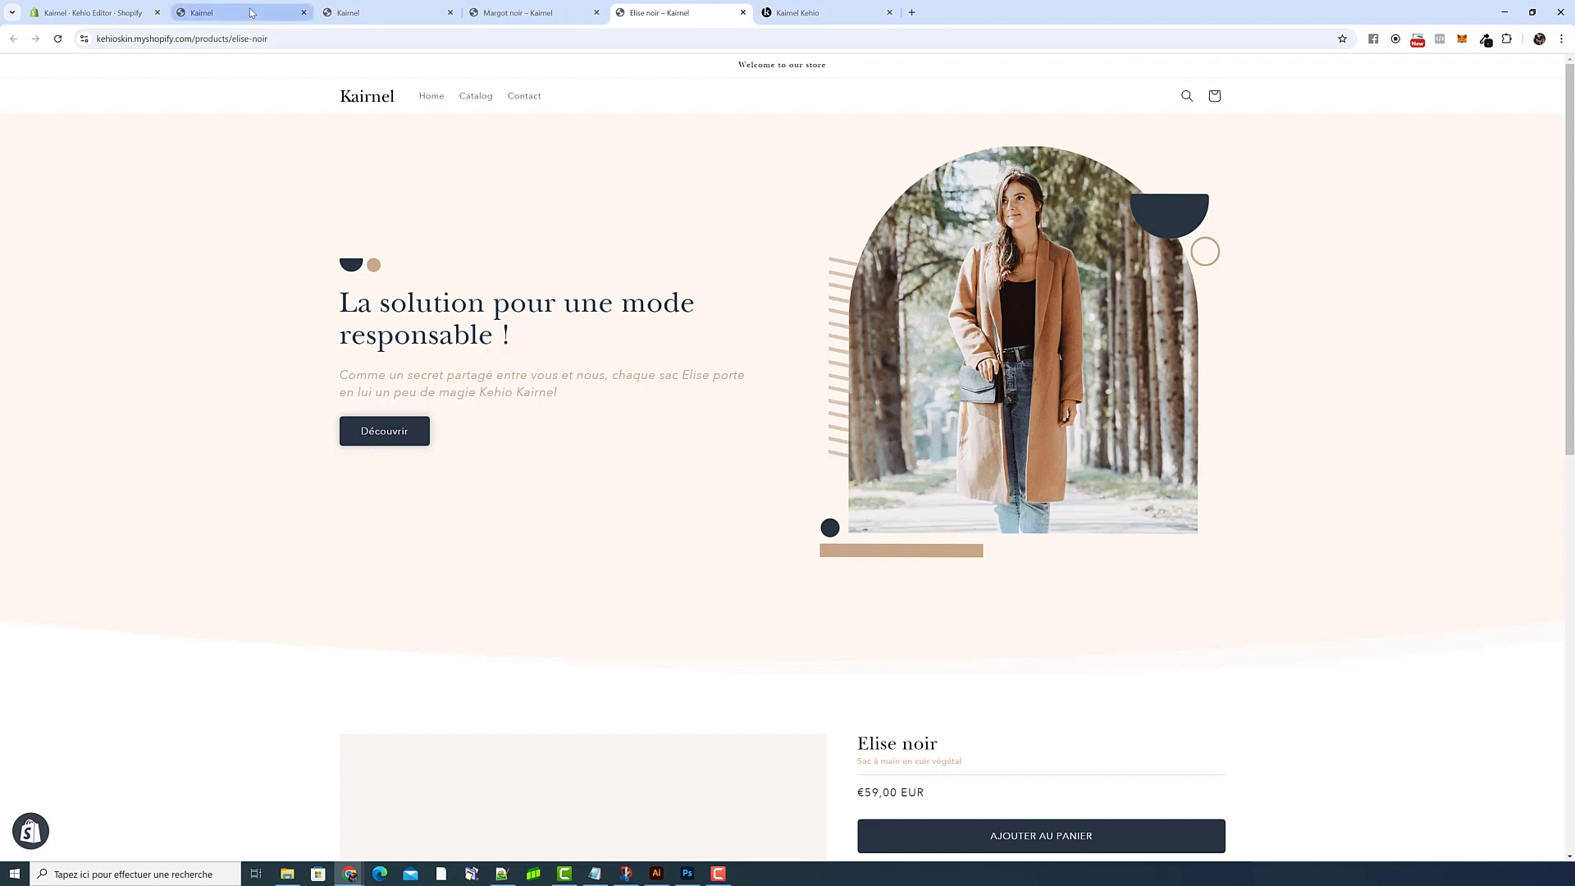
- Open the live Dawn theme in the Shopify theme editor and preview the Margot noir product page
{"action": "left_click", "coordinate": [106, 14]}
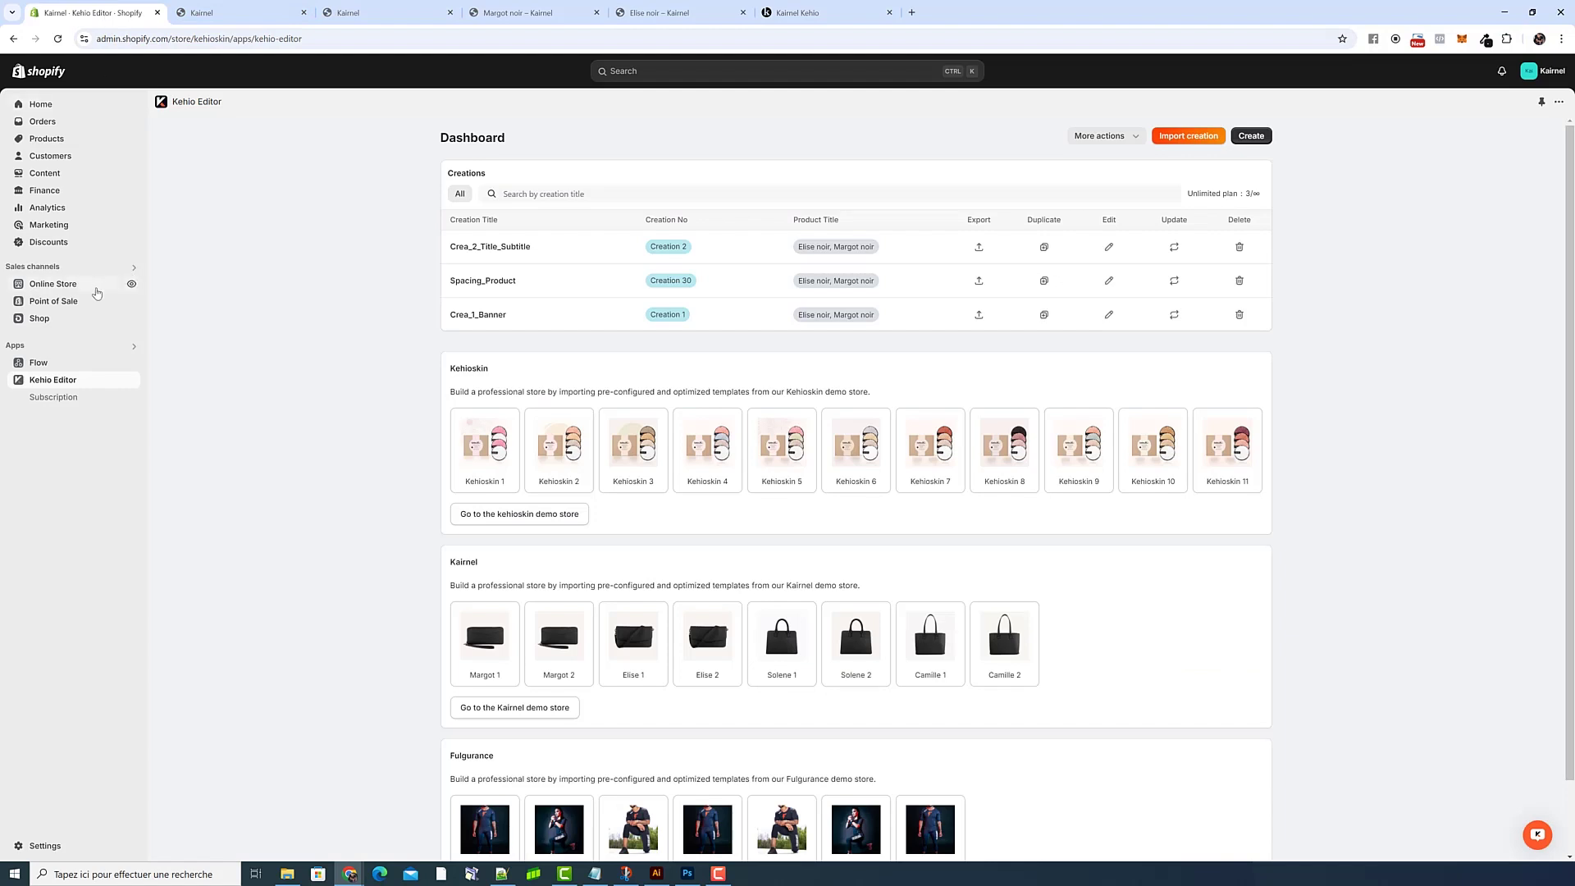
{"action": "left_click", "coordinate": [132, 284]}
{"action": "left_click", "coordinate": [240, 13]}
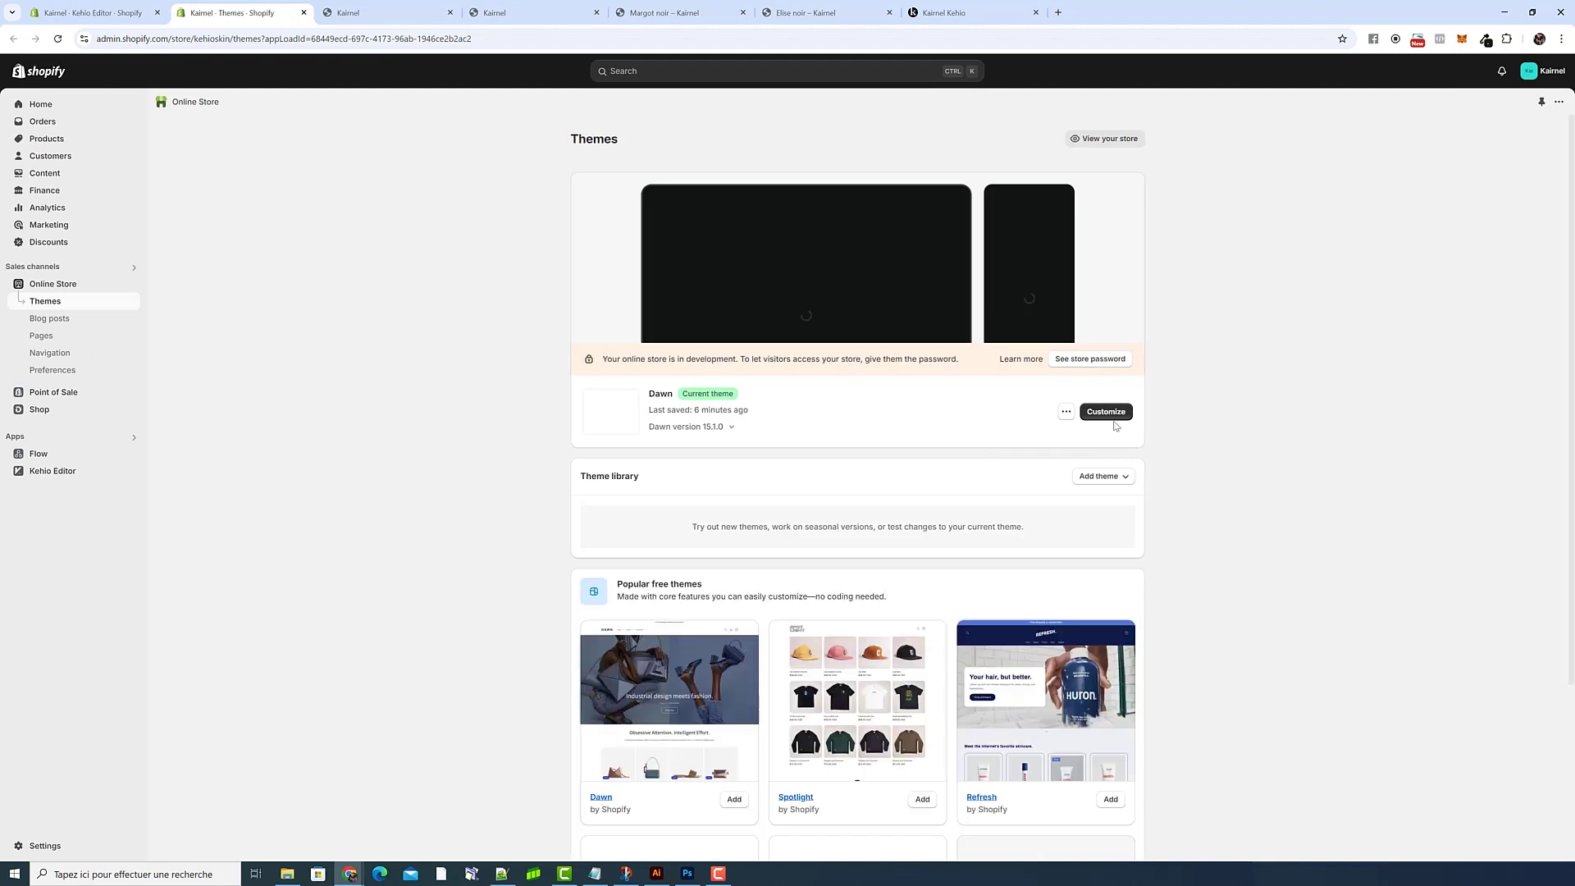
{"action": "left_click", "coordinate": [1111, 419]}
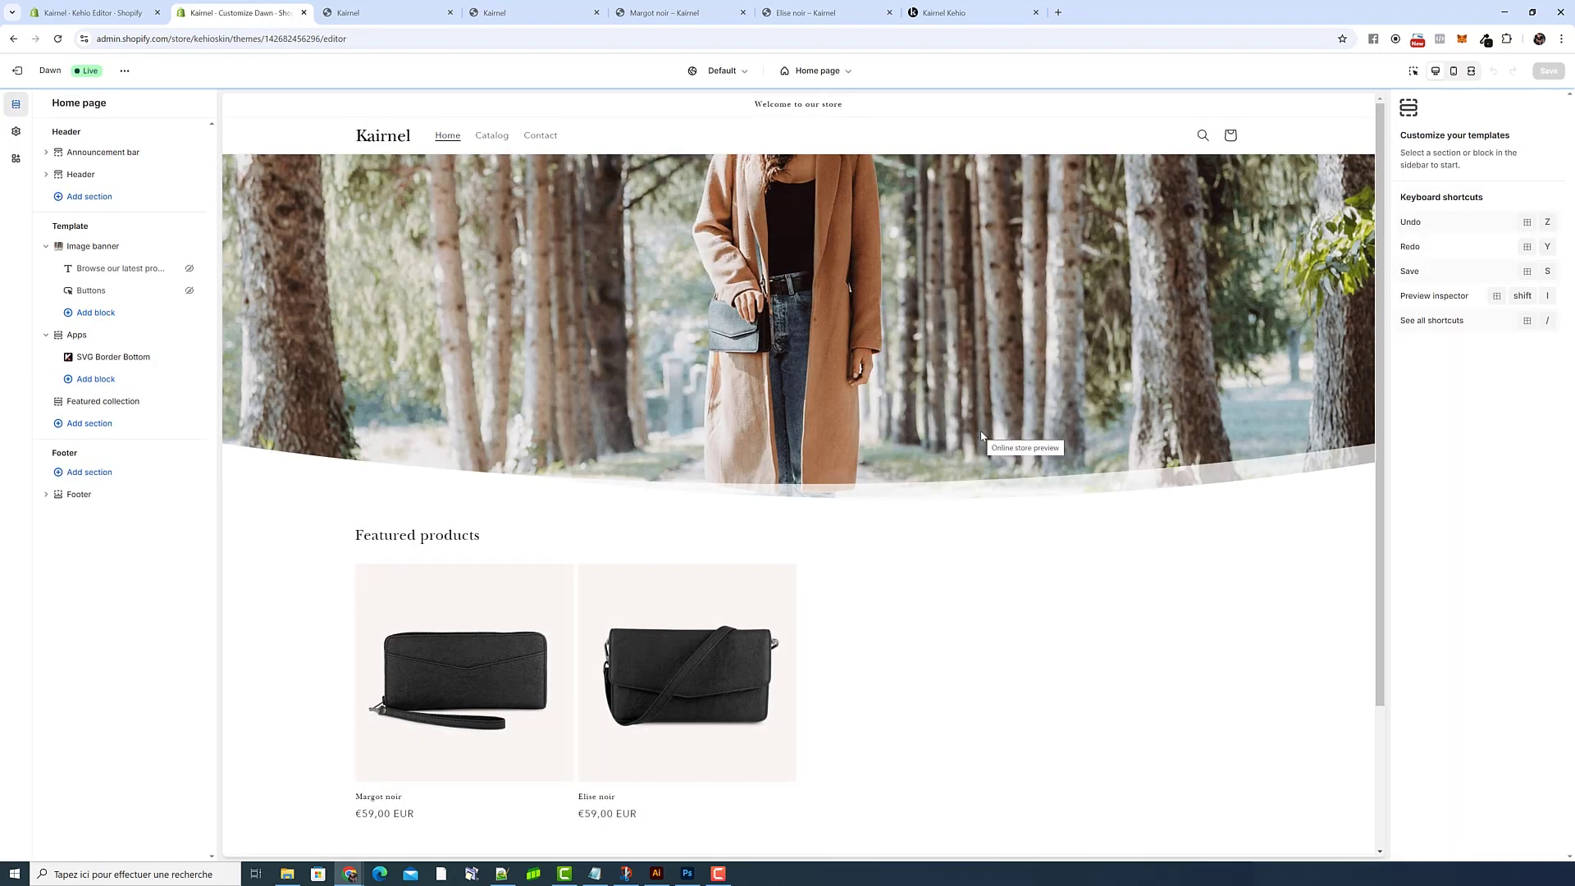
{"action": "left_click", "coordinate": [478, 677]}
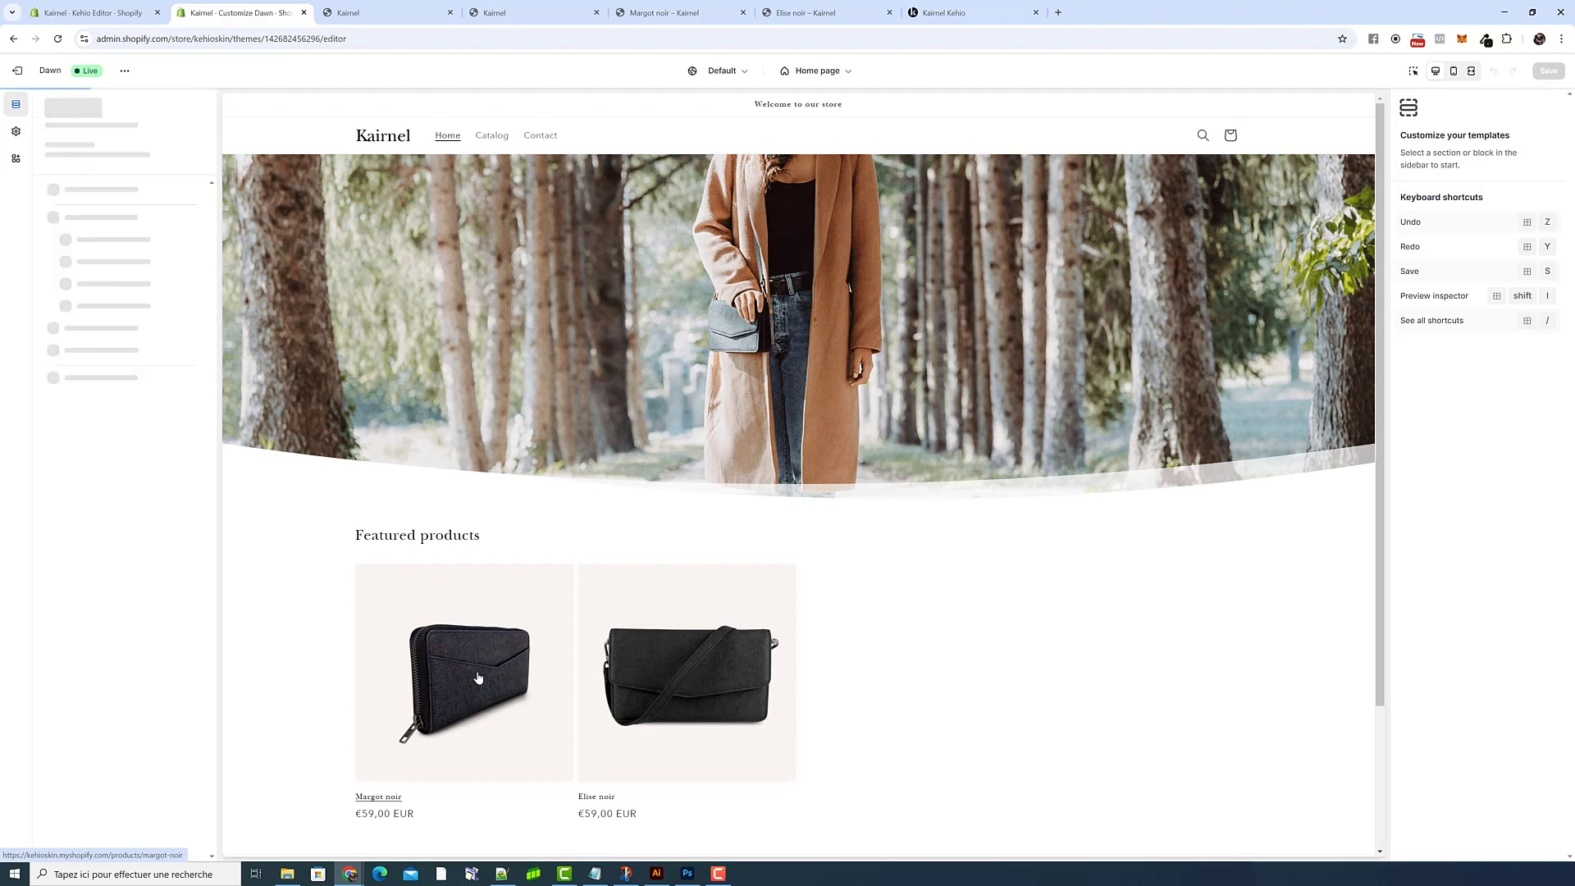
{"action": "scroll", "coordinate": [903, 533], "scroll_direction": "down", "scroll_amount": 5}
{"action": "scroll", "coordinate": [903, 490], "scroll_direction": "up", "scroll_amount": 5}
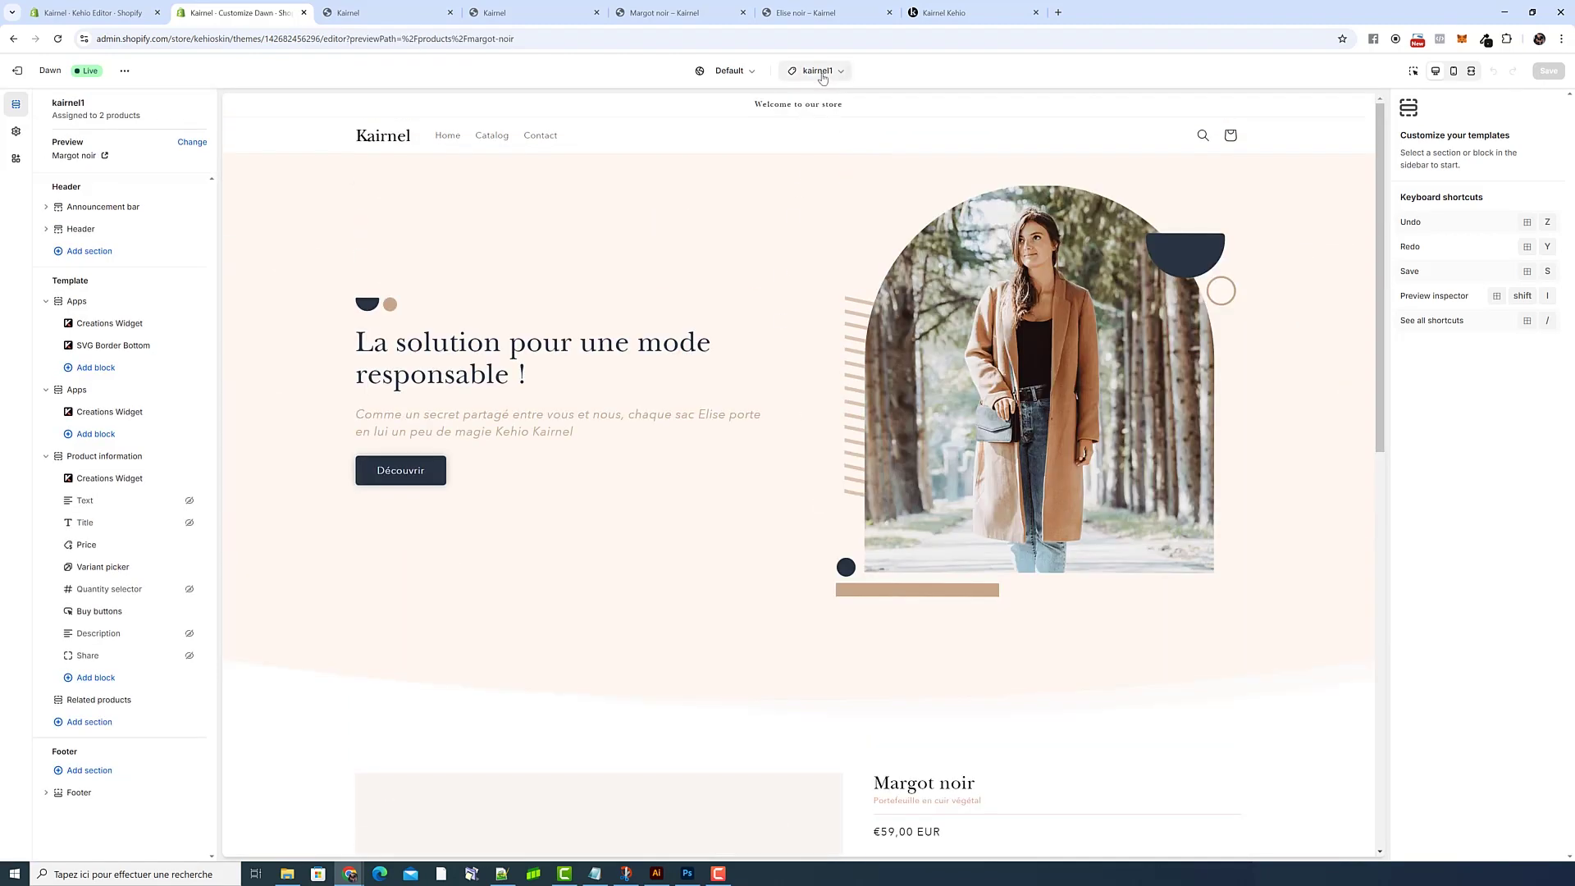
- Open the Elise noir and Margot noir products in separate browser tabs and check the theme template assigned to each
{"action": "left_click", "coordinate": [84, 15]}
{"action": "middle_click", "coordinate": [50, 140]}
{"action": "middle_click", "coordinate": [49, 139]}
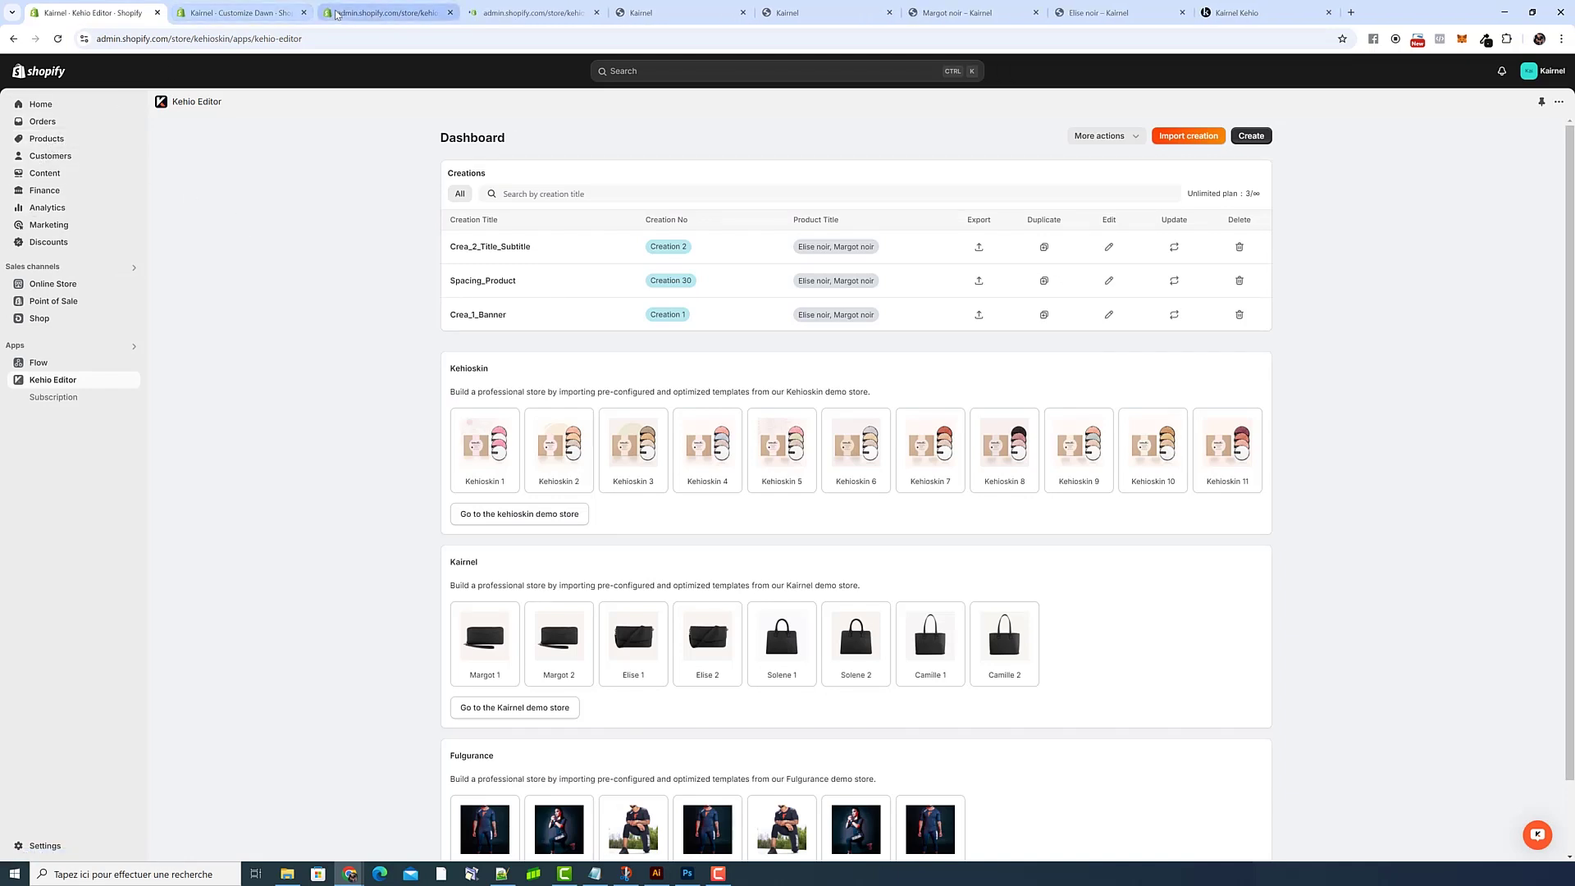
{"action": "left_click", "coordinate": [336, 15]}
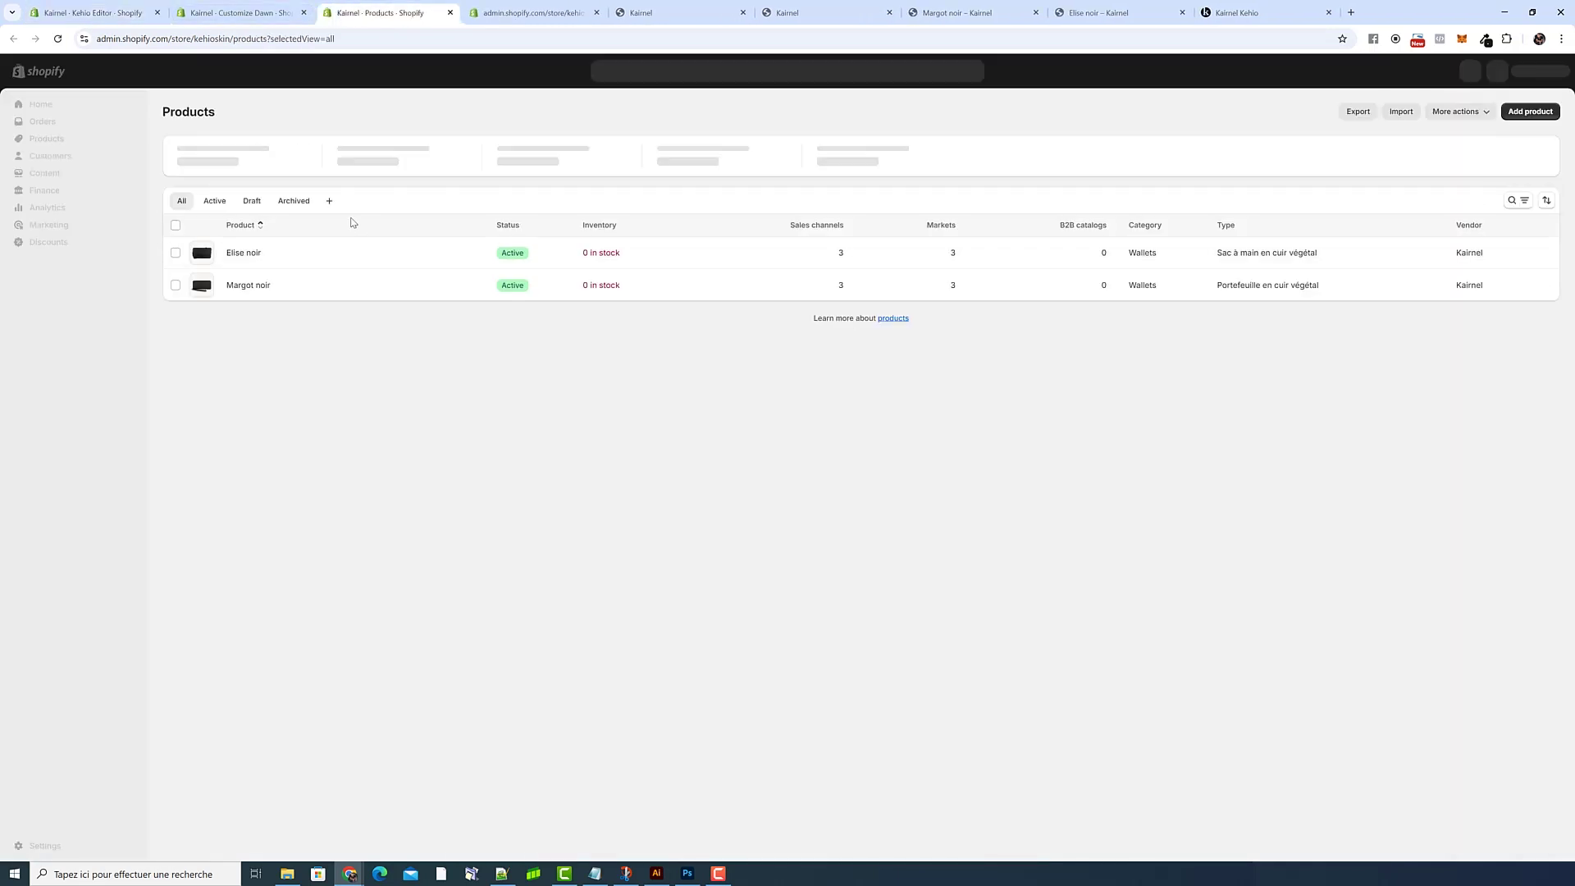
{"action": "left_click", "coordinate": [261, 254]}
{"action": "left_click", "coordinate": [527, 14]}
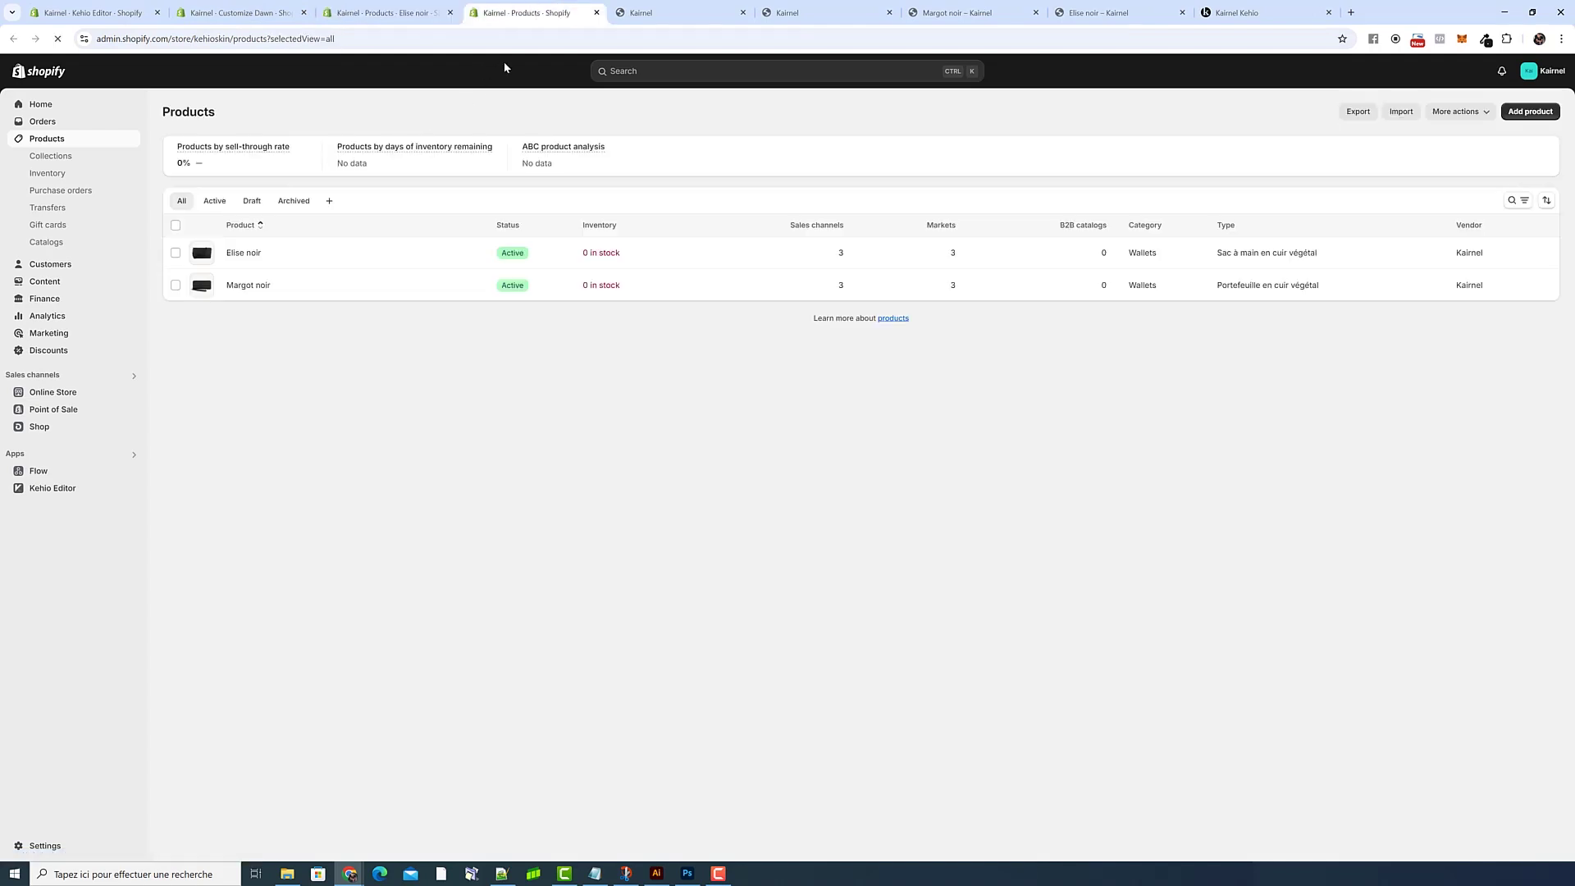
{"action": "left_click", "coordinate": [238, 282]}
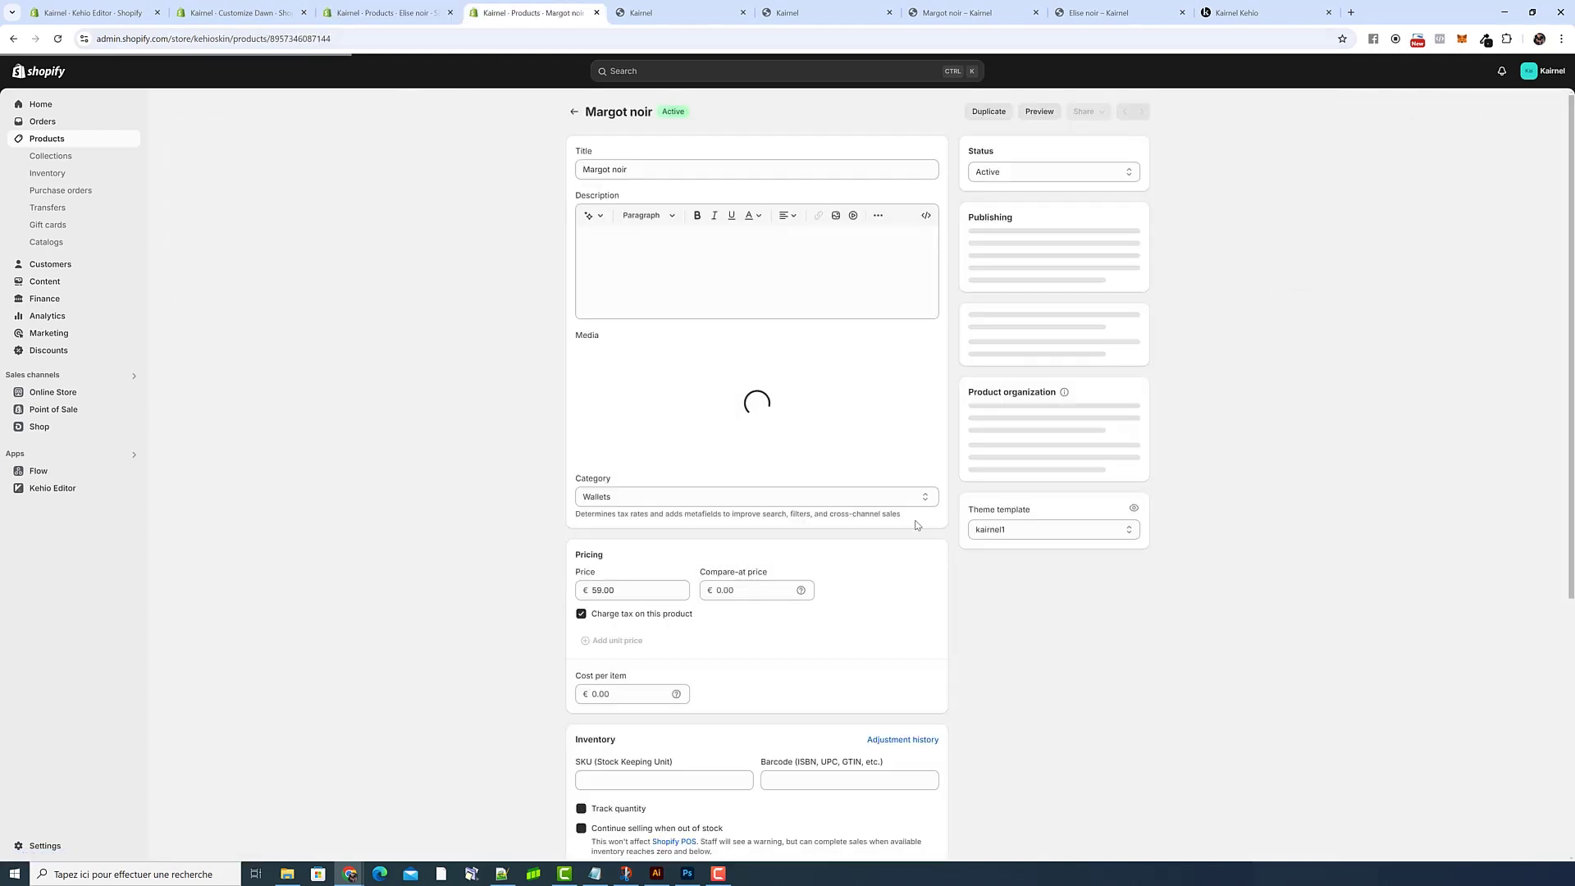
{"action": "left_click", "coordinate": [1058, 713]}
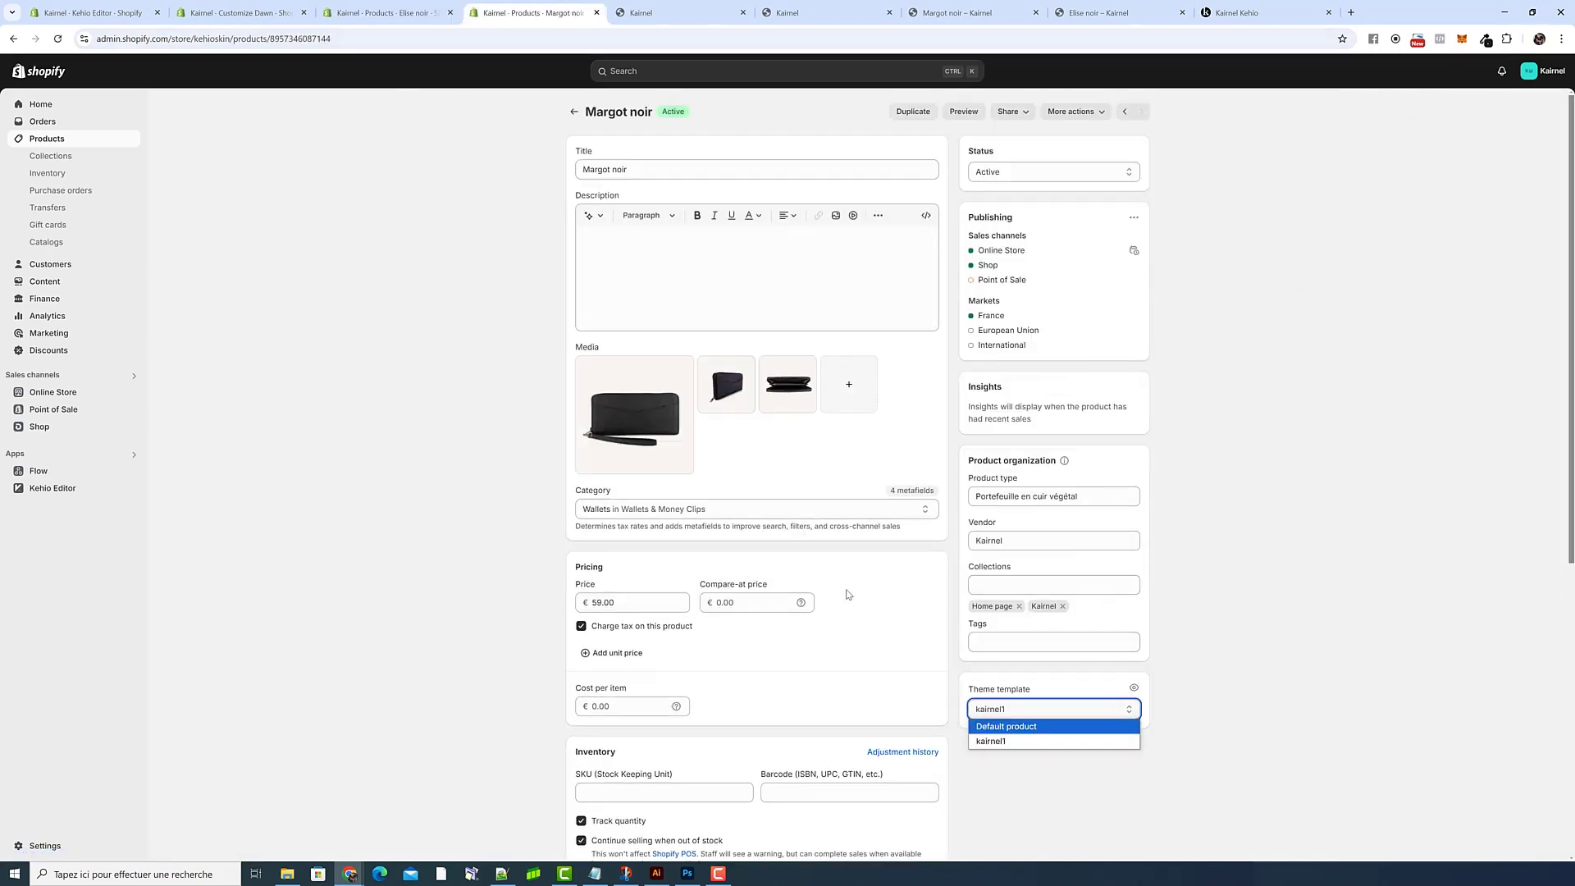
{"action": "key", "text": "ctrl+shift+Tab"}
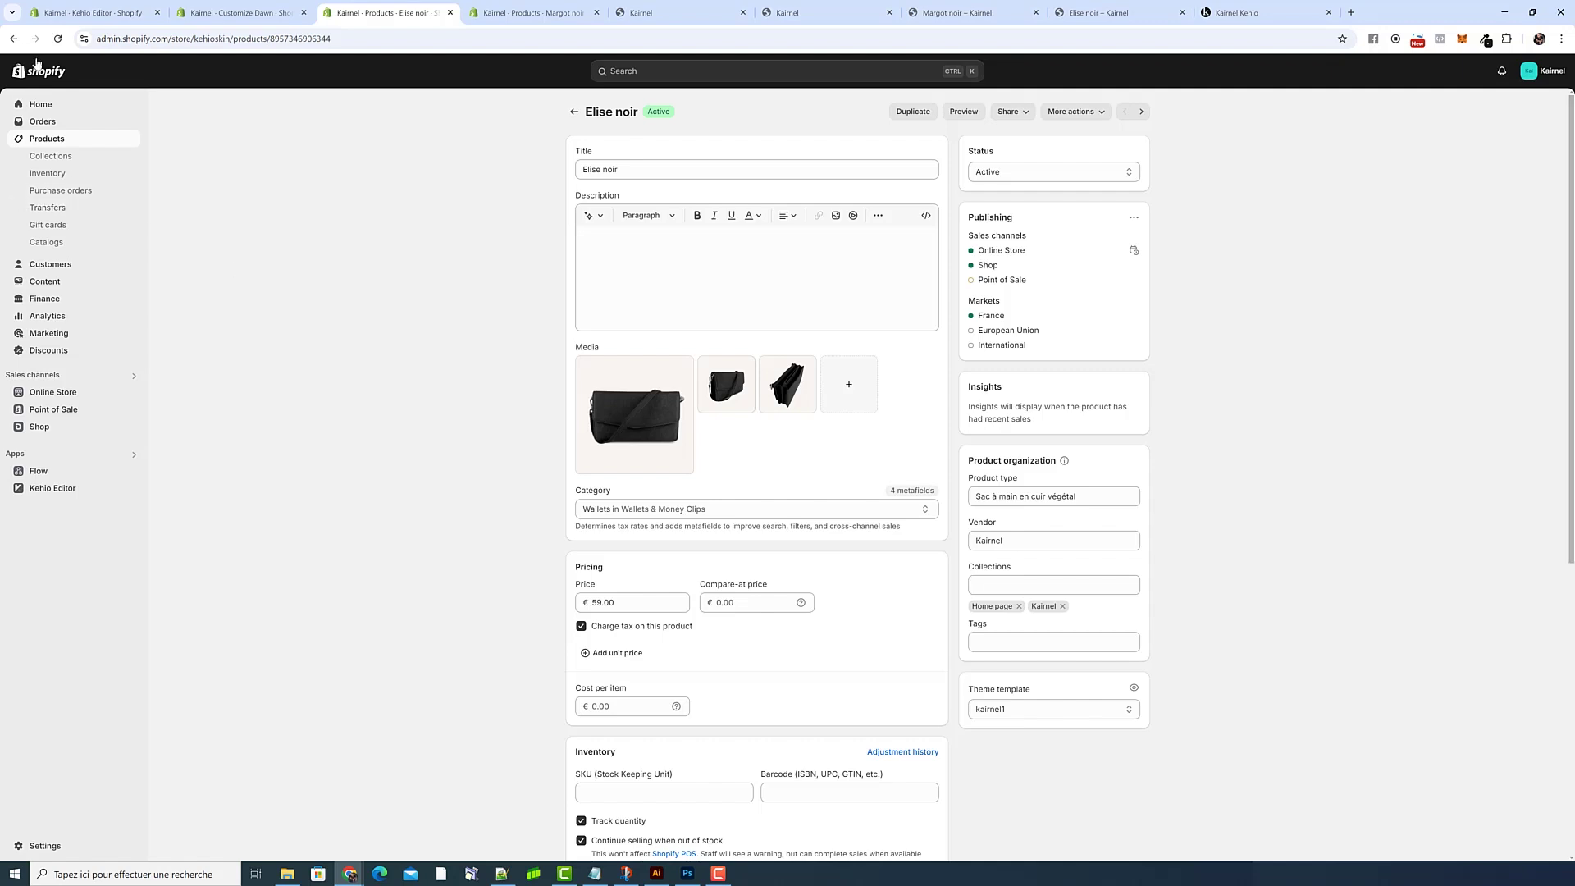
- Begin a new product metafield definition in the store's custom data settings
{"action": "left_click", "coordinate": [46, 846]}
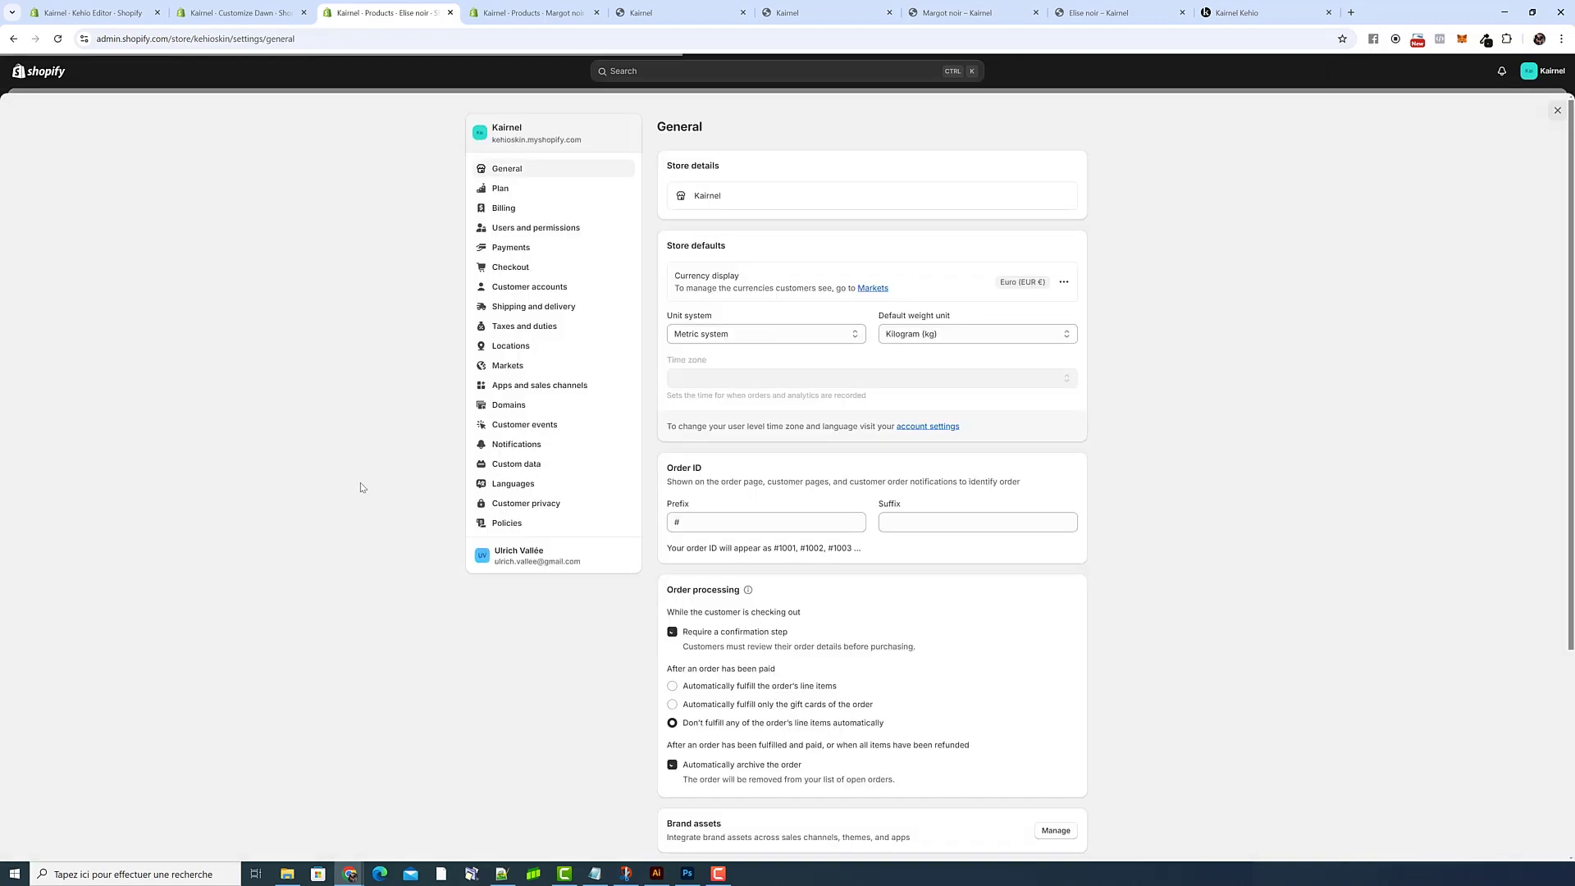
{"action": "left_click", "coordinate": [537, 465]}
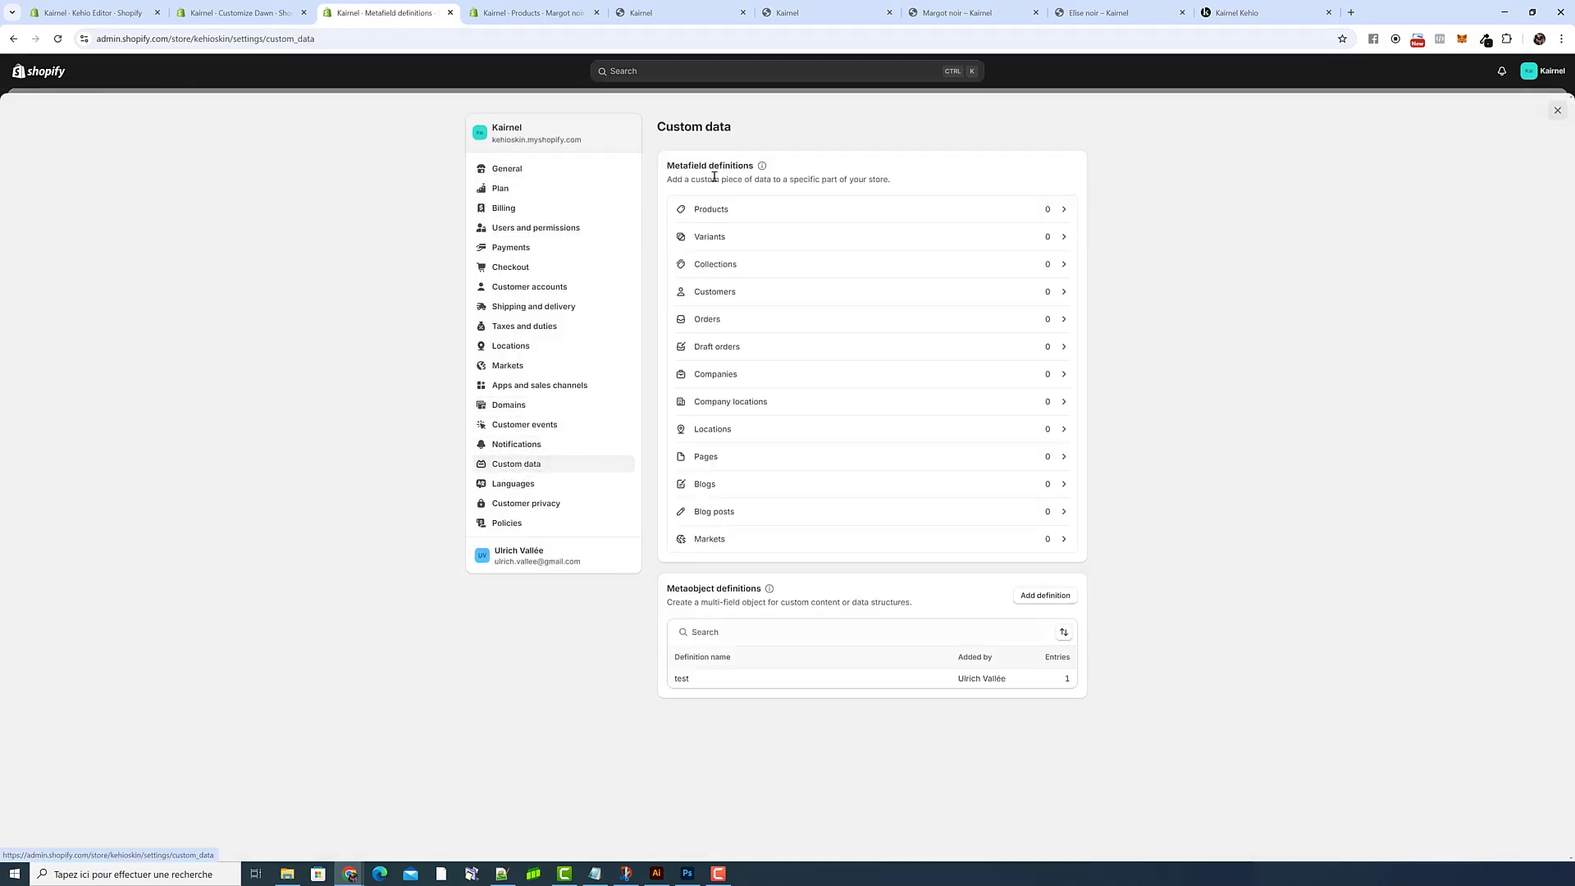
{"action": "left_click", "coordinate": [743, 213]}
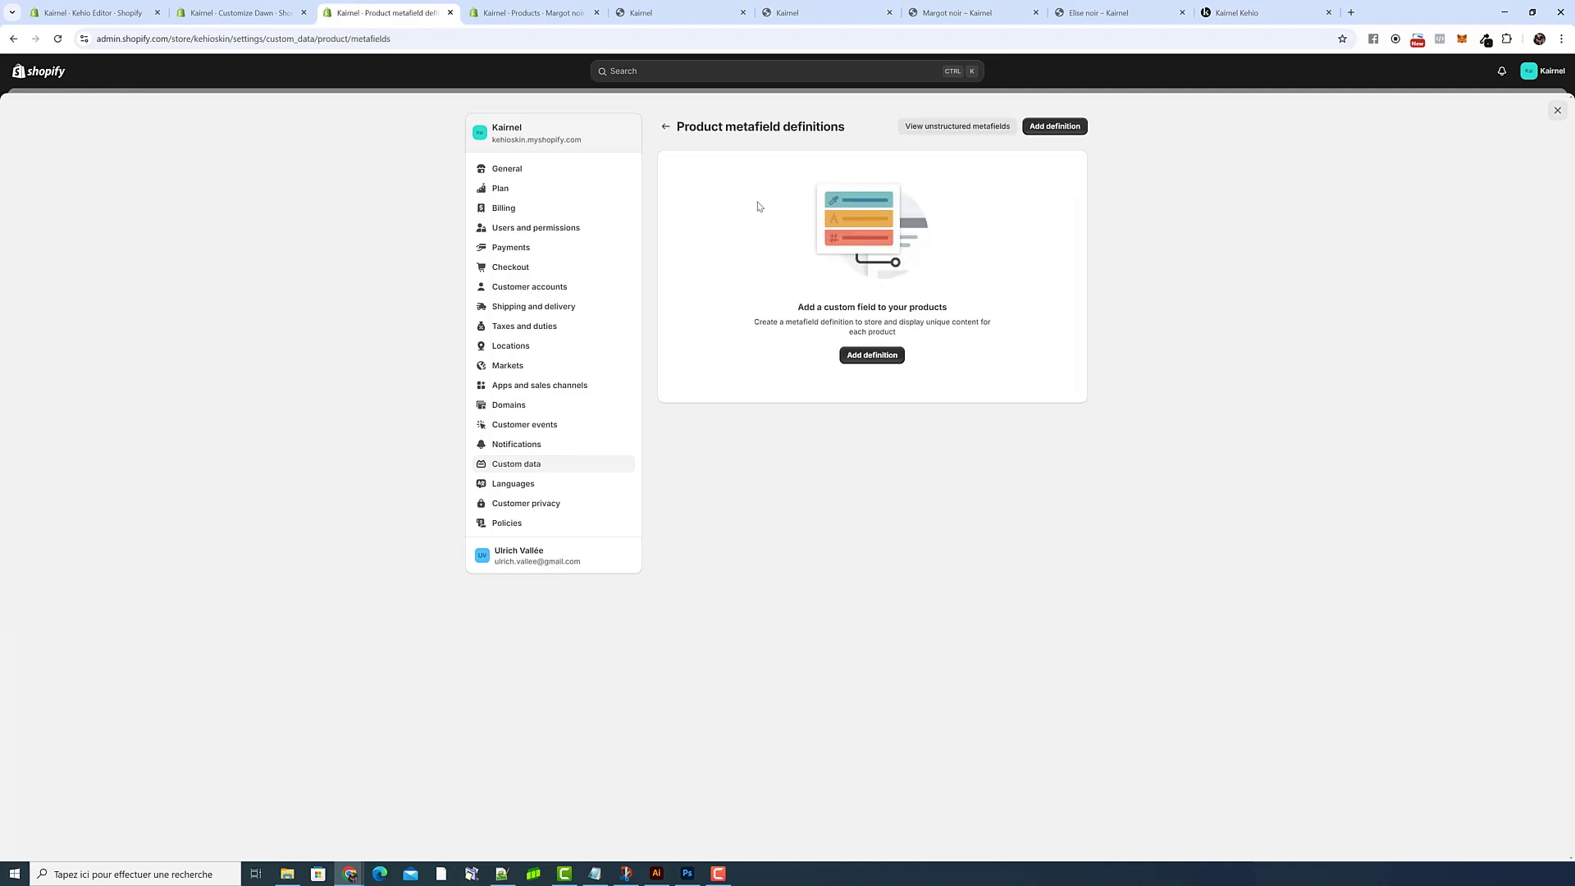
{"action": "left_click", "coordinate": [1055, 127]}
- Enter "banner url" as both the name and the description of the product metafield definition
{"action": "left_click", "coordinate": [719, 183]}
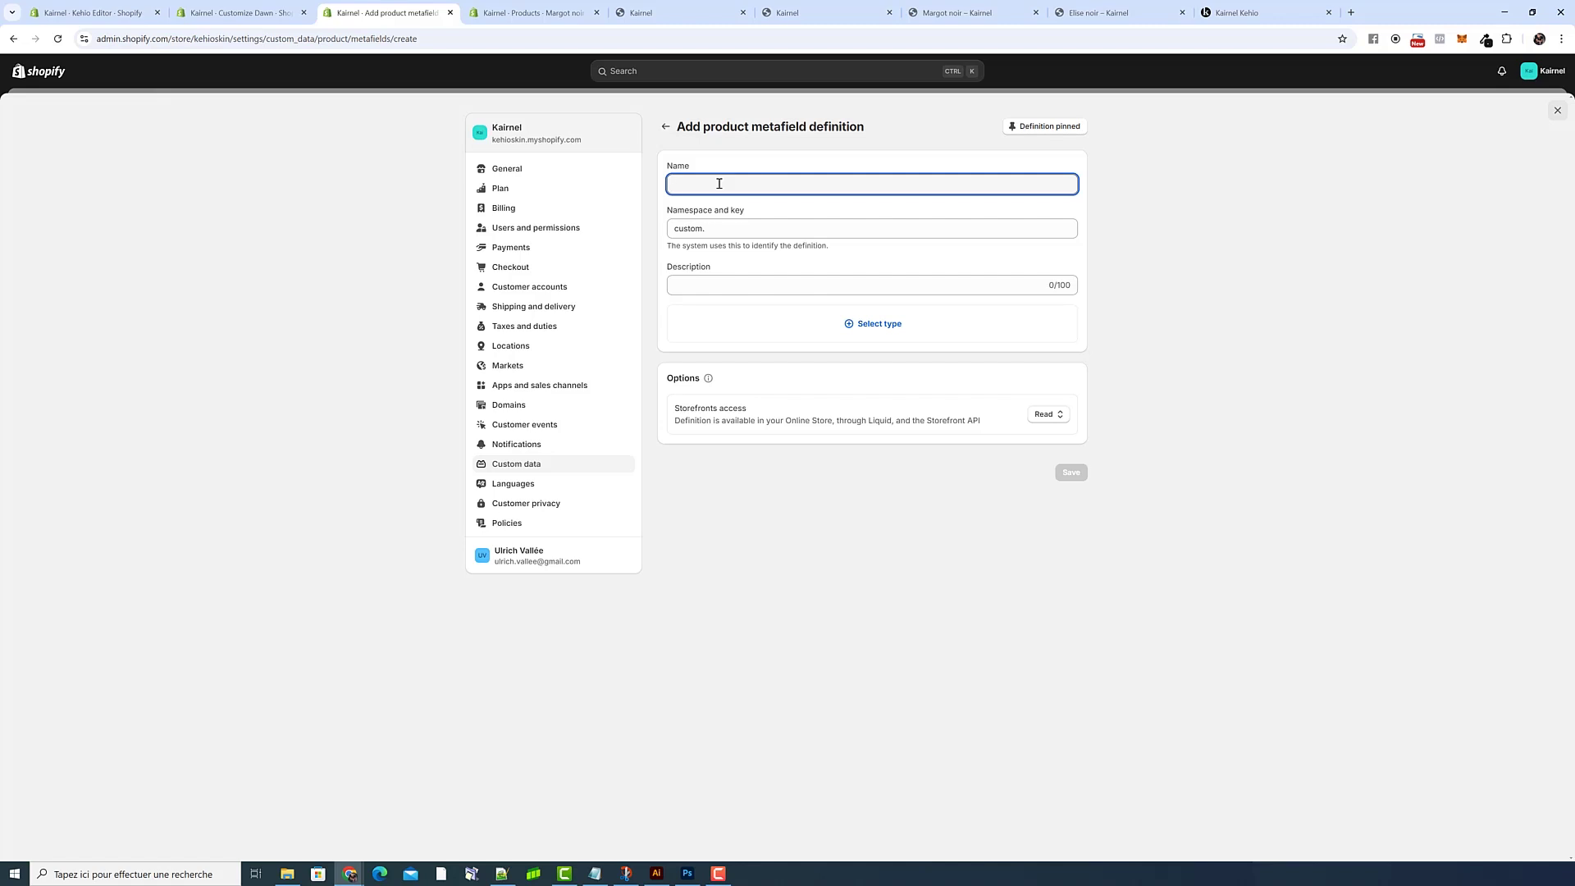
{"action": "type", "text": "banner url"}
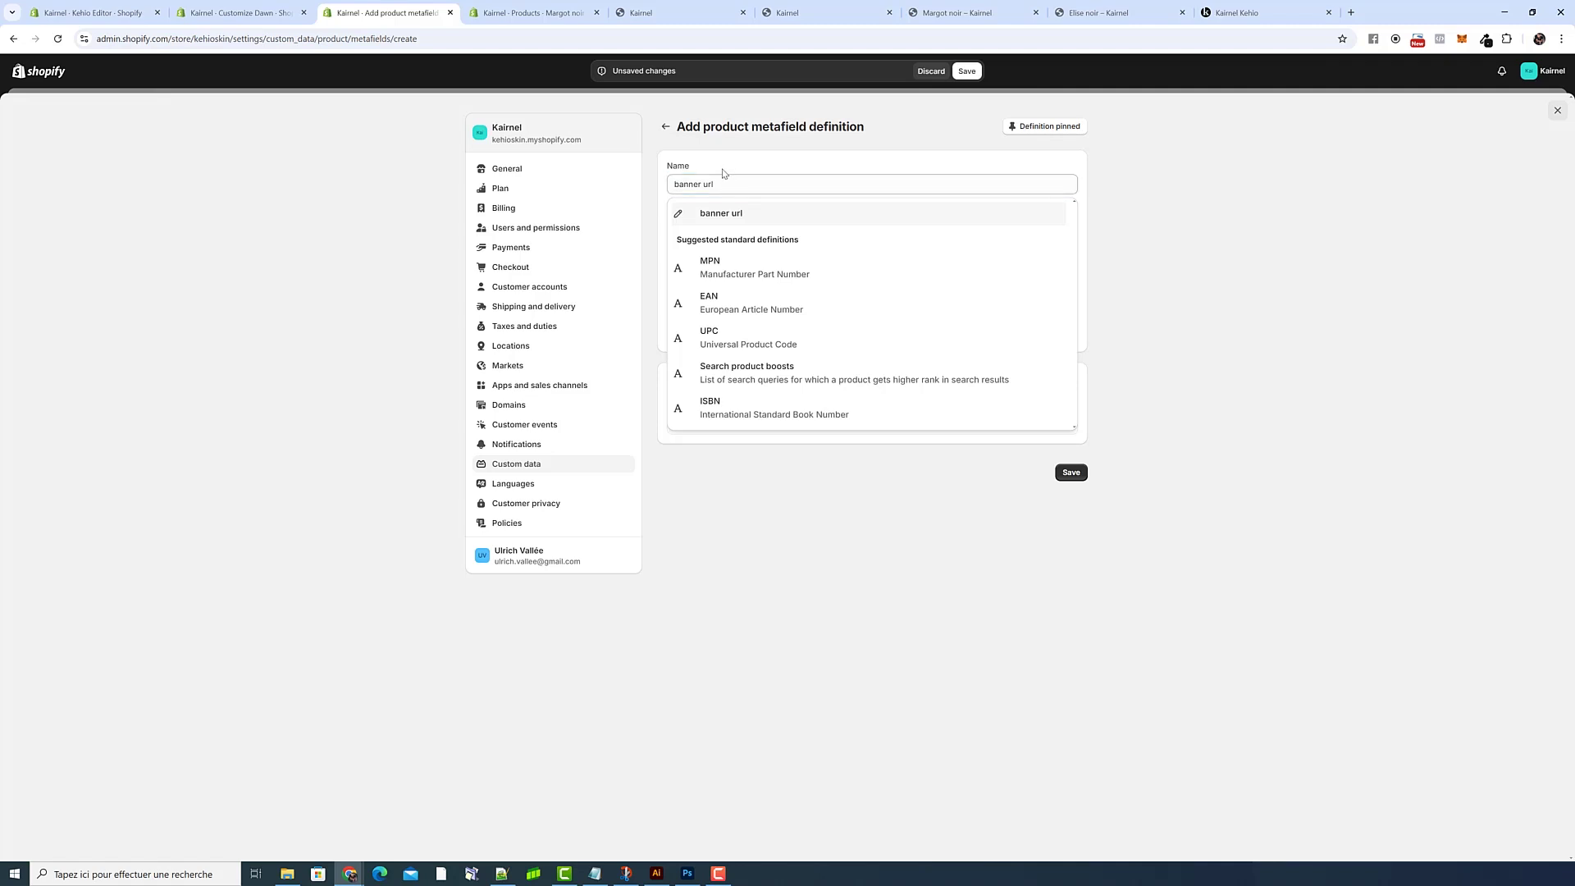
{"action": "left_click", "coordinate": [1256, 205]}
{"action": "left_click", "coordinate": [722, 287]}
{"action": "left_click", "coordinate": [736, 187]}
{"action": "key", "text": "ctrl+c"}
{"action": "key", "text": "Escape"}
{"action": "left_click", "coordinate": [716, 325]}
{"action": "left_click", "coordinate": [722, 284]}
{"action": "key", "text": "ctrl+v"}
{"action": "left_click", "coordinate": [1255, 254]}
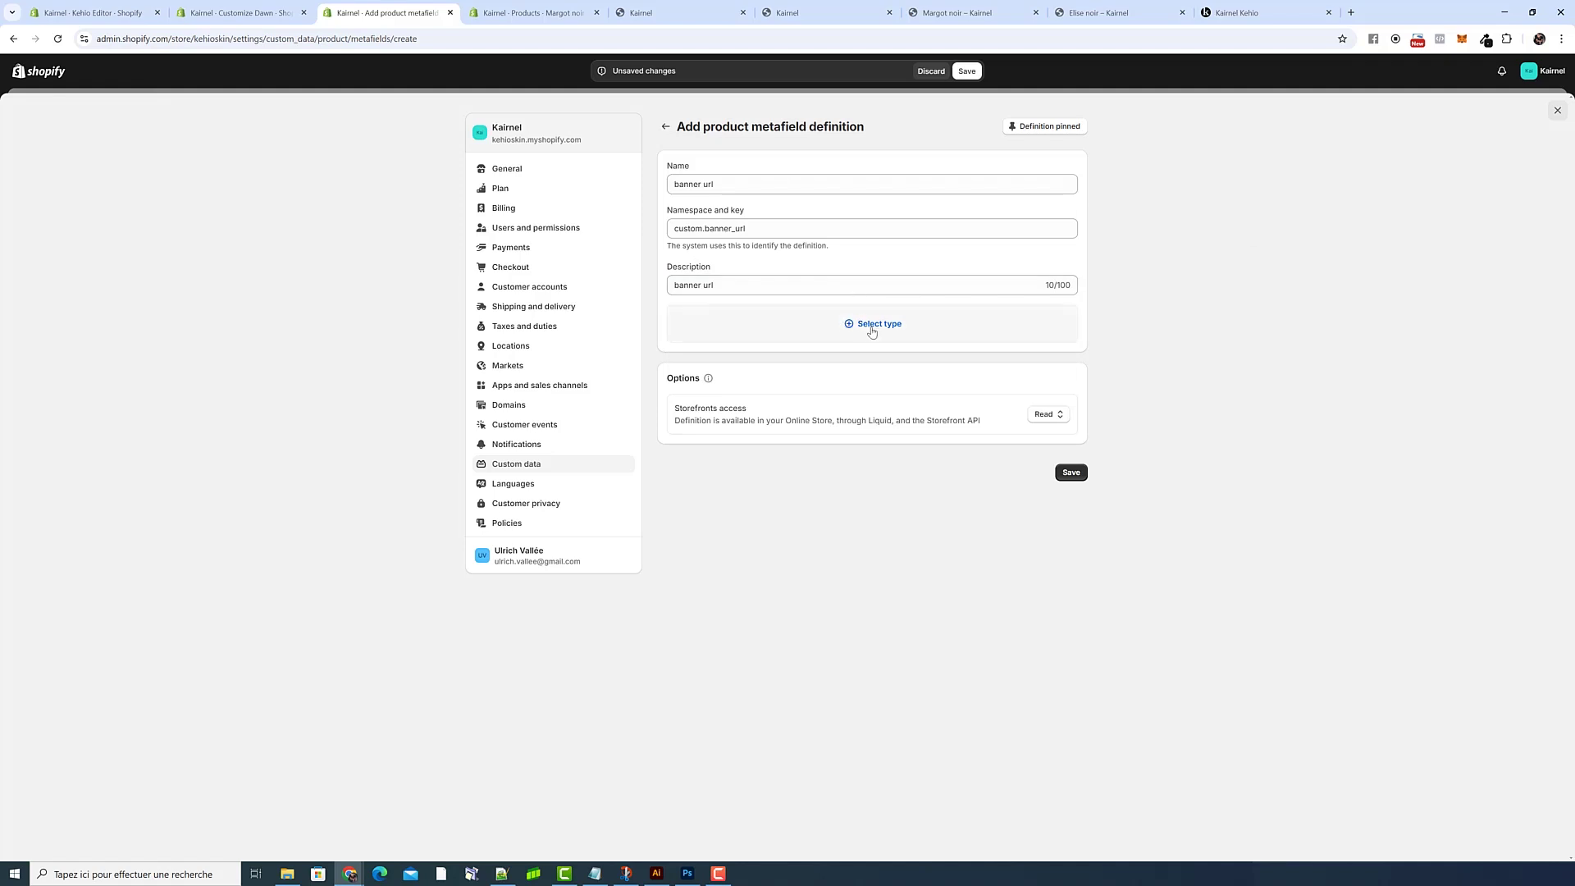
- Set the banner url metafield's type to URL and save the definition
{"action": "left_click", "coordinate": [872, 329]}
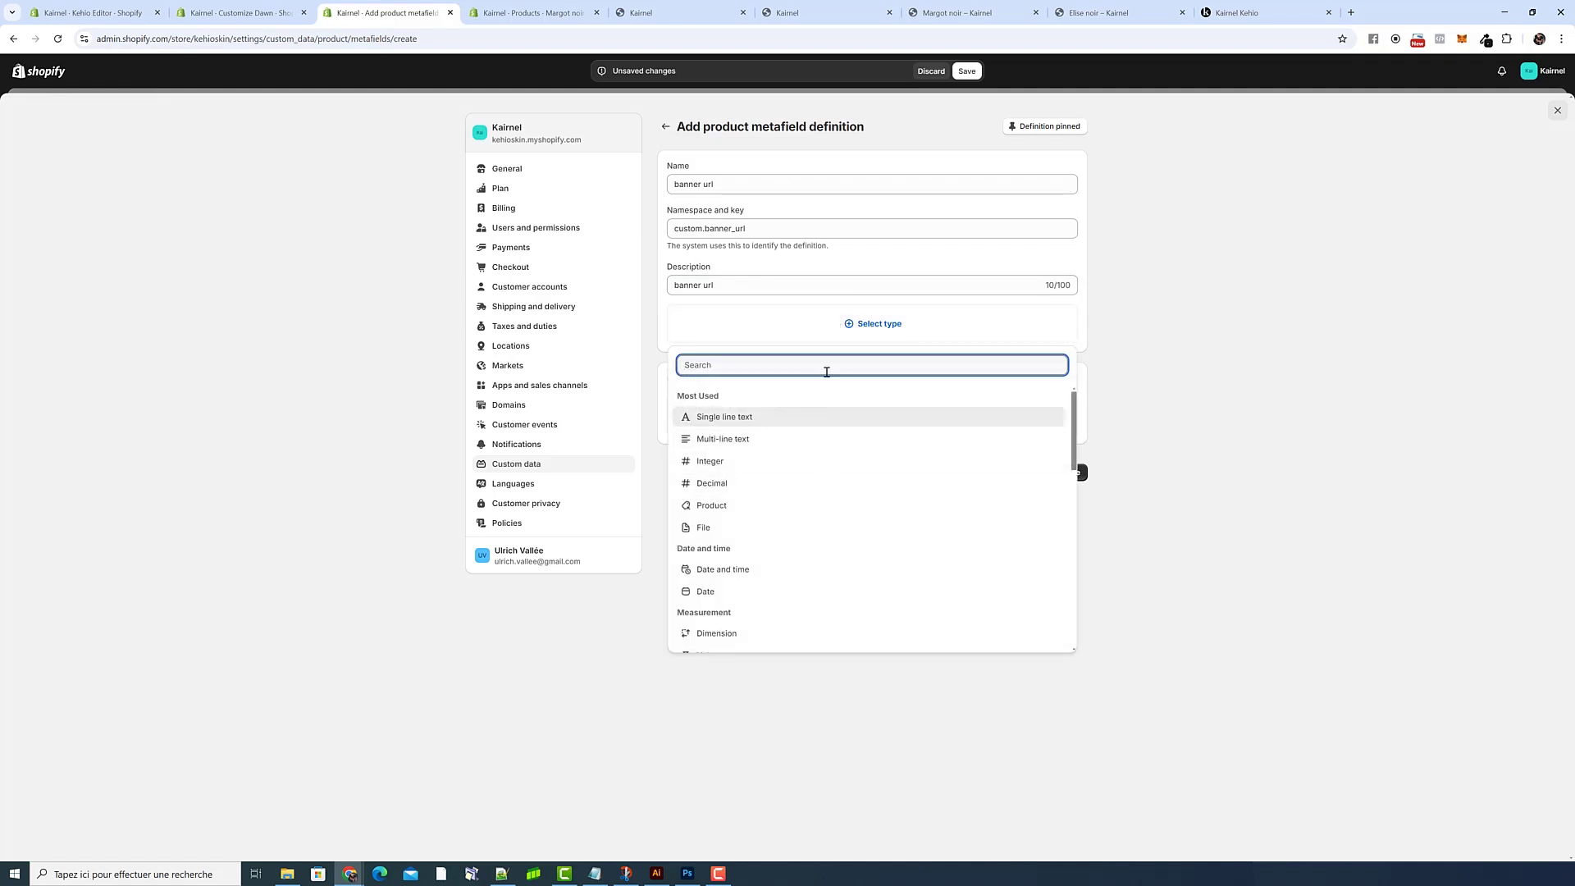
{"action": "type", "text": "url"}
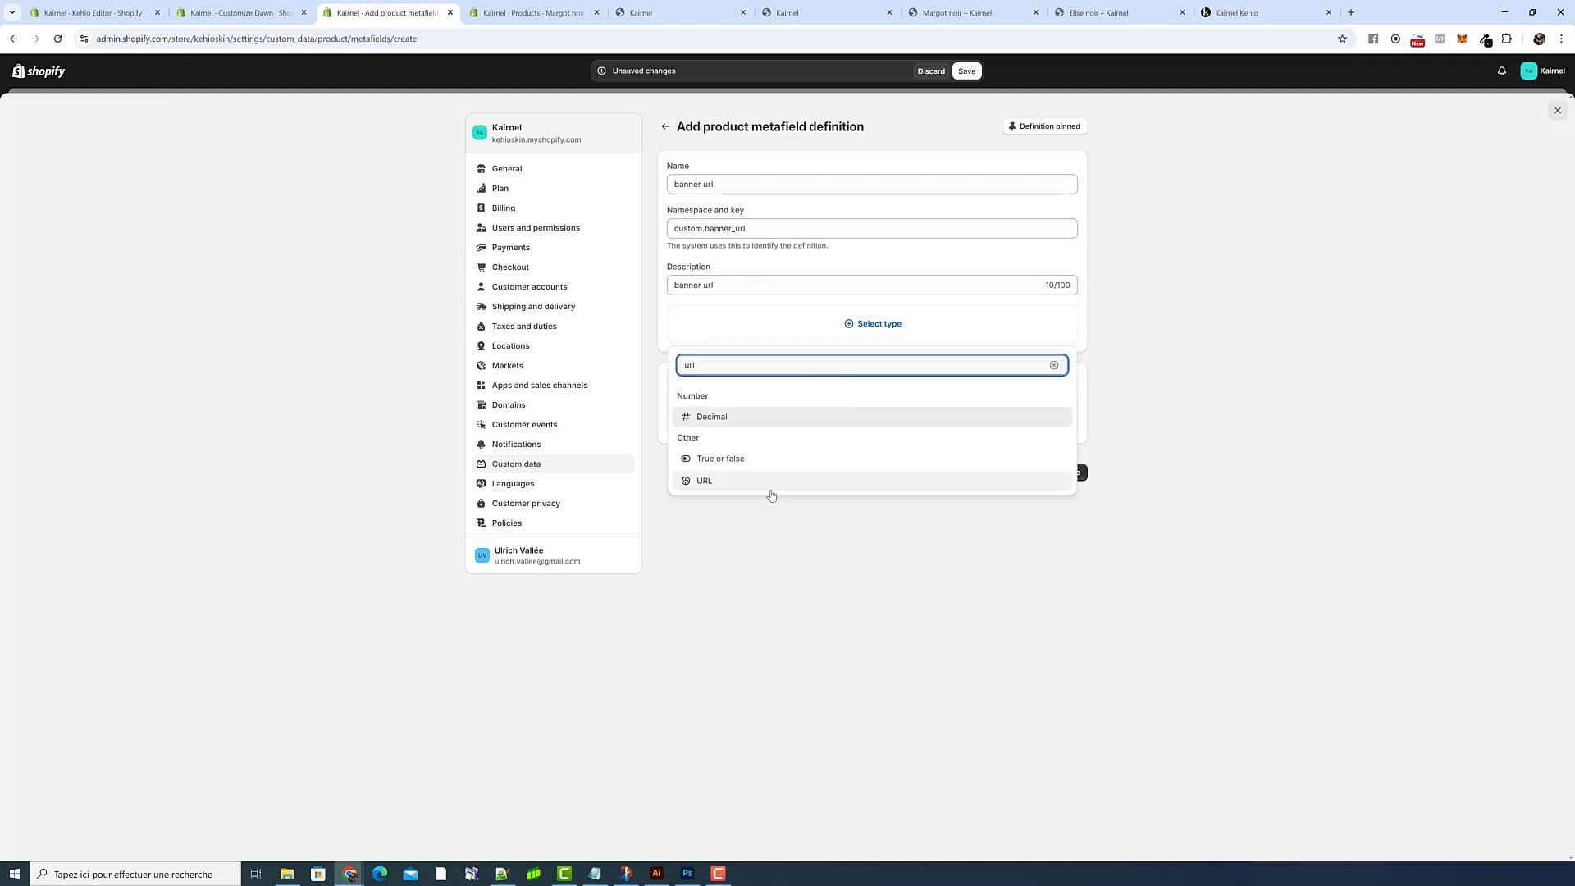
{"action": "left_click", "coordinate": [767, 483]}
{"action": "left_click", "coordinate": [1071, 627]}
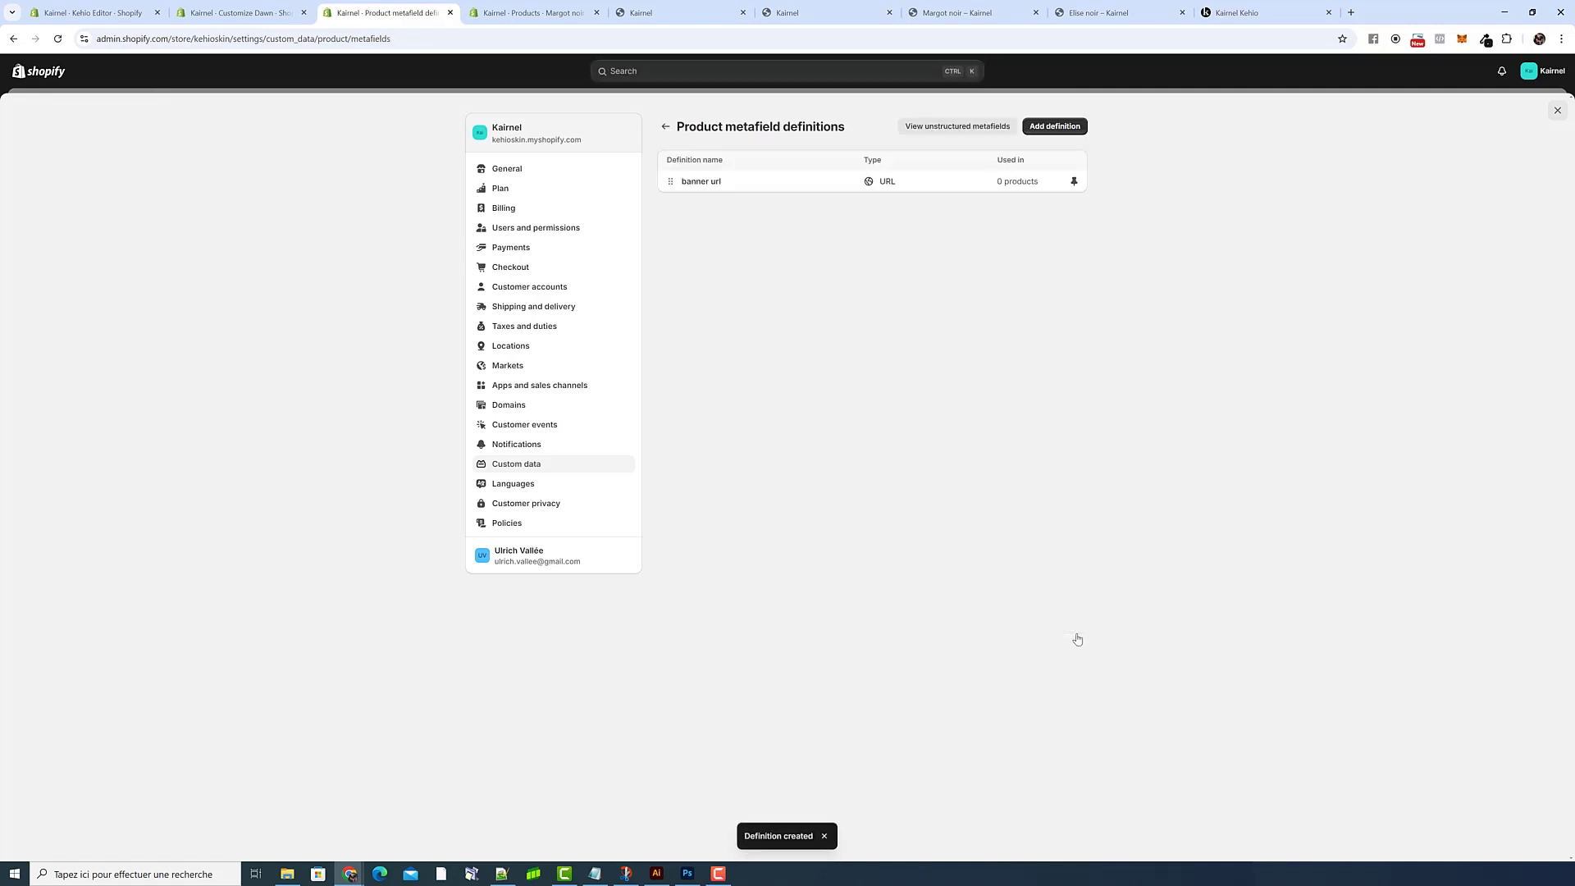
- Add a second product metafield definition with "banner image description" as its name and description
{"action": "left_click", "coordinate": [1050, 127]}
{"action": "left_click", "coordinate": [838, 187]}
{"action": "type", "text": "banner des"}
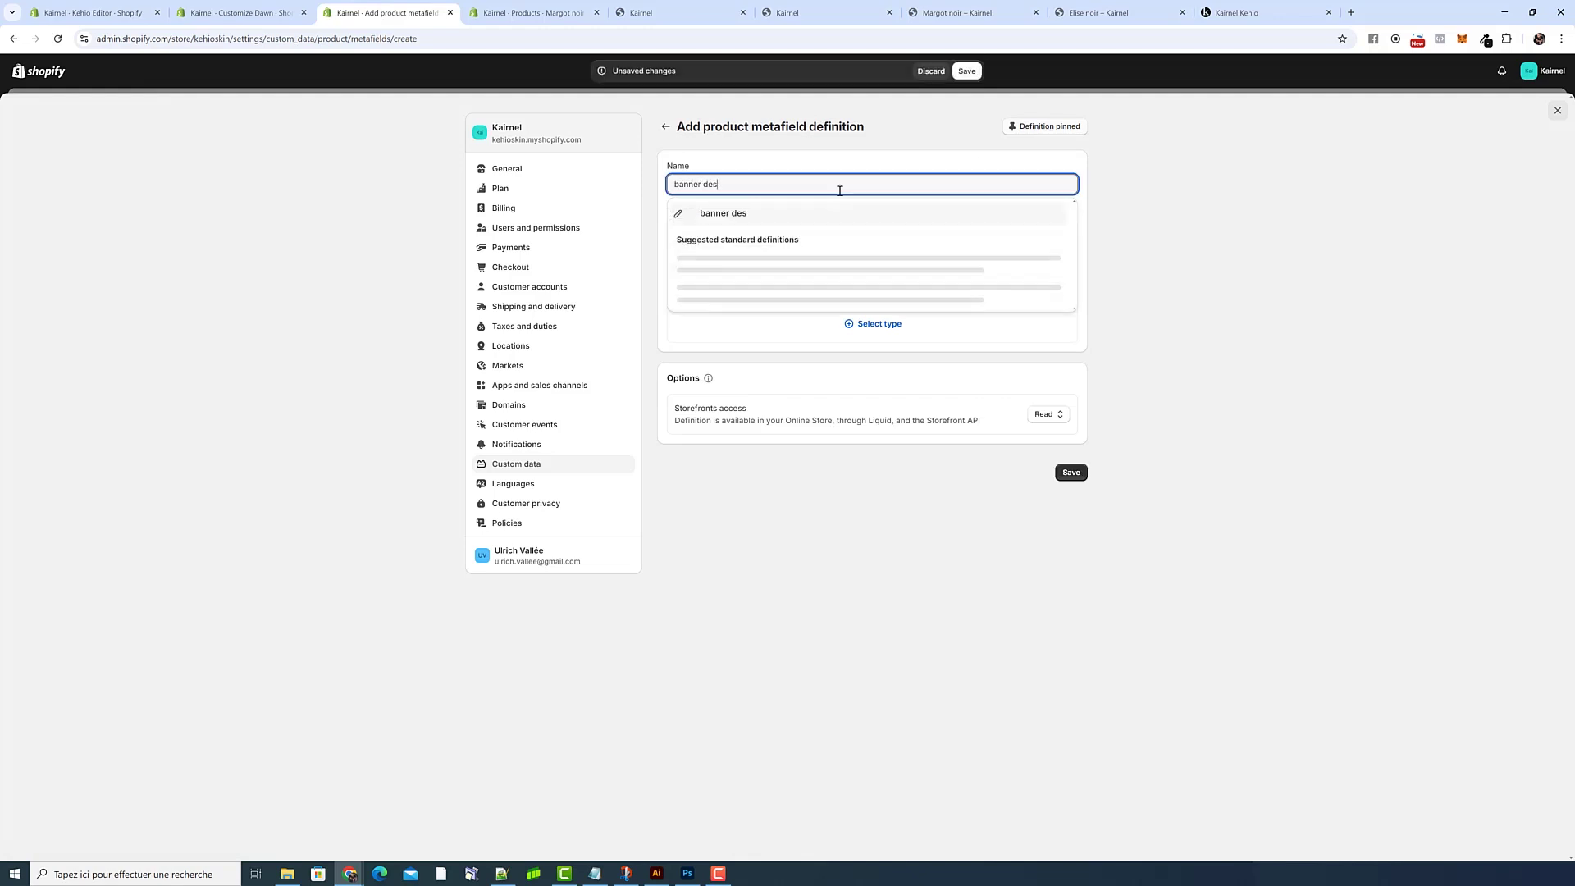
{"action": "type", "text": "mages"}
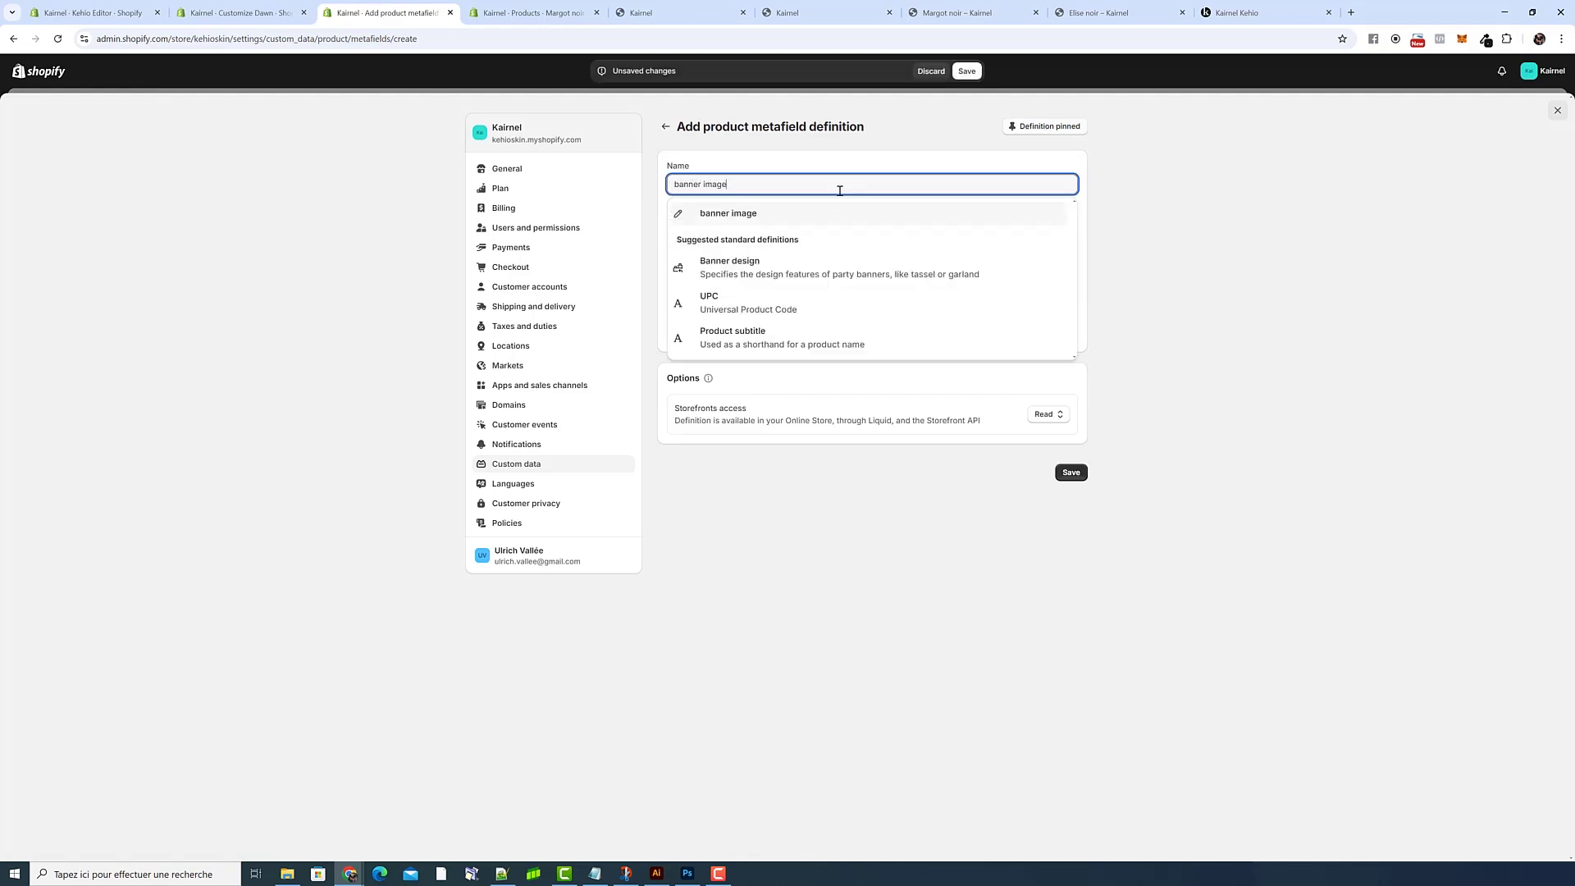
{"action": "key", "text": "BackSpace"}
{"action": "key", "text": "BackSpace"}
{"action": "key", "text": "BackSpace"}
{"action": "key", "text": "BackSpace"}
{"action": "type", "text": "desc"}
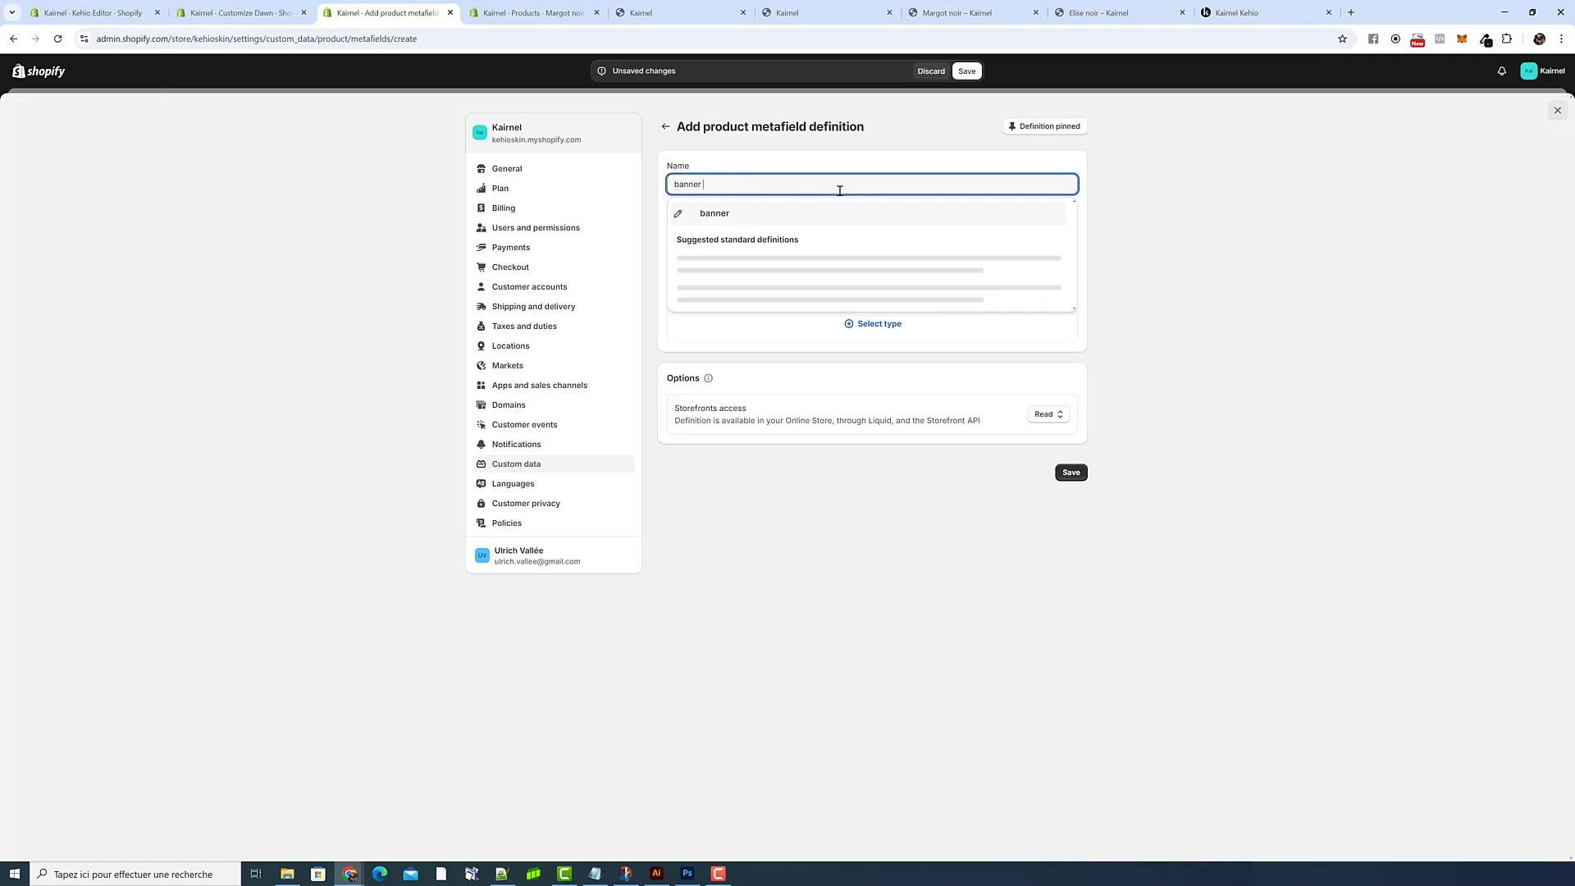
{"action": "type", "text": "image descripti"}
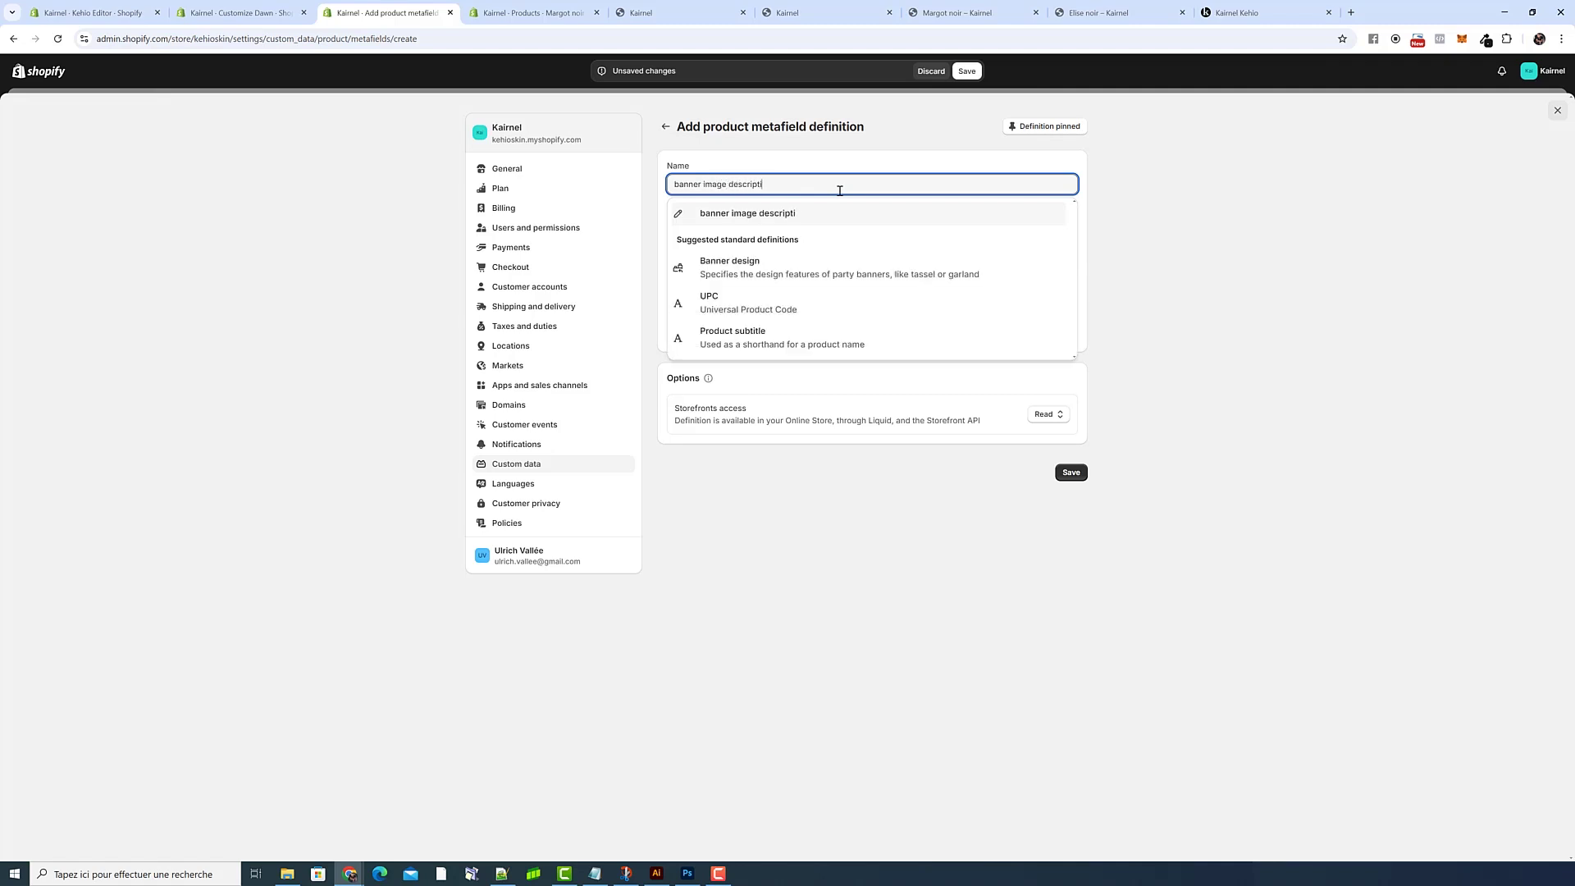
{"action": "type", "text": "on"}
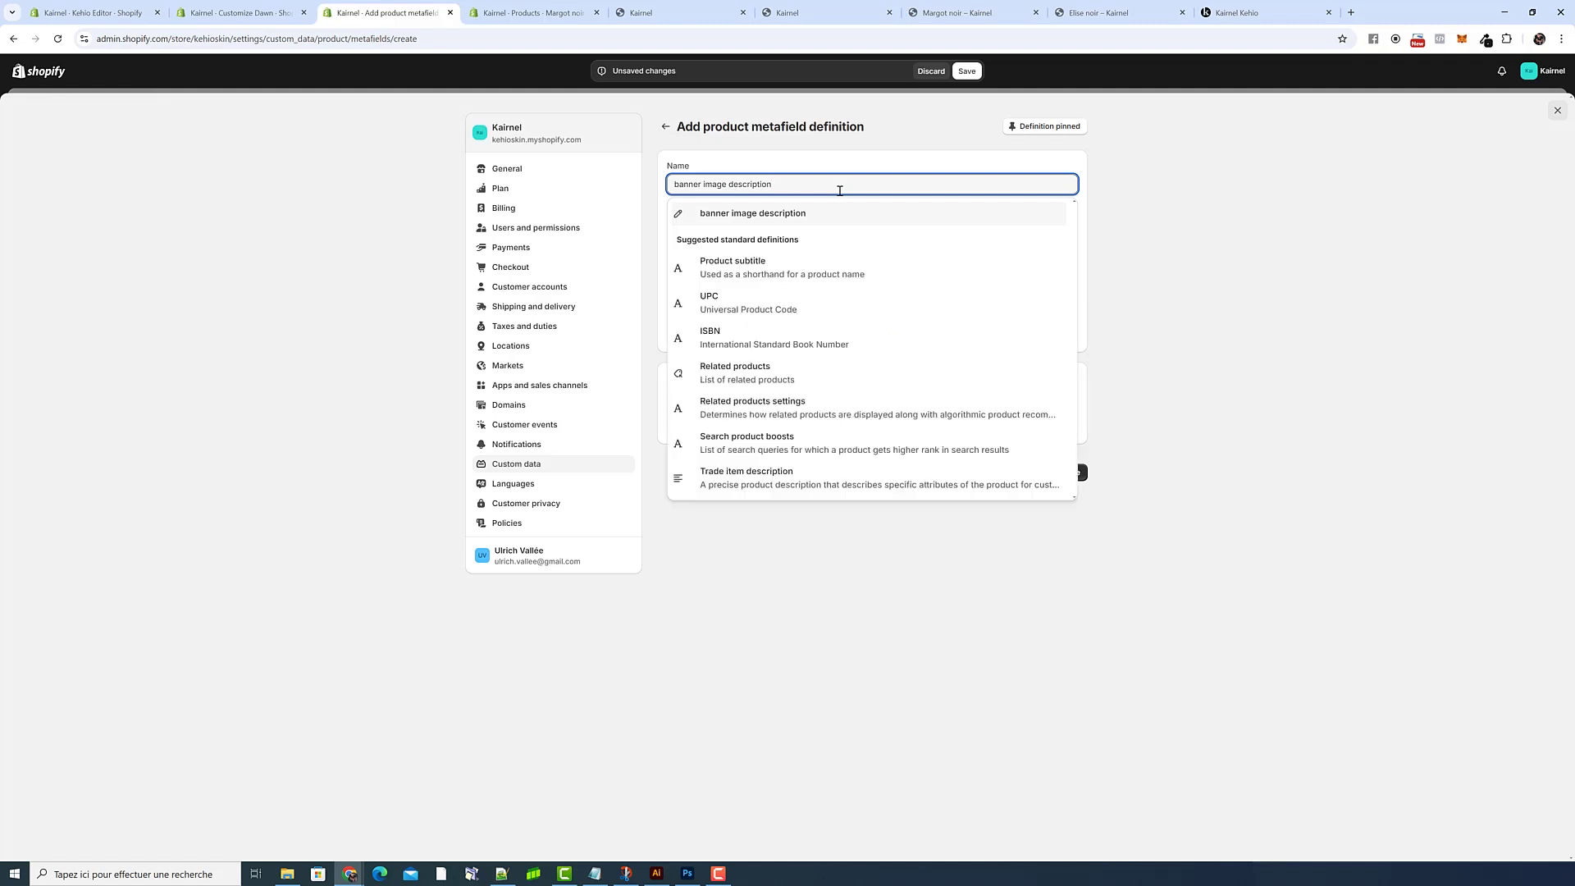
{"action": "left_click", "coordinate": [823, 165]}
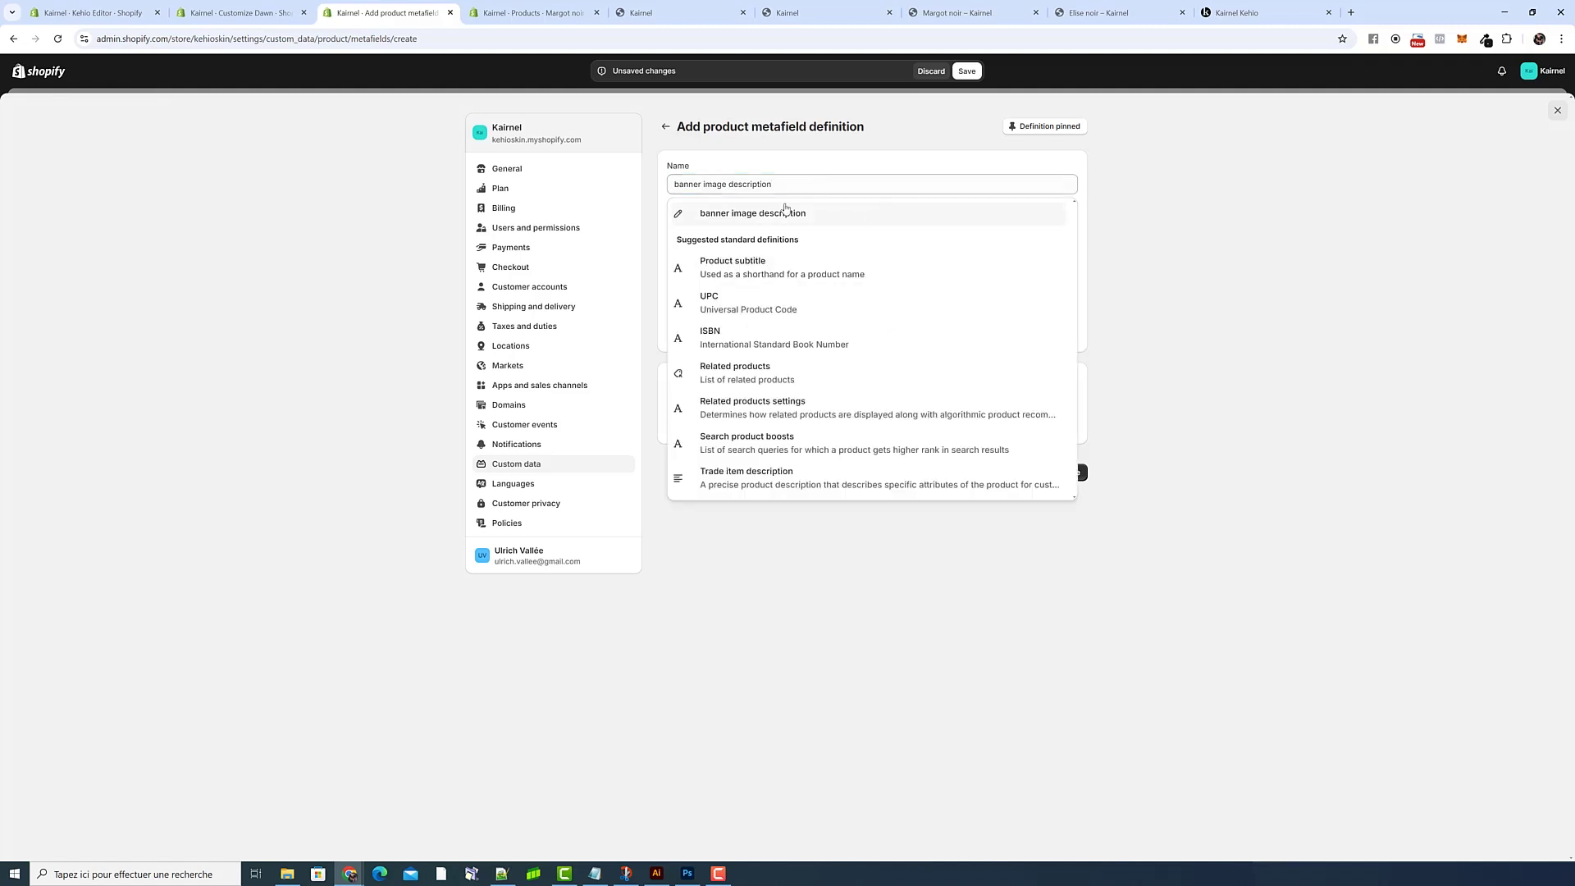
{"action": "left_click", "coordinate": [739, 213]}
{"action": "triple_click", "coordinate": [741, 182]}
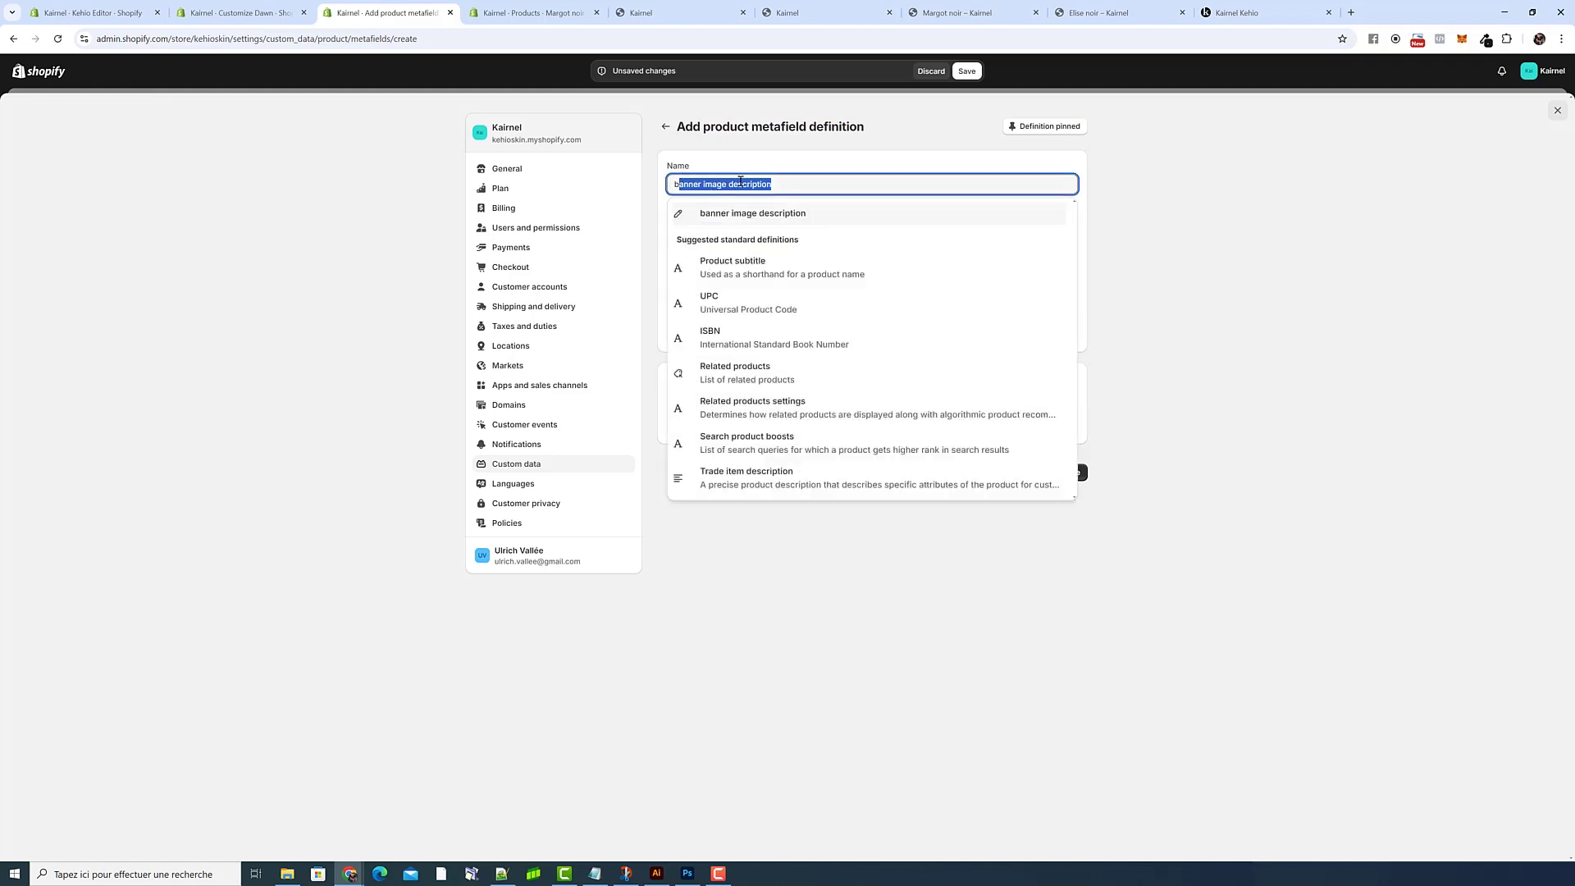
{"action": "left_click", "coordinate": [1269, 274]}
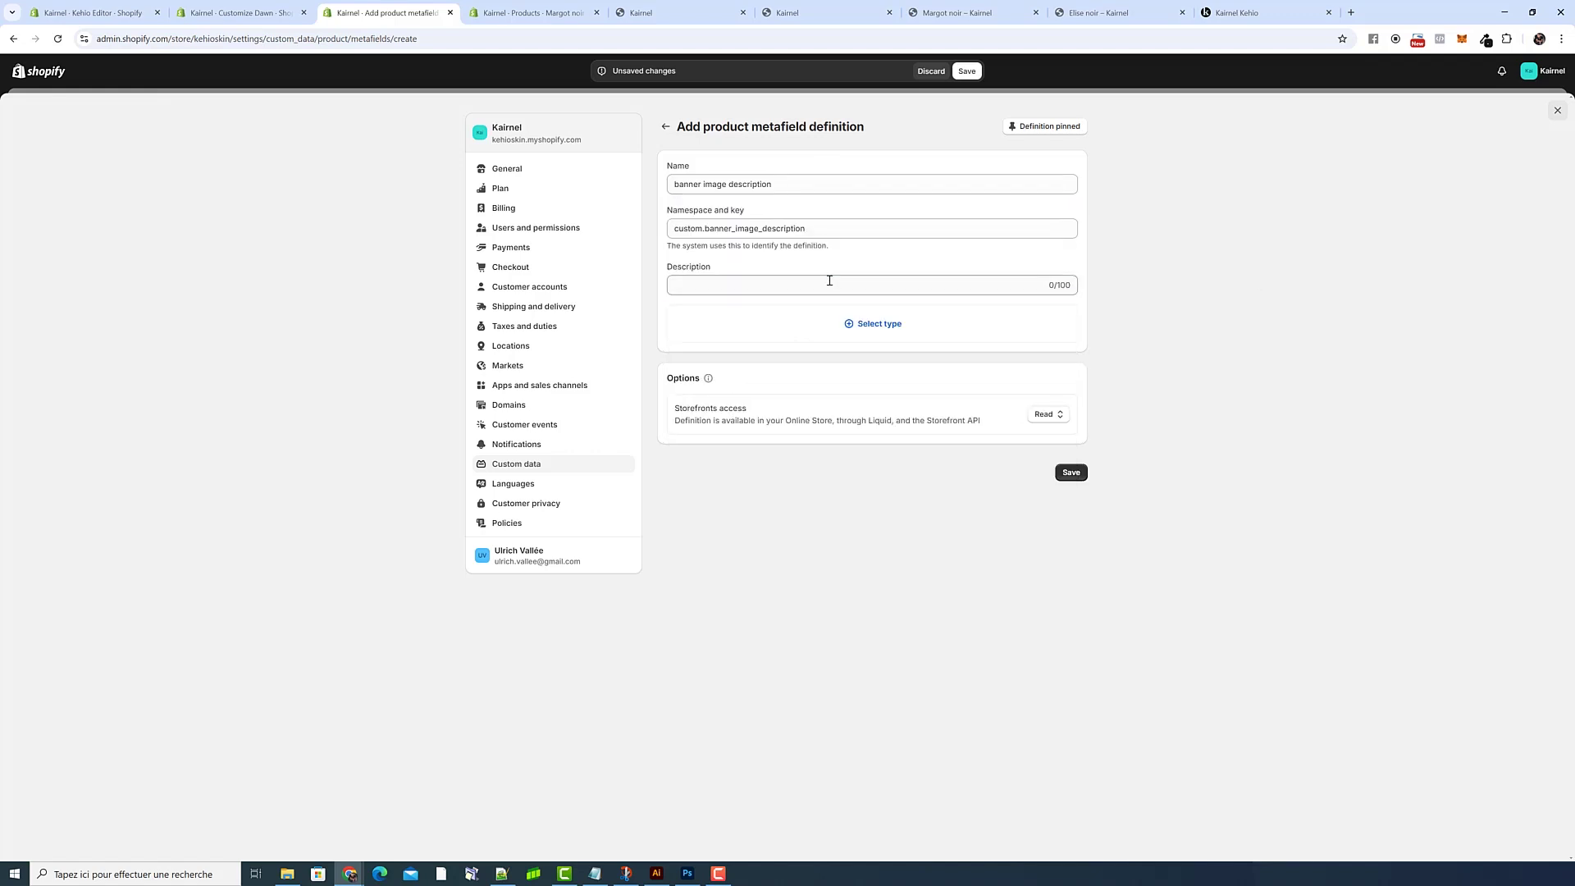
- Set the banner image description metafield's type to Single line text and save the definition
{"action": "left_click", "coordinate": [897, 323]}
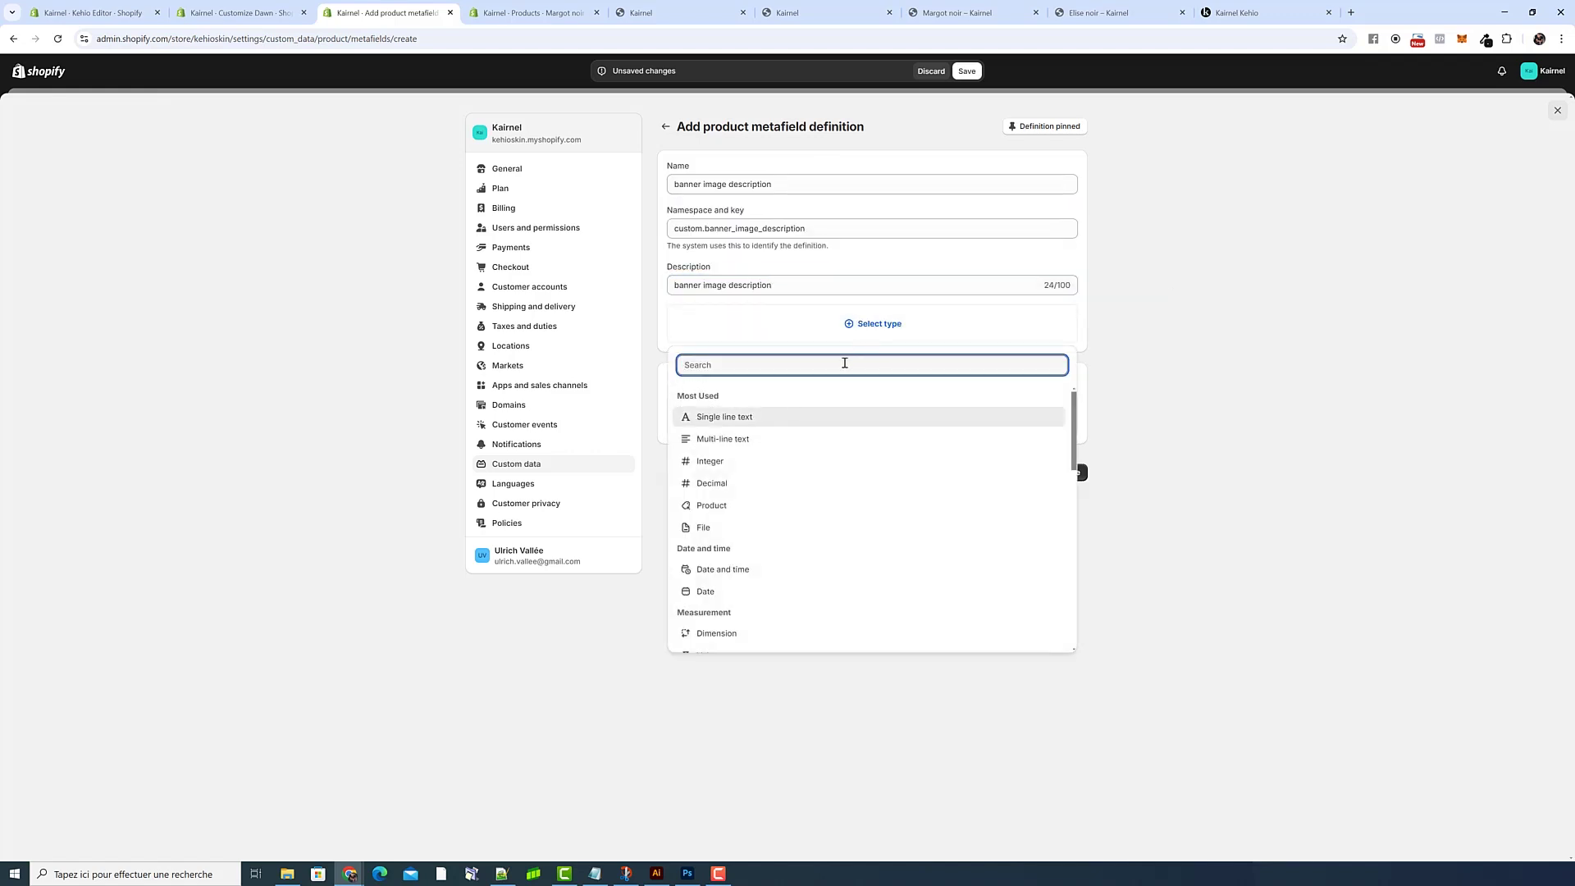
{"action": "left_click", "coordinate": [725, 417]}
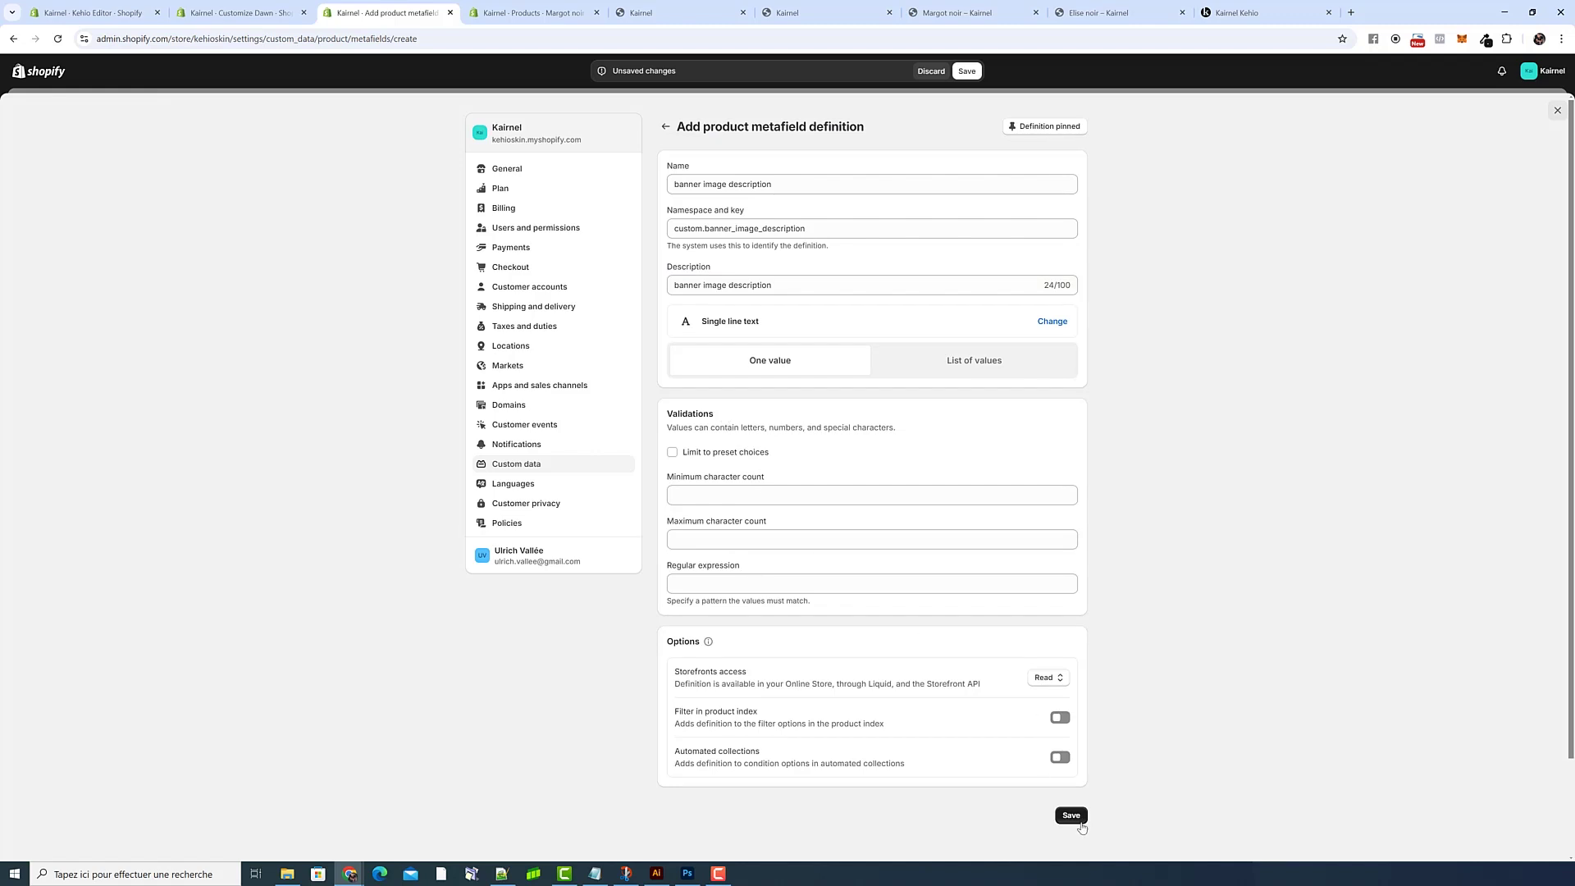
{"action": "left_click", "coordinate": [1077, 822]}
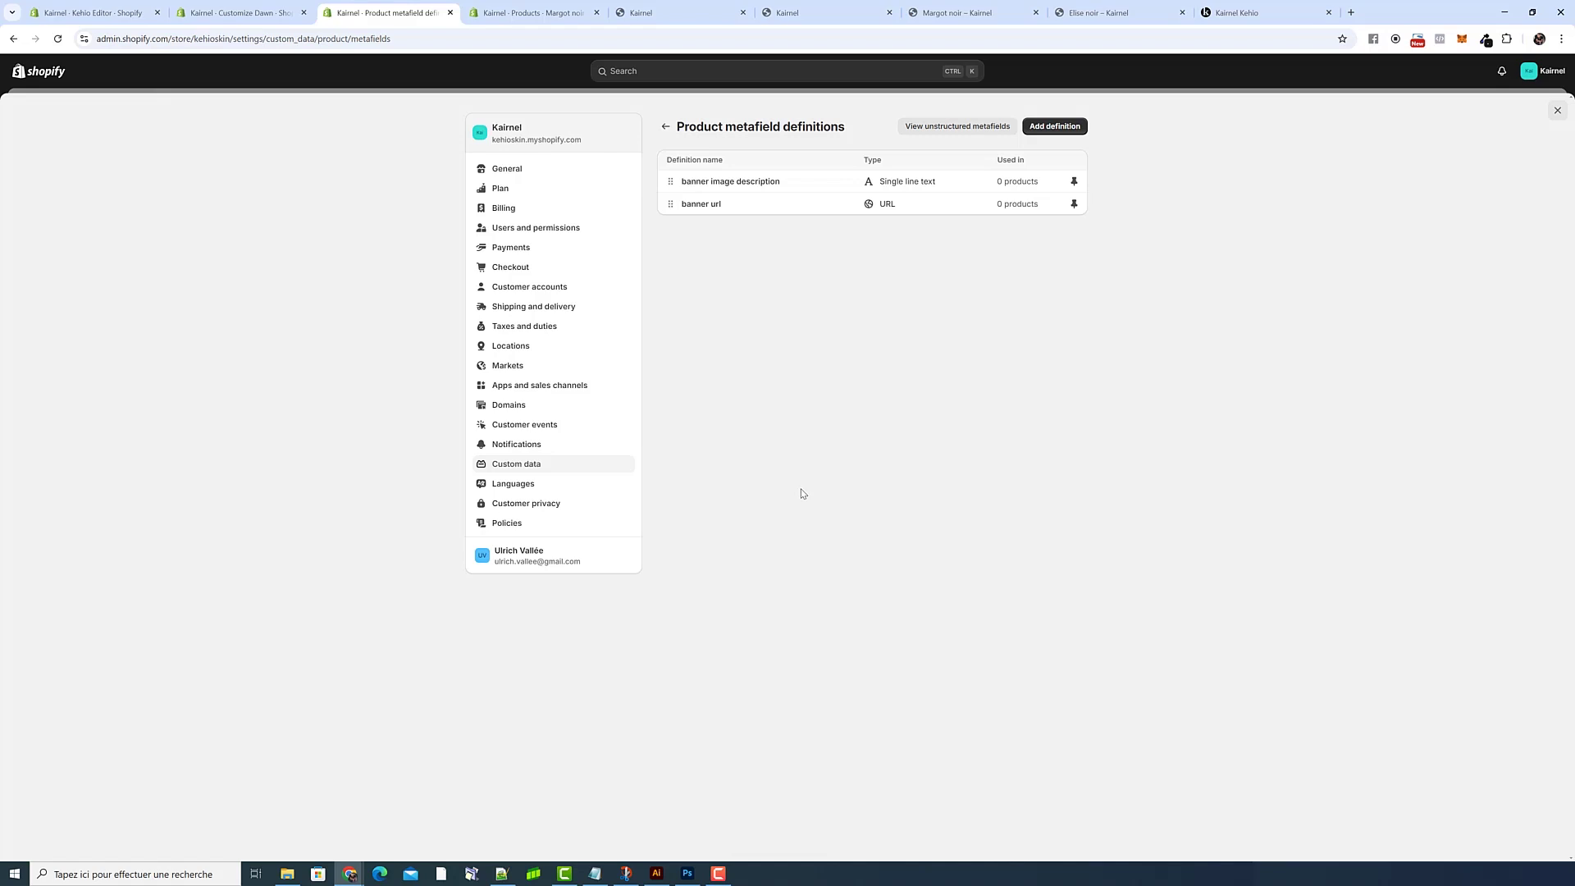
- Close the Margot noir product tab, place the theme editor tab after the metafield definitions tab, and return to the Kehio Editor dashboard
{"action": "left_click", "coordinate": [98, 12]}
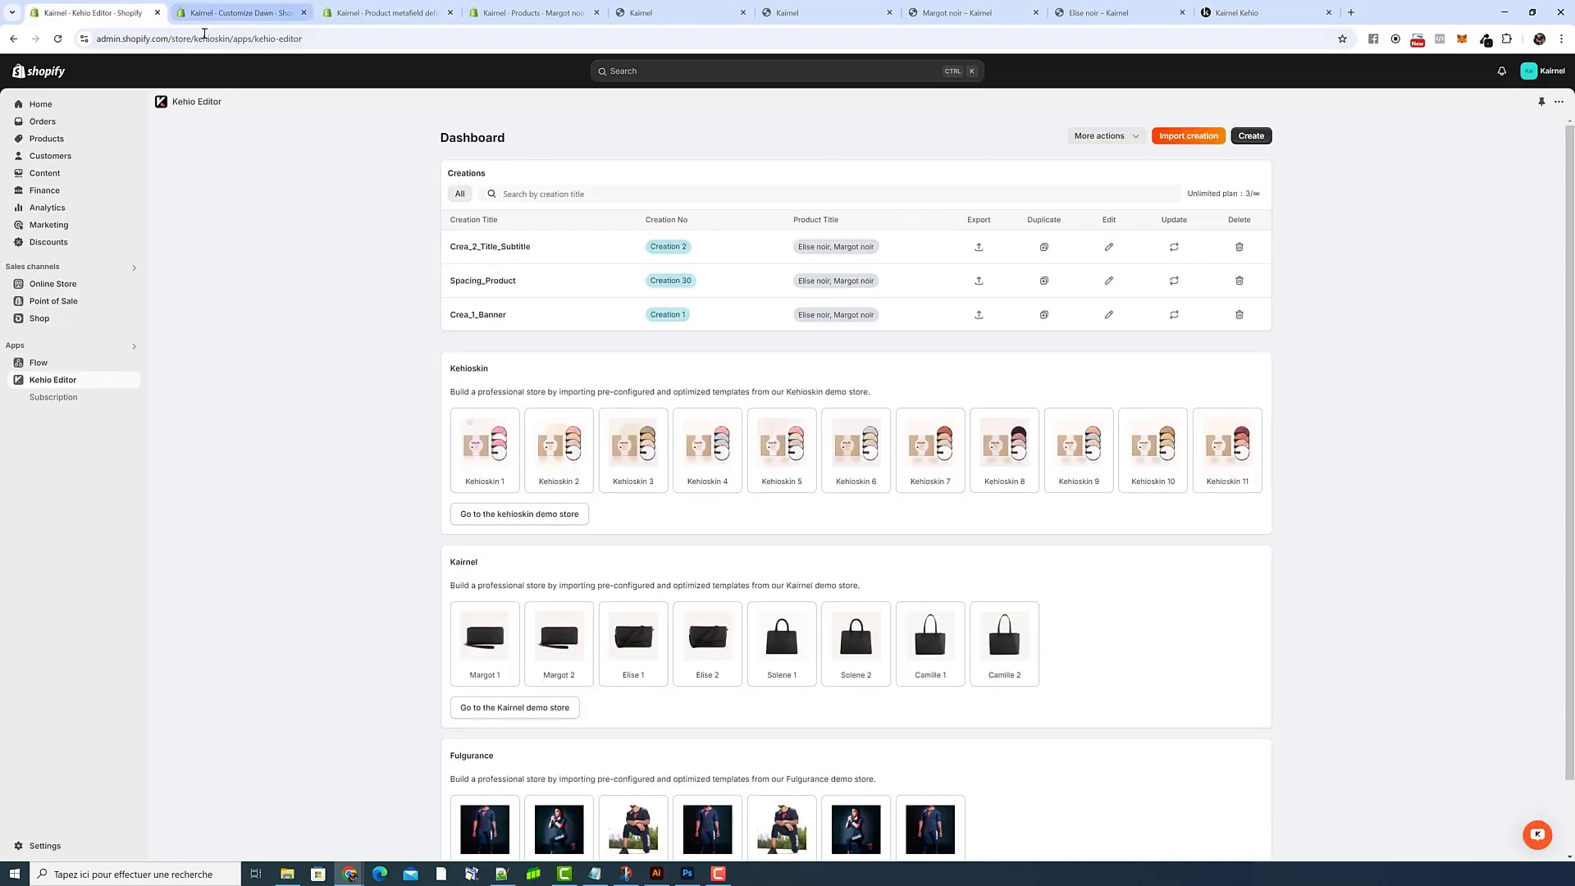
{"action": "left_click", "coordinate": [533, 12]}
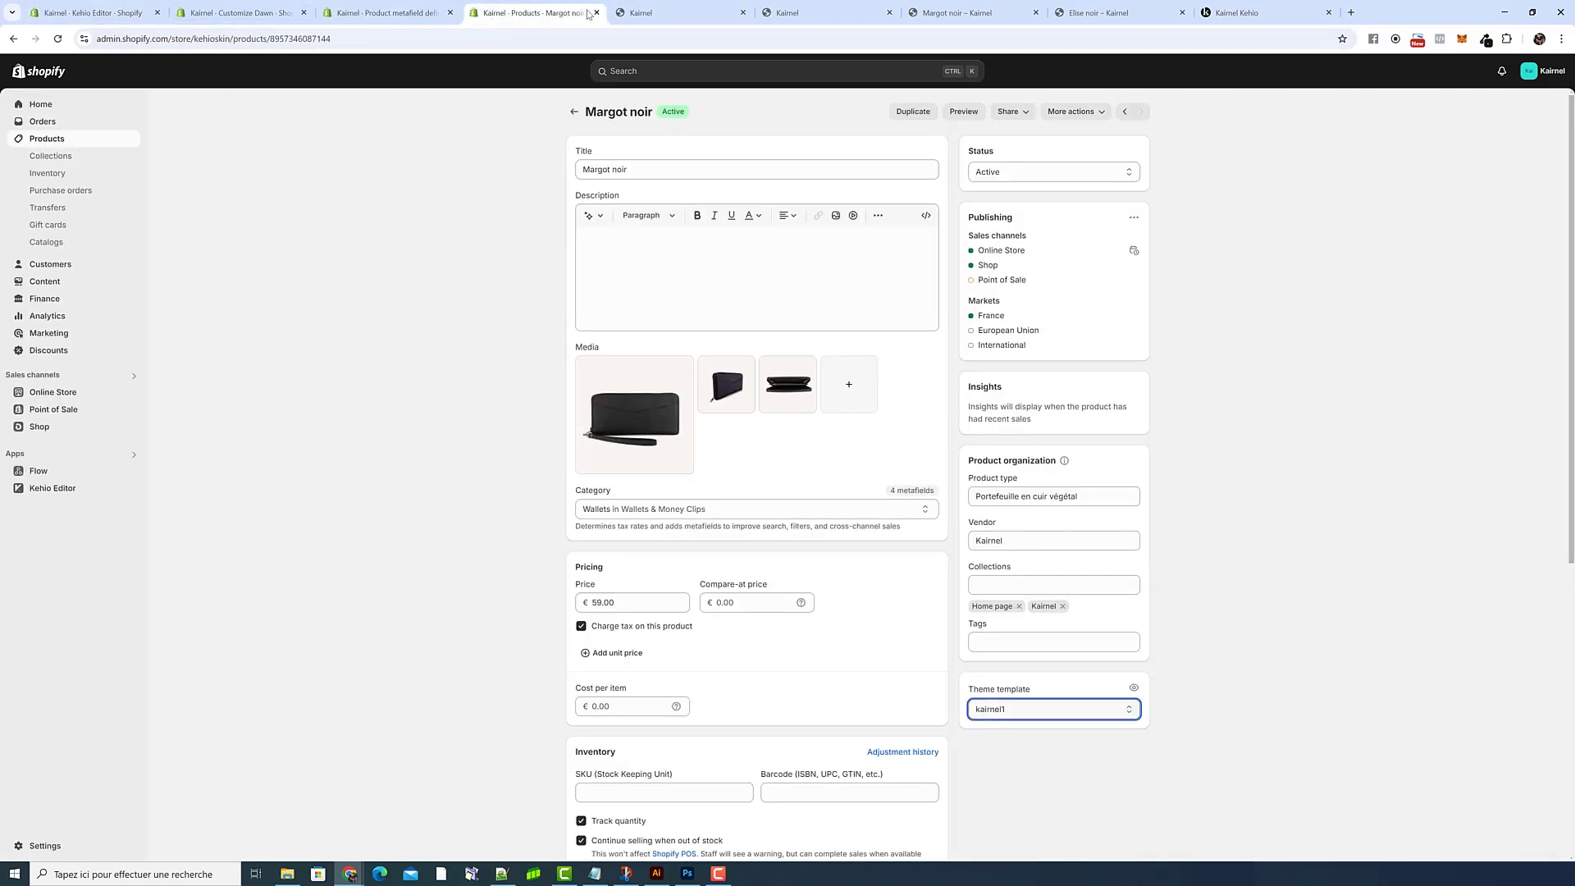
{"action": "left_click", "coordinate": [596, 13]}
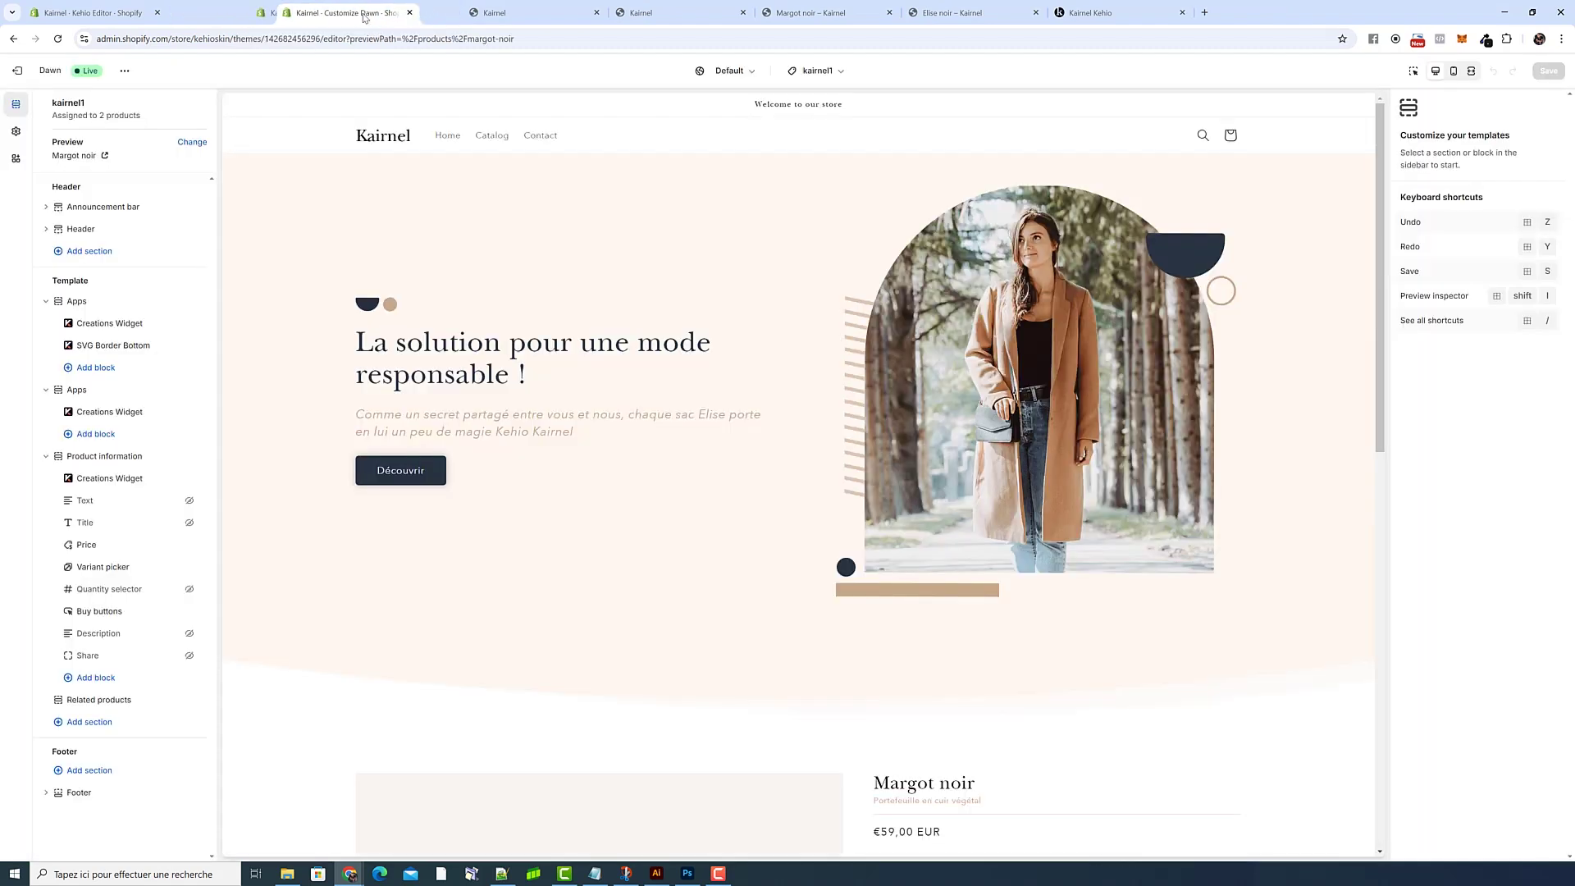
{"action": "left_click_drag", "start_coordinate": [285, 8], "coordinate": [385, 11]}
{"action": "left_click", "coordinate": [96, 10]}
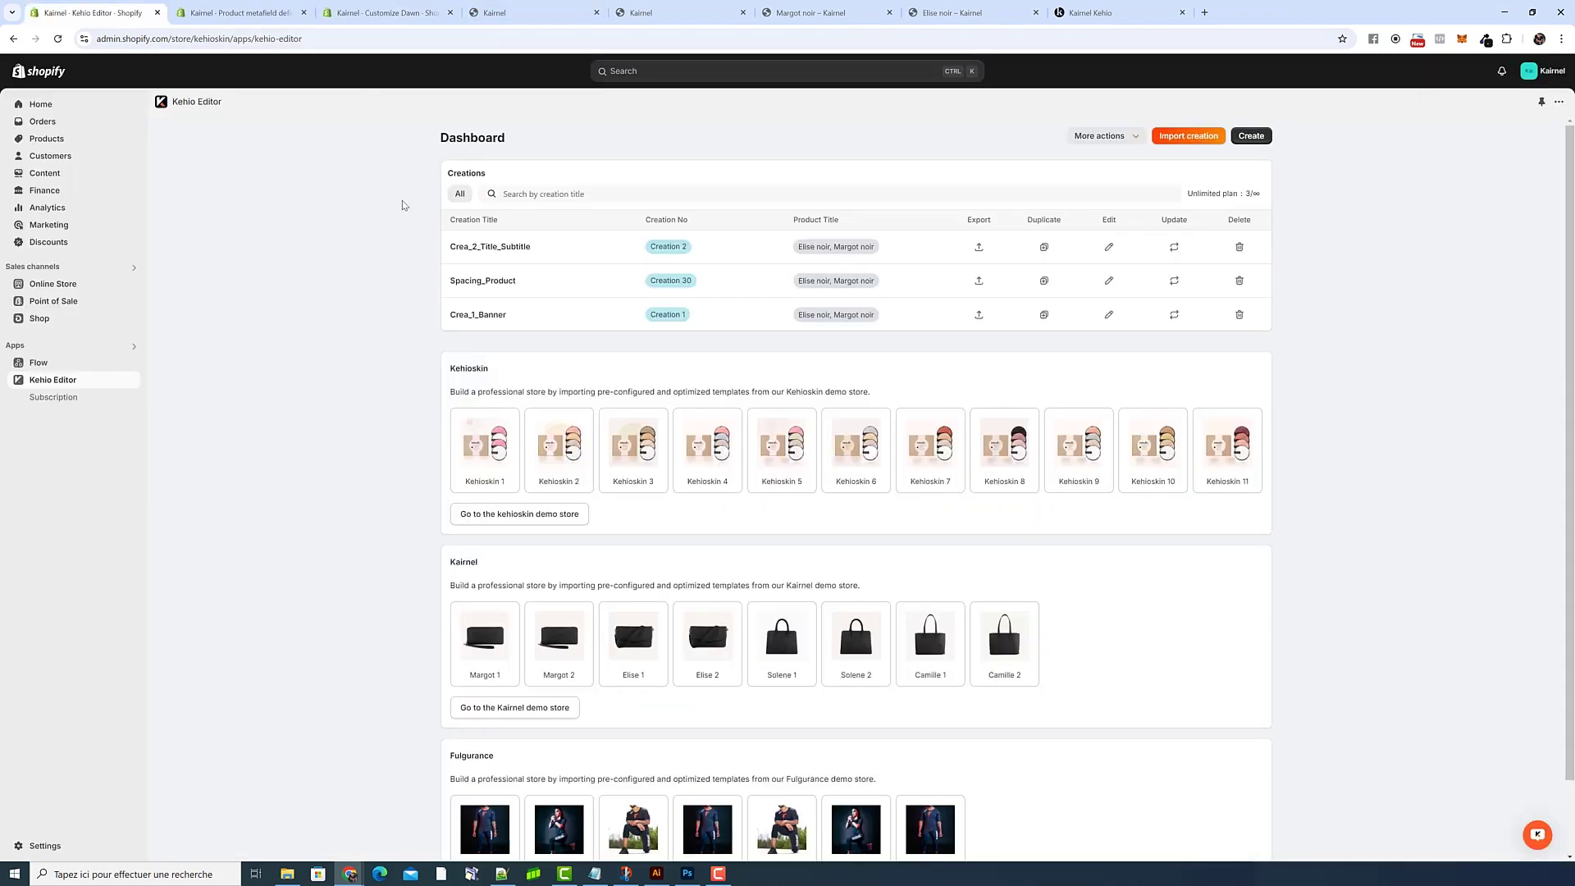
- Open the product list in a new tab beside Kehio Editor, and open Elise noir and Margot noir in separate tabs
{"action": "middle_click", "coordinate": [64, 139]}
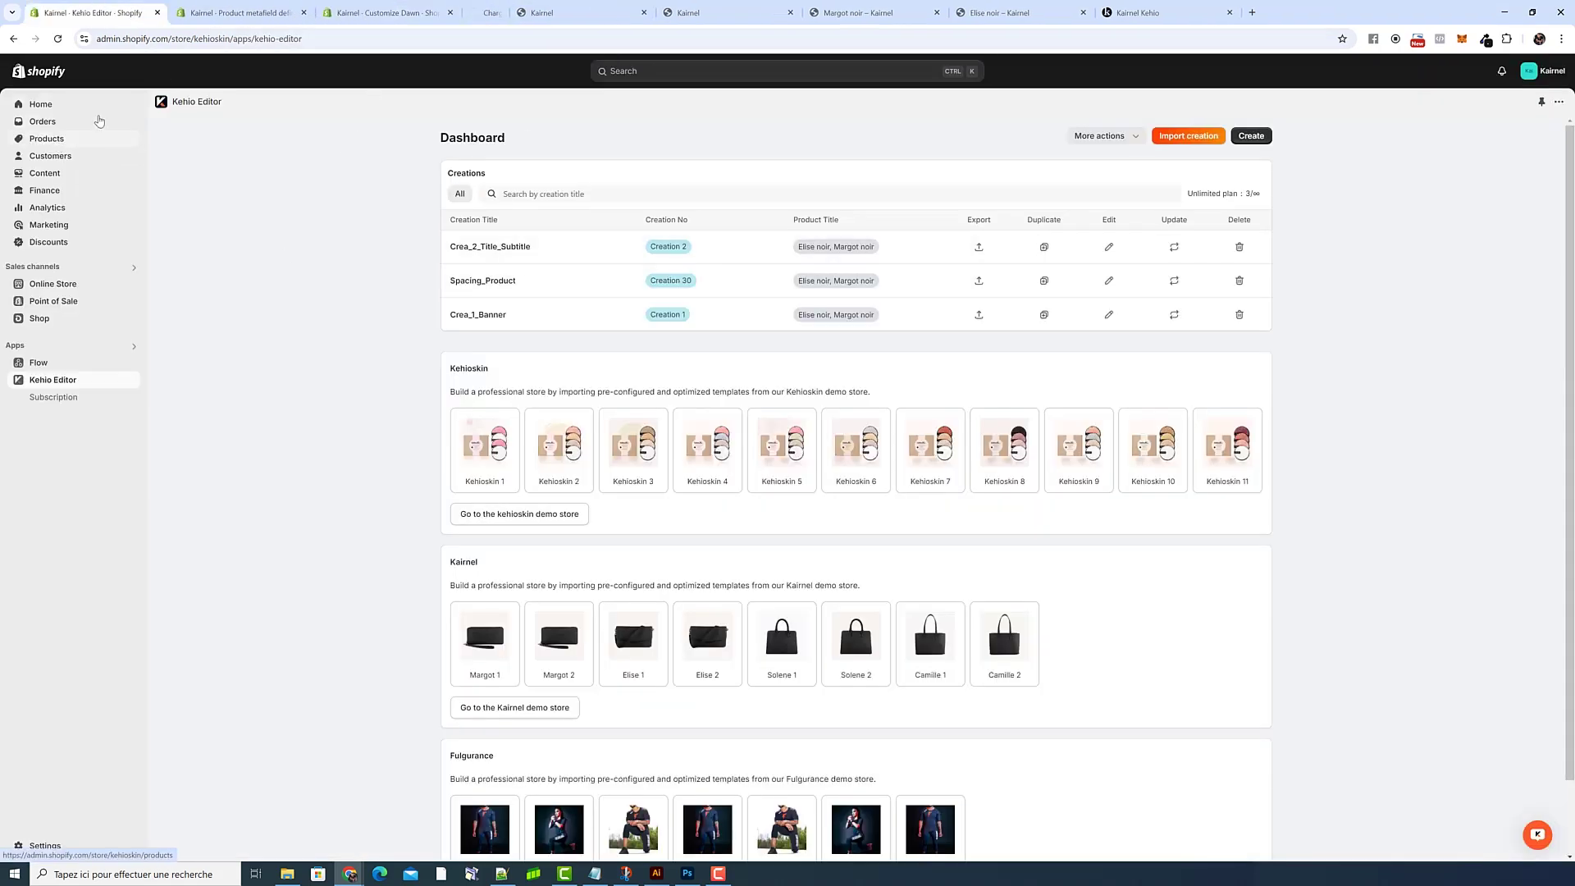
{"action": "left_click_drag", "start_coordinate": [533, 12], "coordinate": [270, 13]}
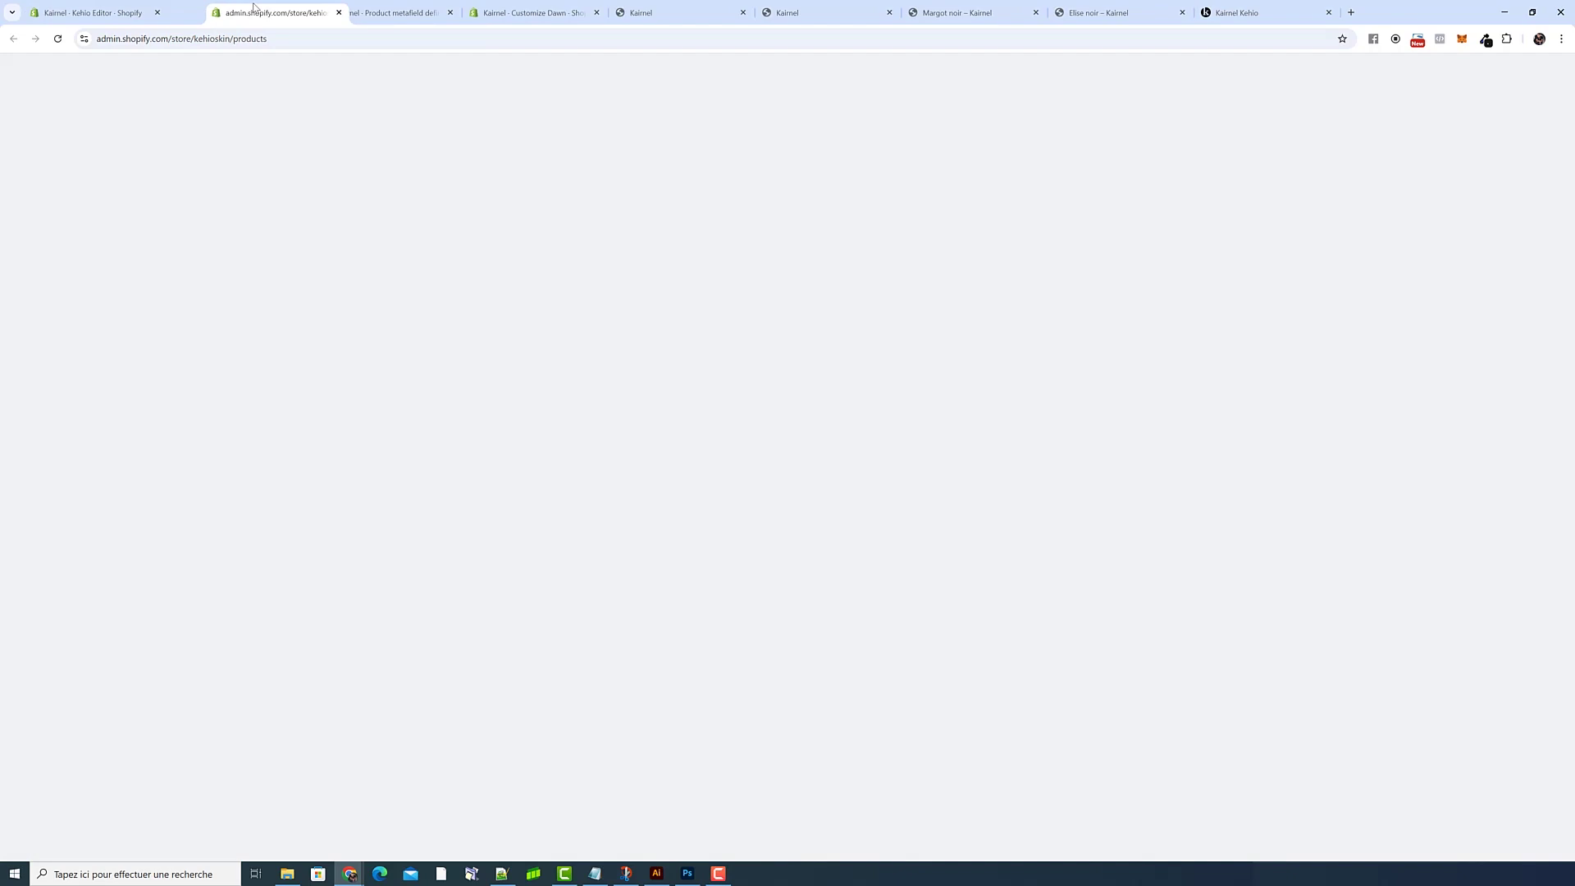
{"action": "left_click", "coordinate": [354, 12]}
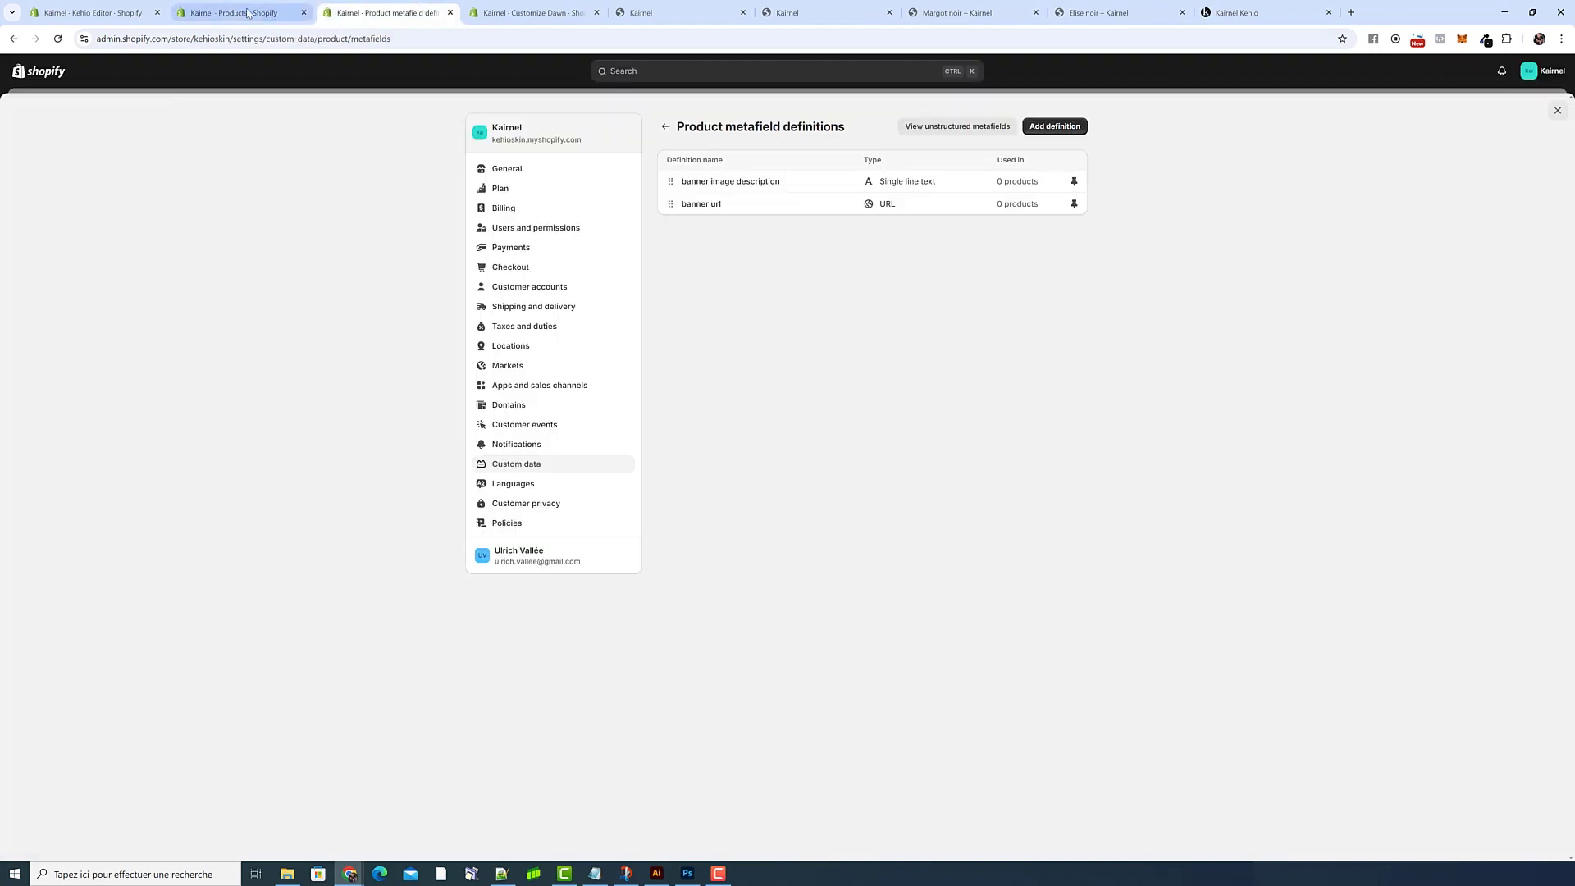
{"action": "left_click", "coordinate": [248, 12]}
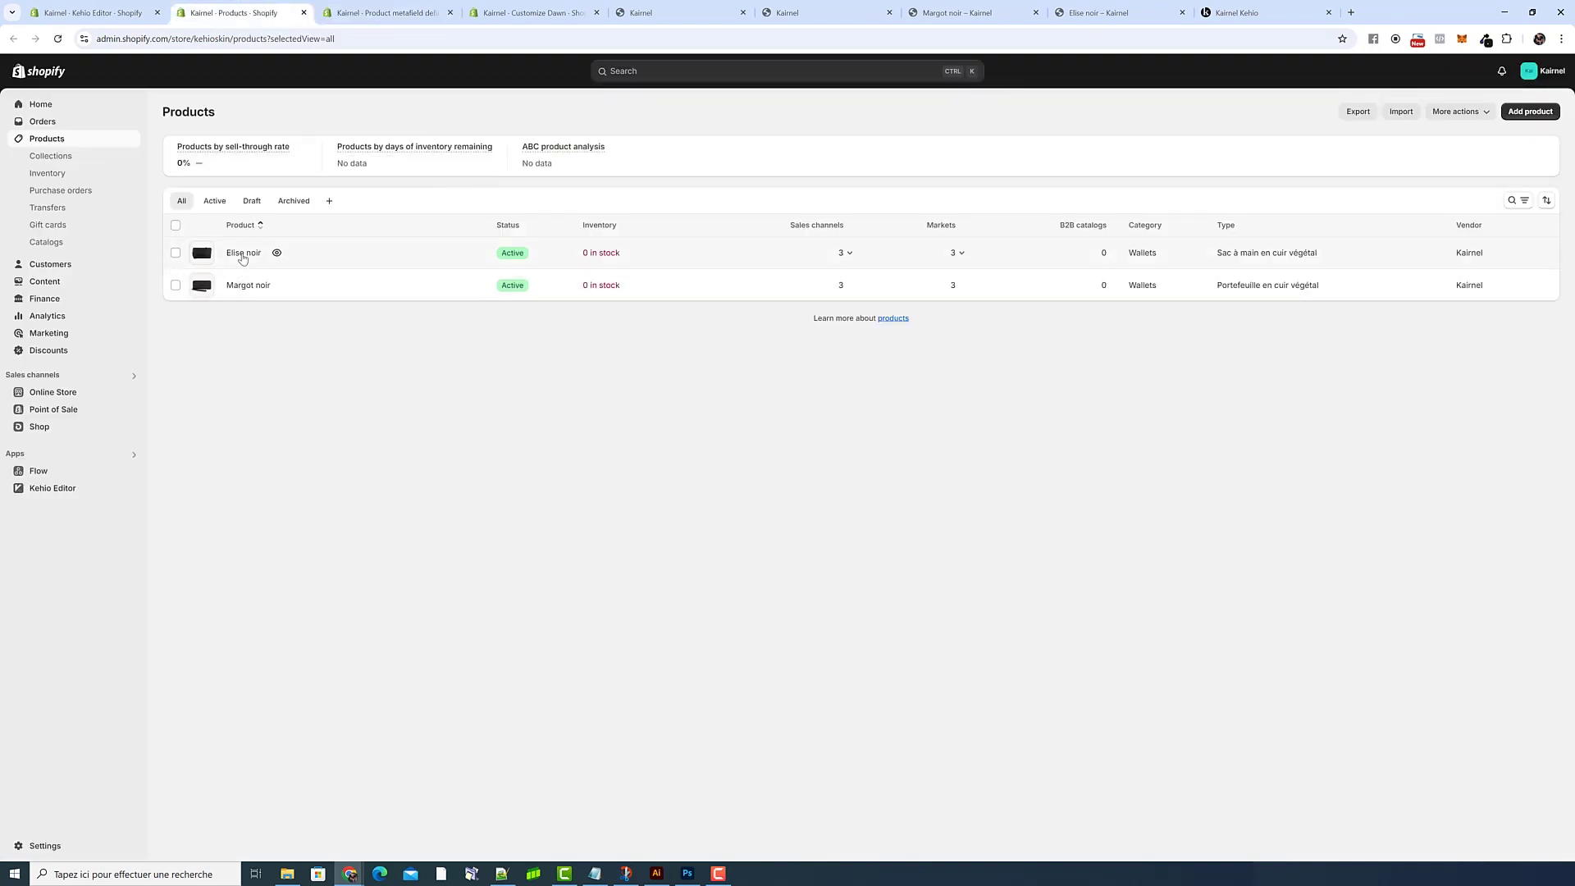
{"action": "left_click", "coordinate": [246, 284], "text": "ctrl"}
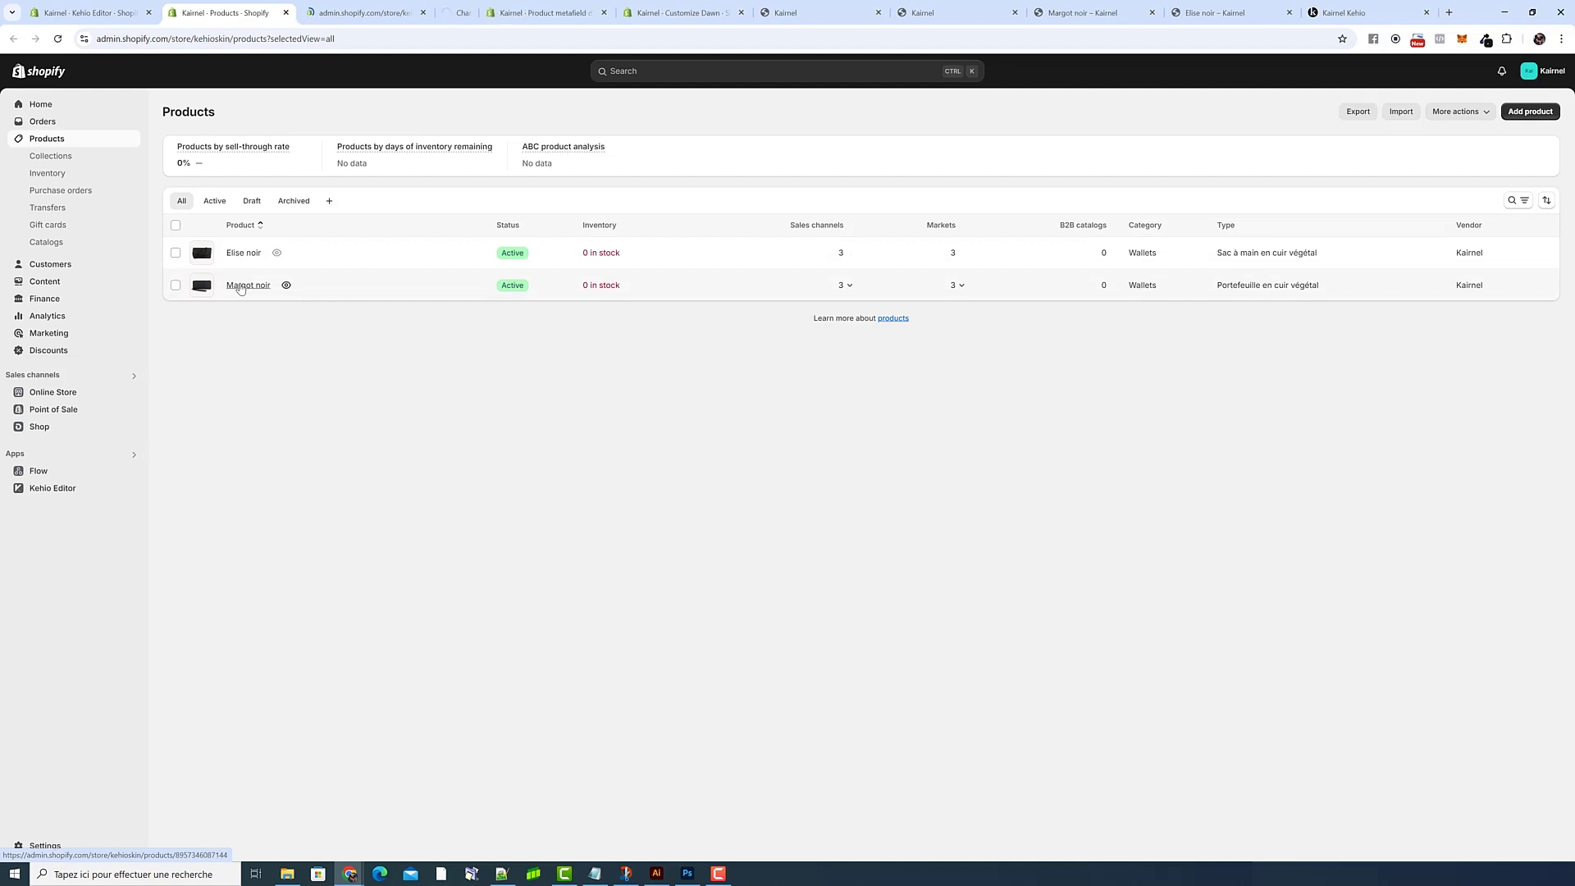
{"action": "left_click", "coordinate": [324, 14]}
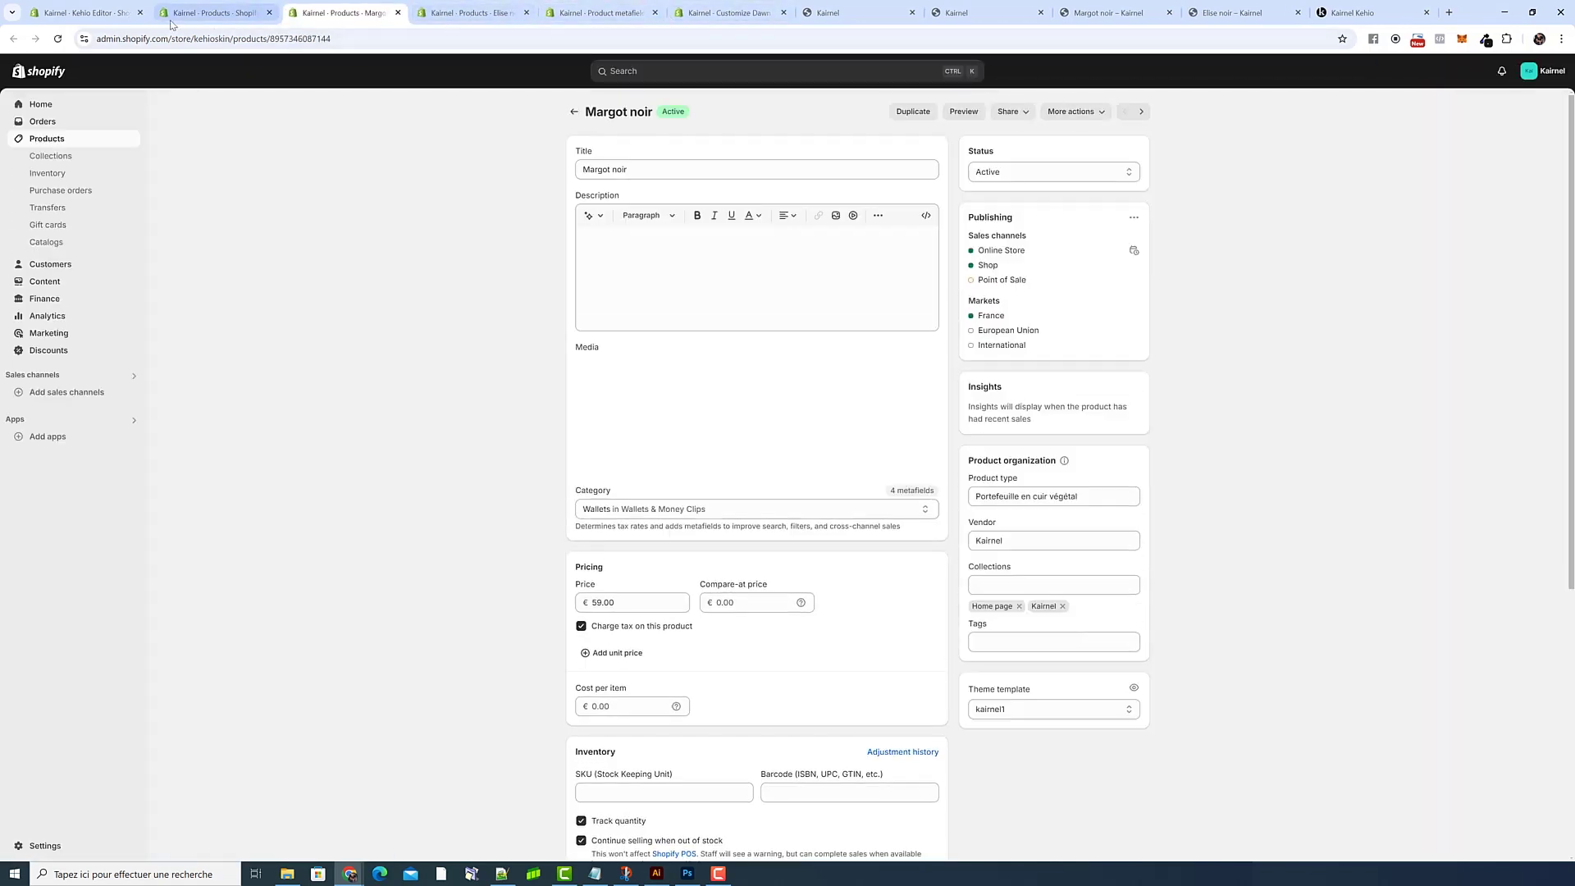
- Open the store's content files in a new tab placed after the product tabs, and copy the link of kehioskin-image-demo-7
{"action": "left_click", "coordinate": [44, 281], "text": "ctrl"}
{"action": "left_click_drag", "start_coordinate": [429, 14], "coordinate": [548, 15]}
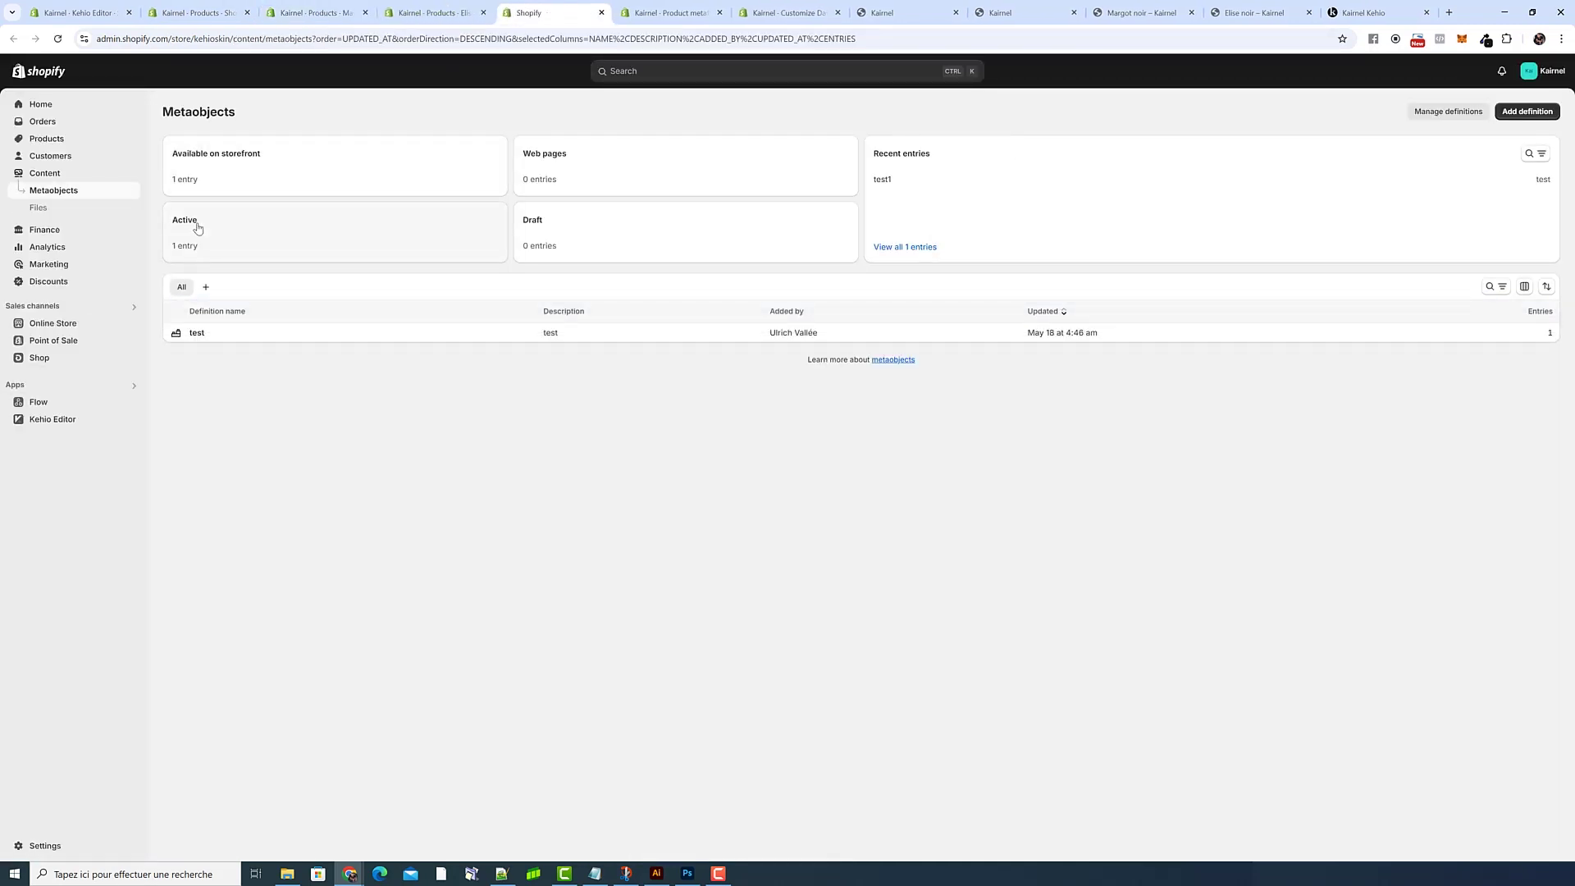
{"action": "left_click", "coordinate": [39, 209]}
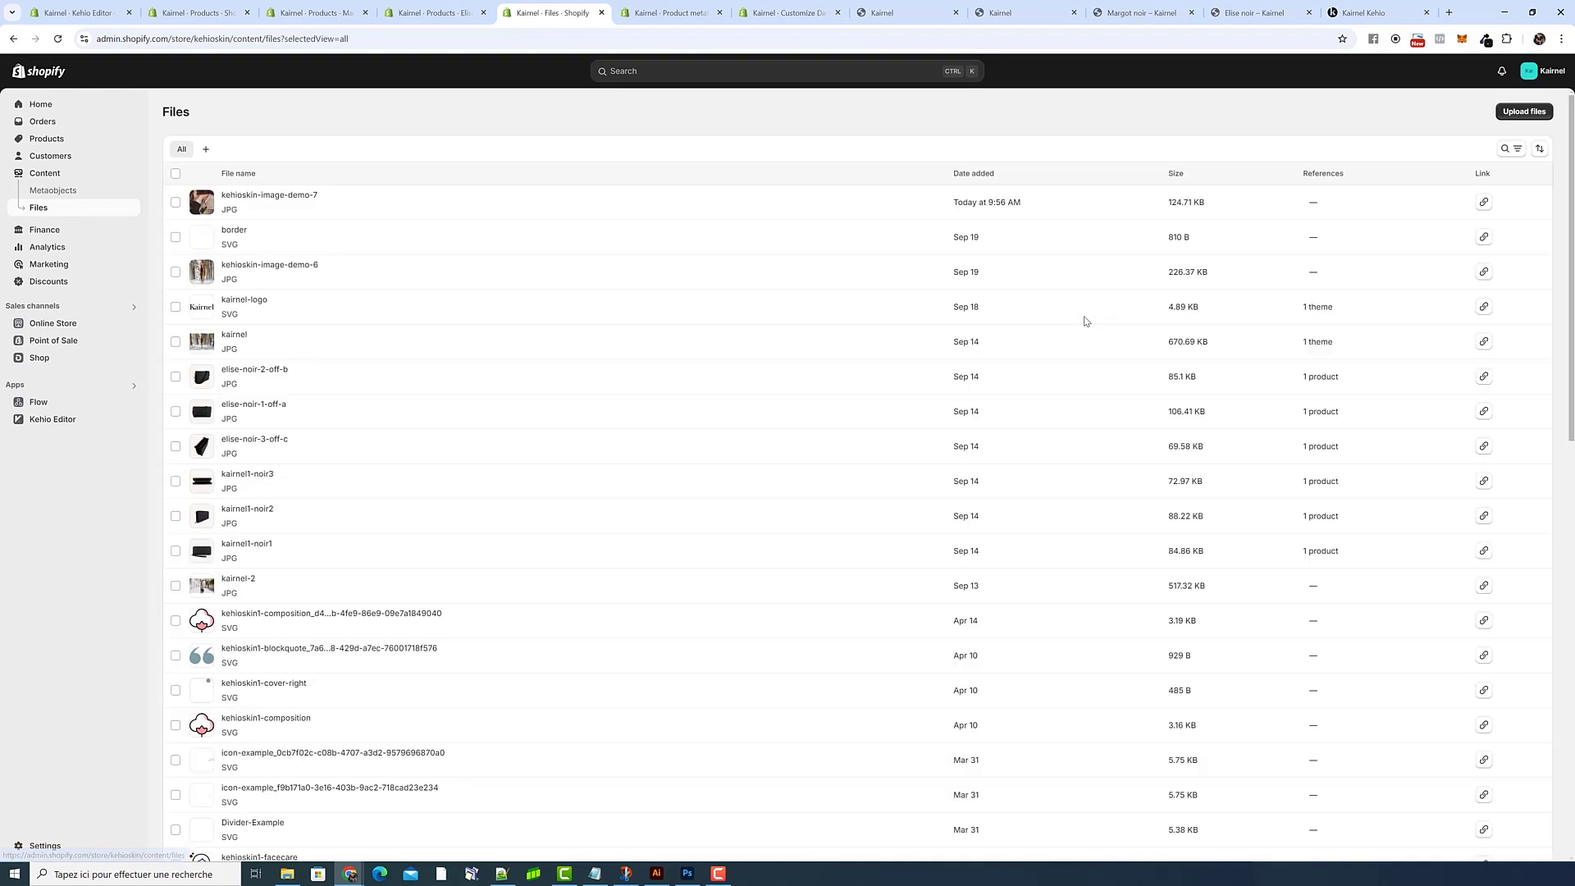
{"action": "left_click", "coordinate": [1484, 203]}
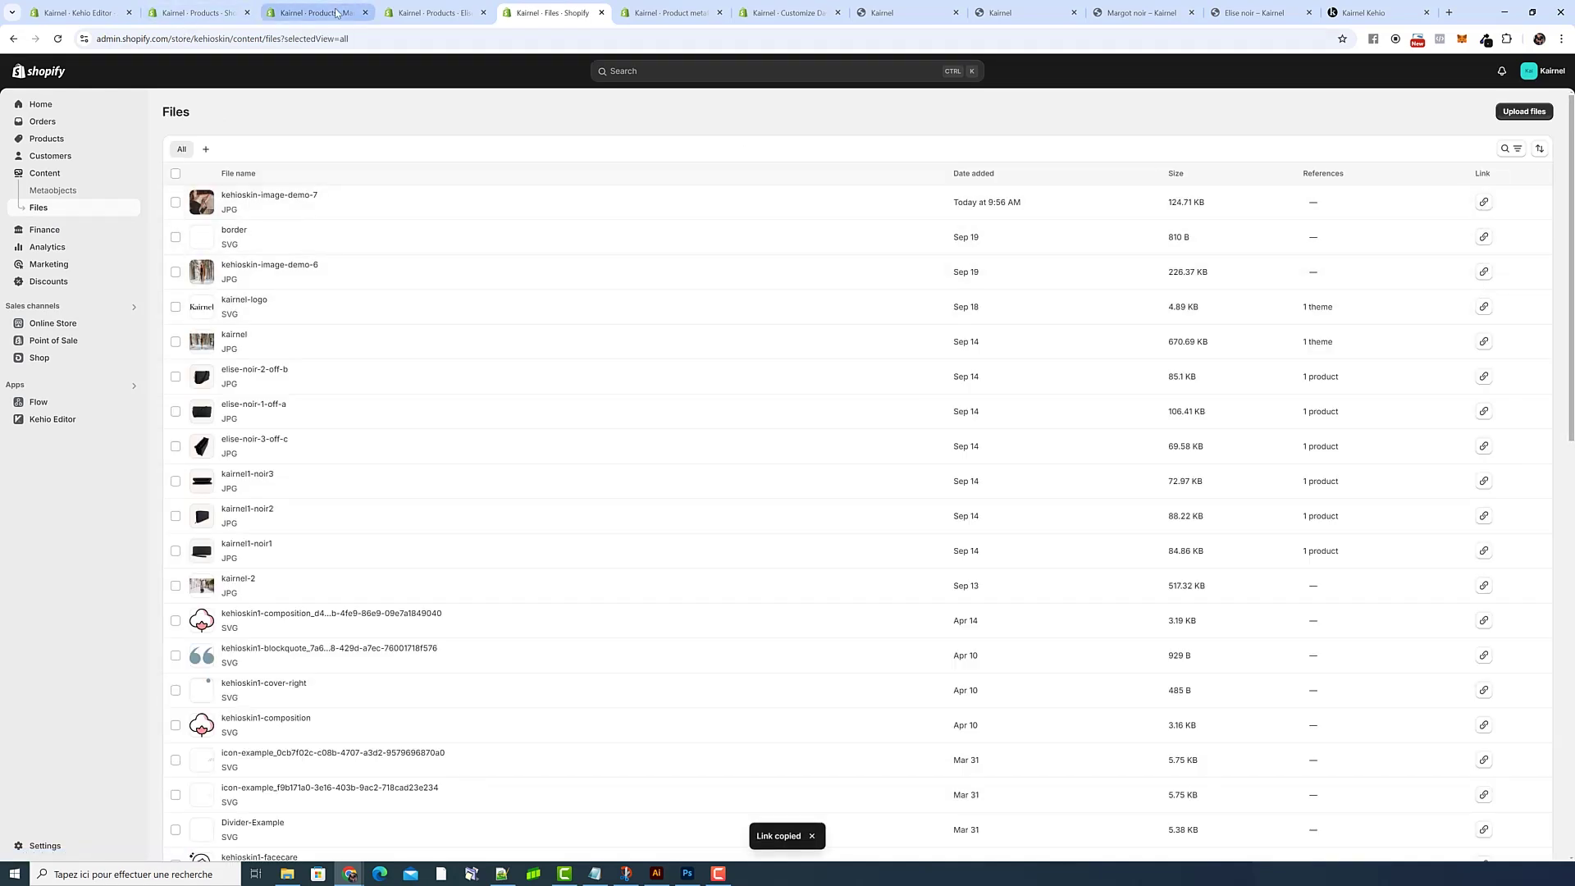
- Paste the copied image link into the banner url metafield of the Margot noir product
{"action": "left_click", "coordinate": [316, 12]}
{"action": "scroll", "coordinate": [656, 375], "scroll_direction": "down", "scroll_amount": 7}
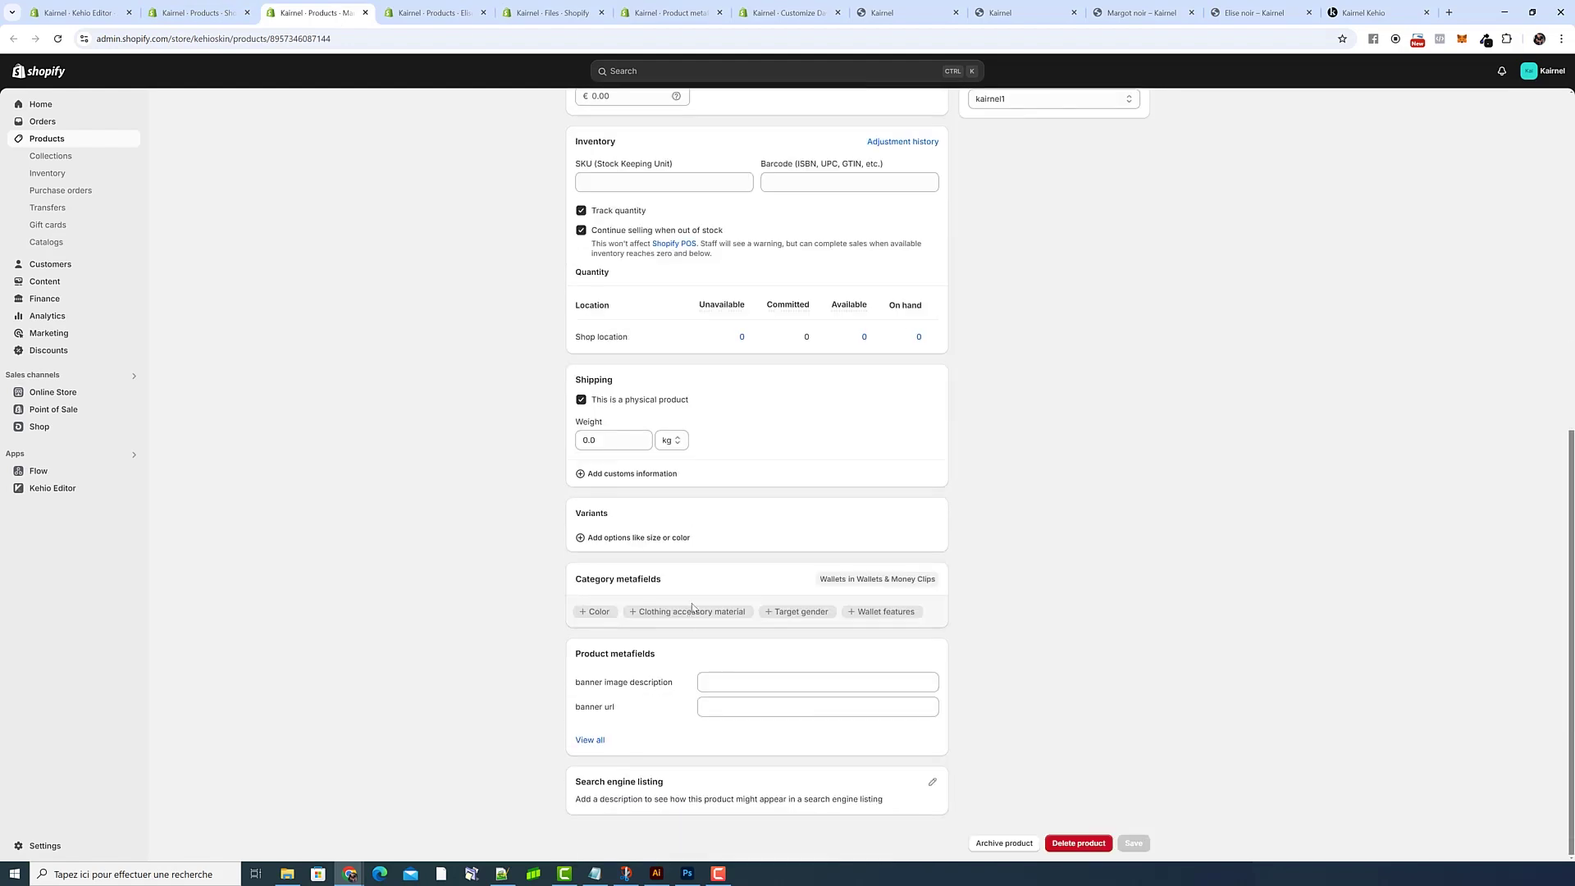
{"action": "left_click", "coordinate": [718, 712]}
{"action": "key", "text": "ctrl+v"}
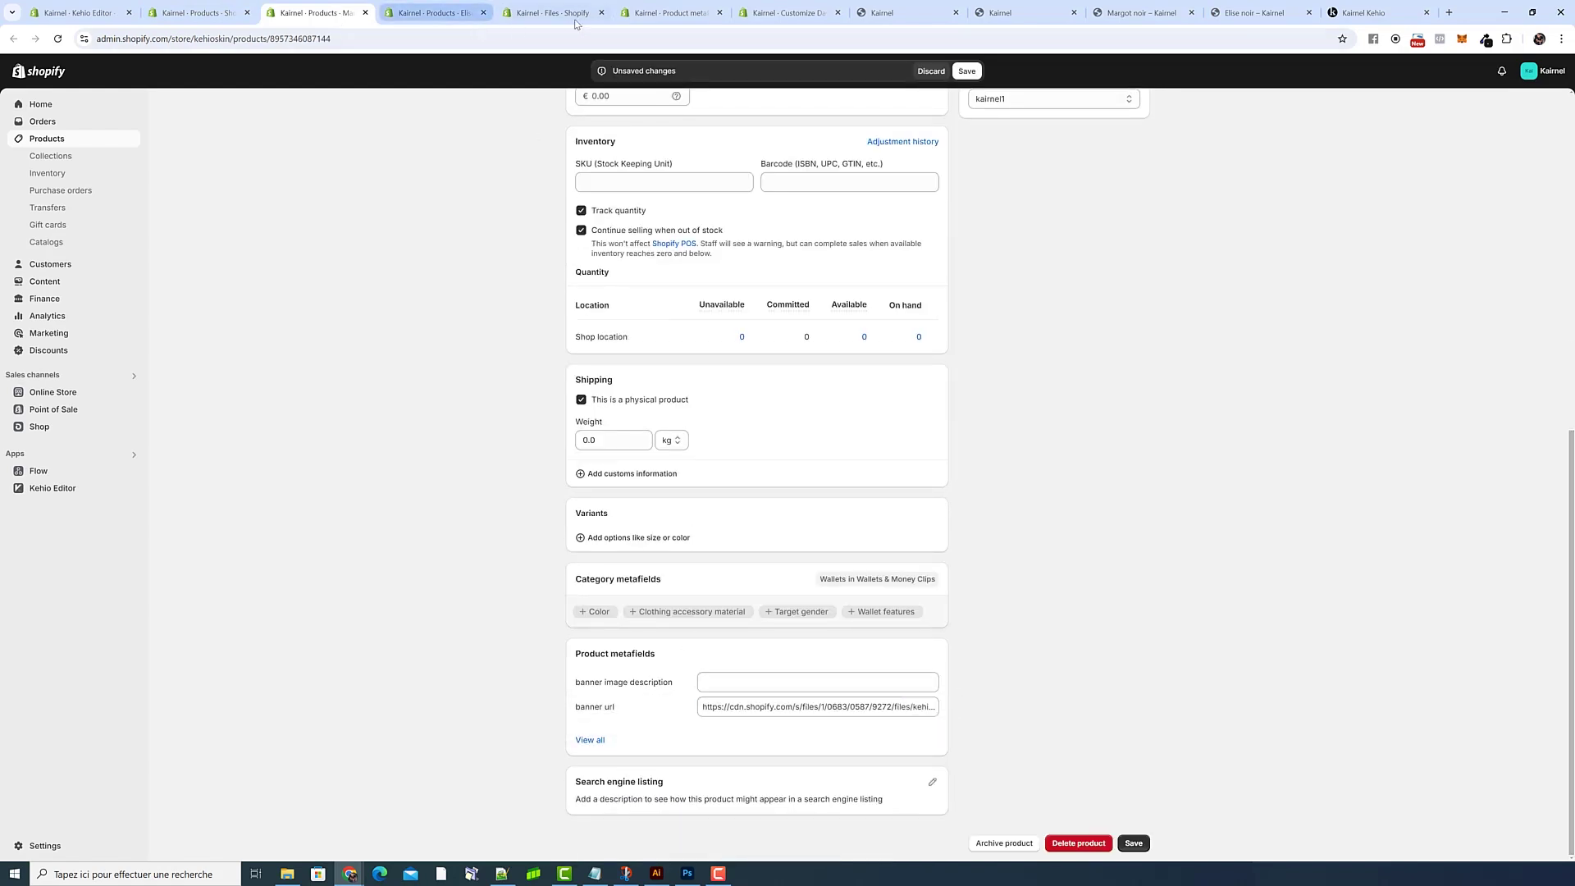
- Copy the link of kehioskin-image-demo-6 and paste it into the Elise noir product's banner url metafield
{"action": "left_click", "coordinate": [554, 13]}
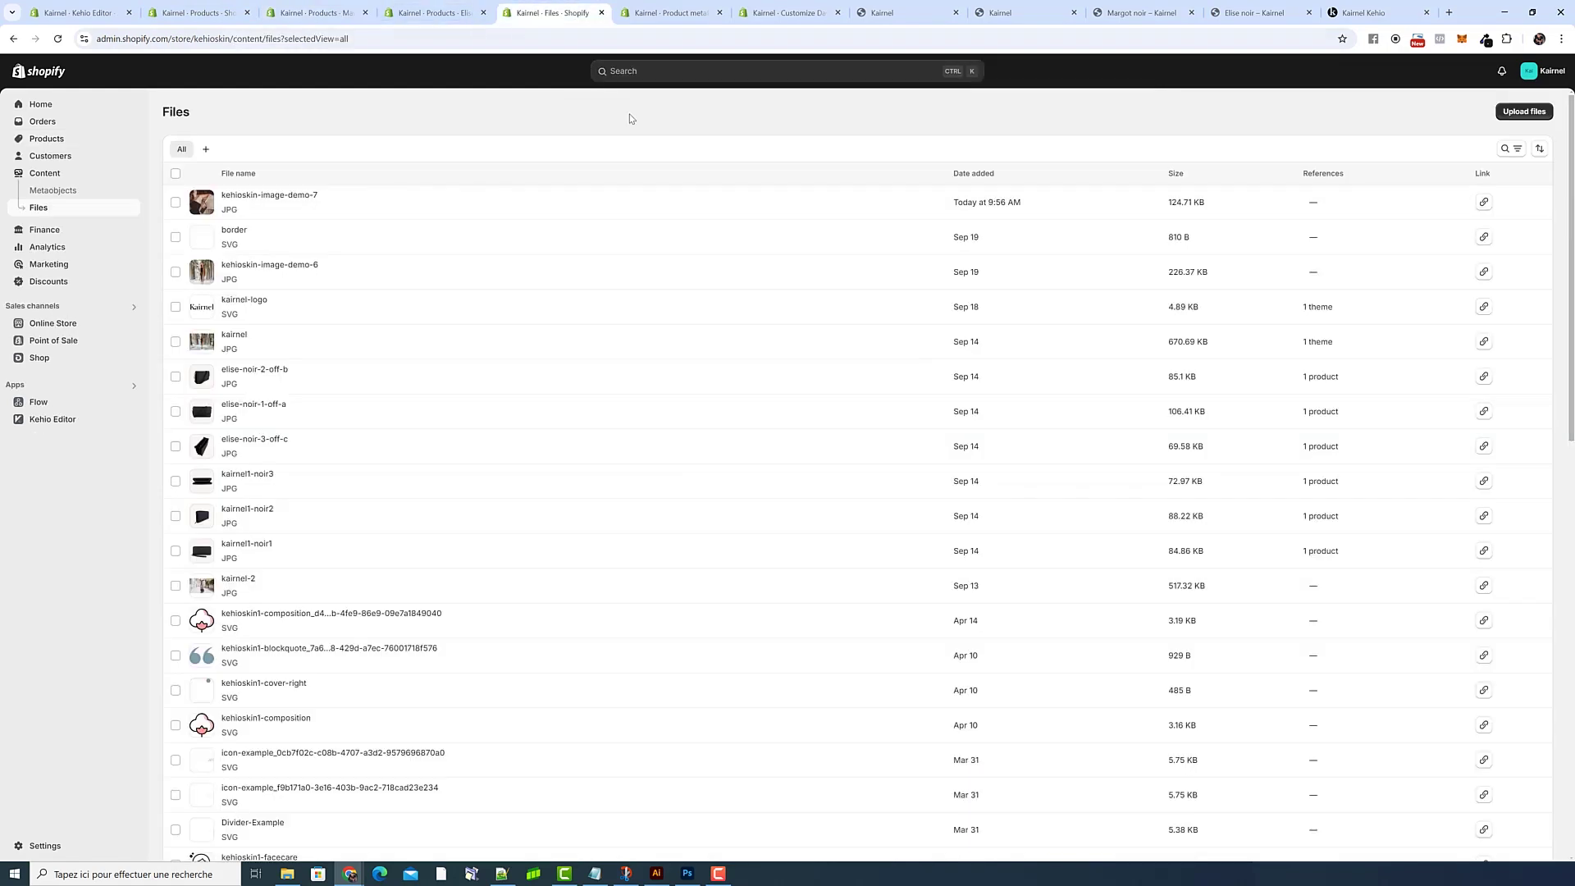
{"action": "left_click", "coordinate": [1484, 271]}
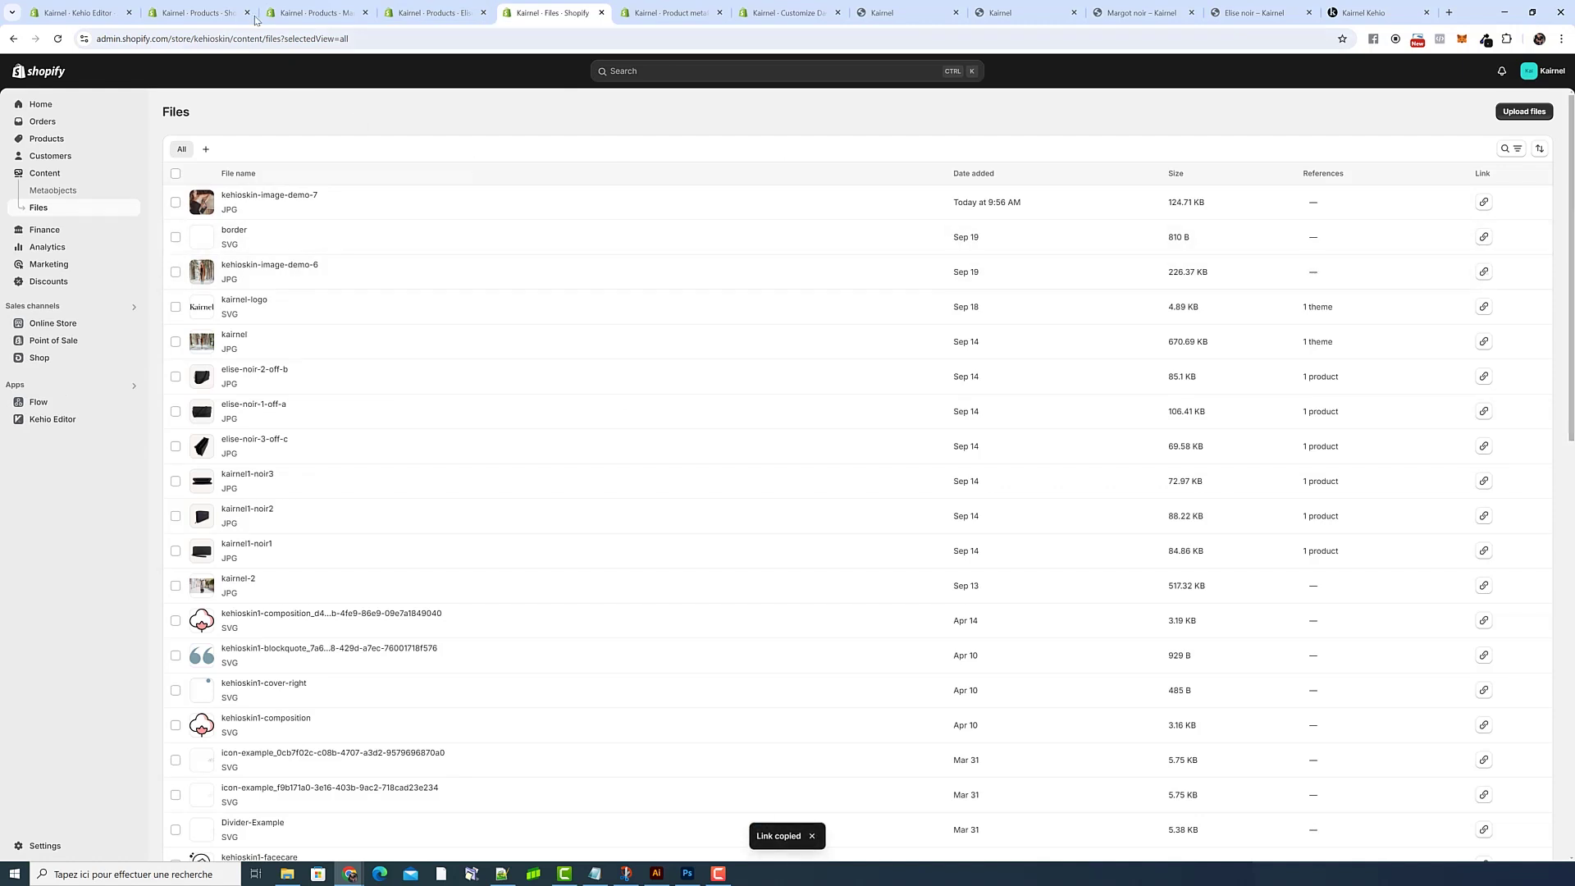
{"action": "left_click", "coordinate": [432, 15]}
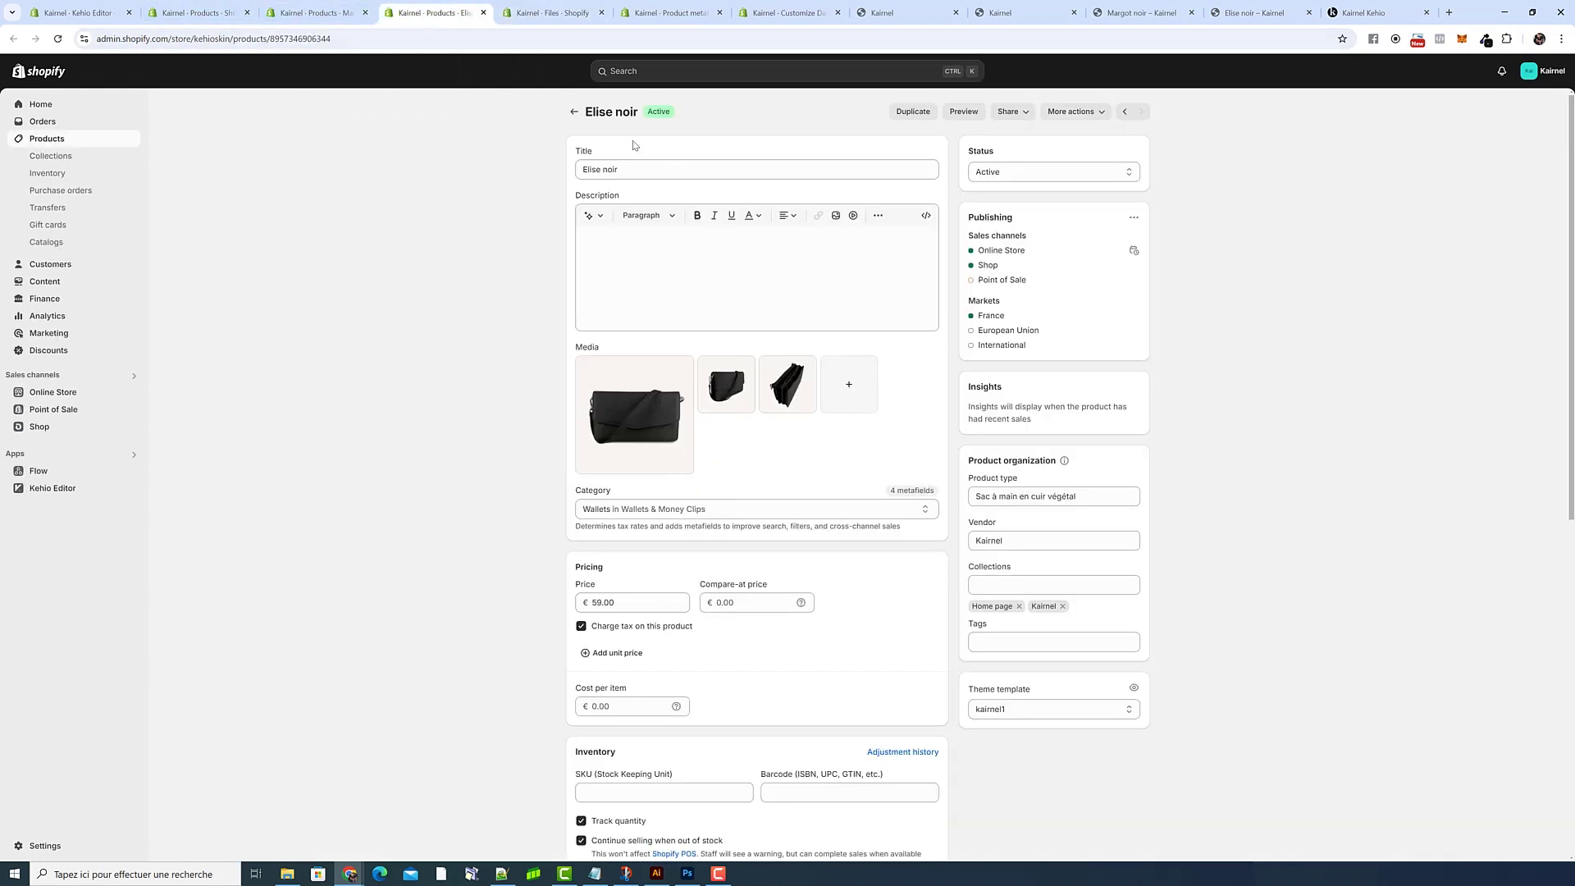
{"action": "scroll", "coordinate": [633, 328], "scroll_direction": "down", "scroll_amount": 7}
{"action": "left_click", "coordinate": [717, 712]}
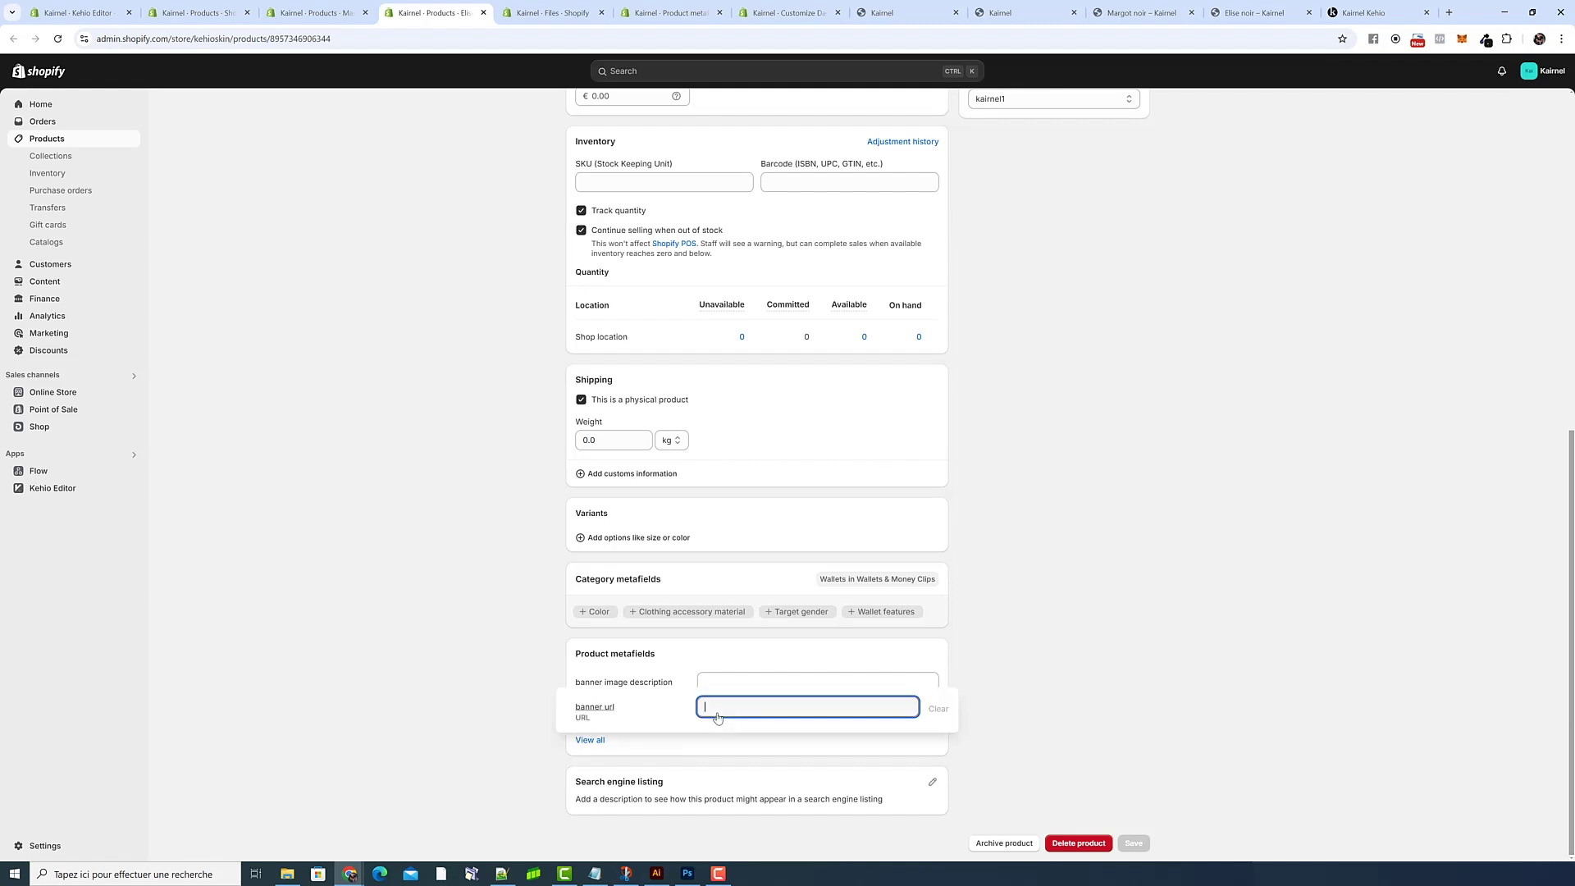
{"action": "key", "text": "ctrl+v"}
- Set Elise noir's banner image description metafield to "Sac à main Elise de la marque Kairnel"
{"action": "left_click", "coordinate": [732, 686]}
{"action": "type", "text": "Sac à main Elise de la marque Kairnel"}
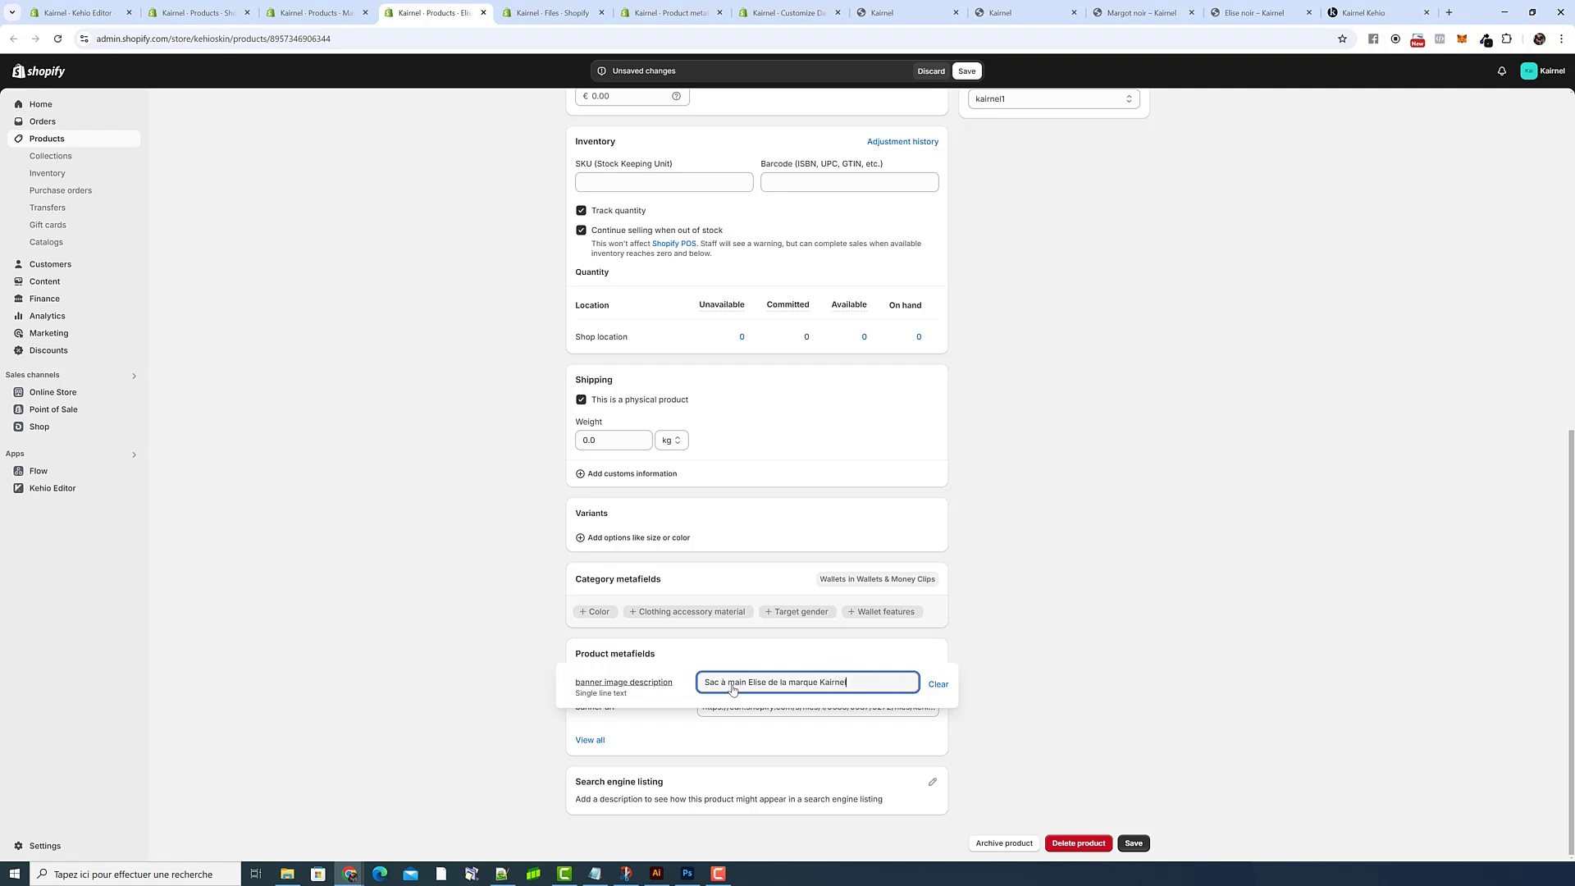
{"action": "left_click", "coordinate": [970, 563]}
- Set Margot noir's banner image description metafield to "Portefeuille Margot de la marque Kairnel" and save the product
{"action": "key", "text": "ctrl+shift+Tab"}
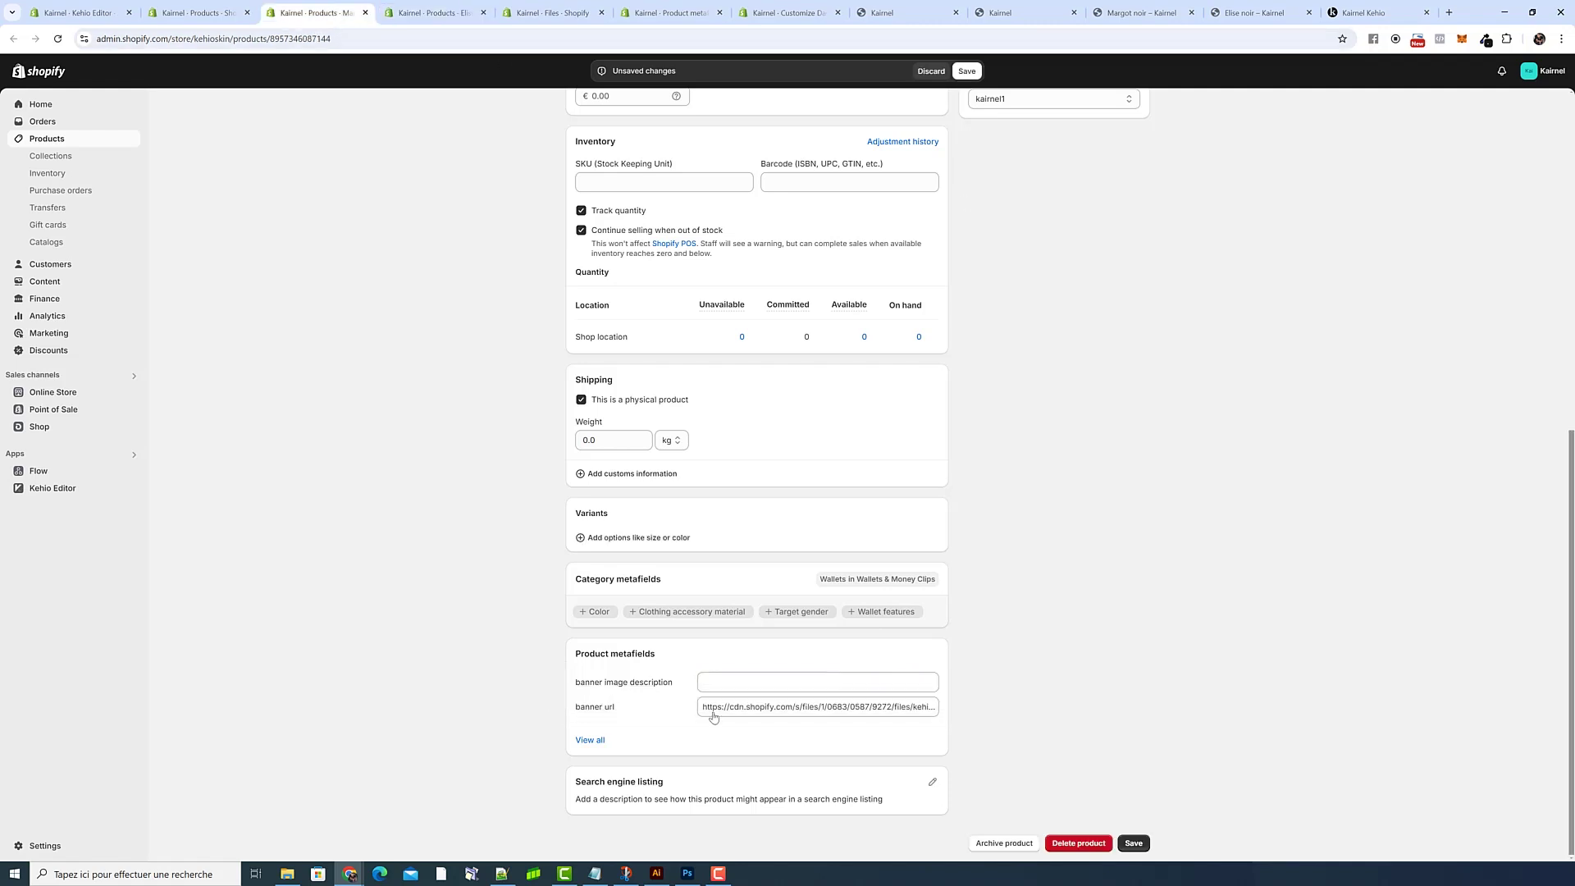
{"action": "left_click", "coordinate": [761, 683]}
{"action": "type", "text": "Portefeuille Margot de la marque Kairnel"}
{"action": "left_click", "coordinate": [889, 513]}
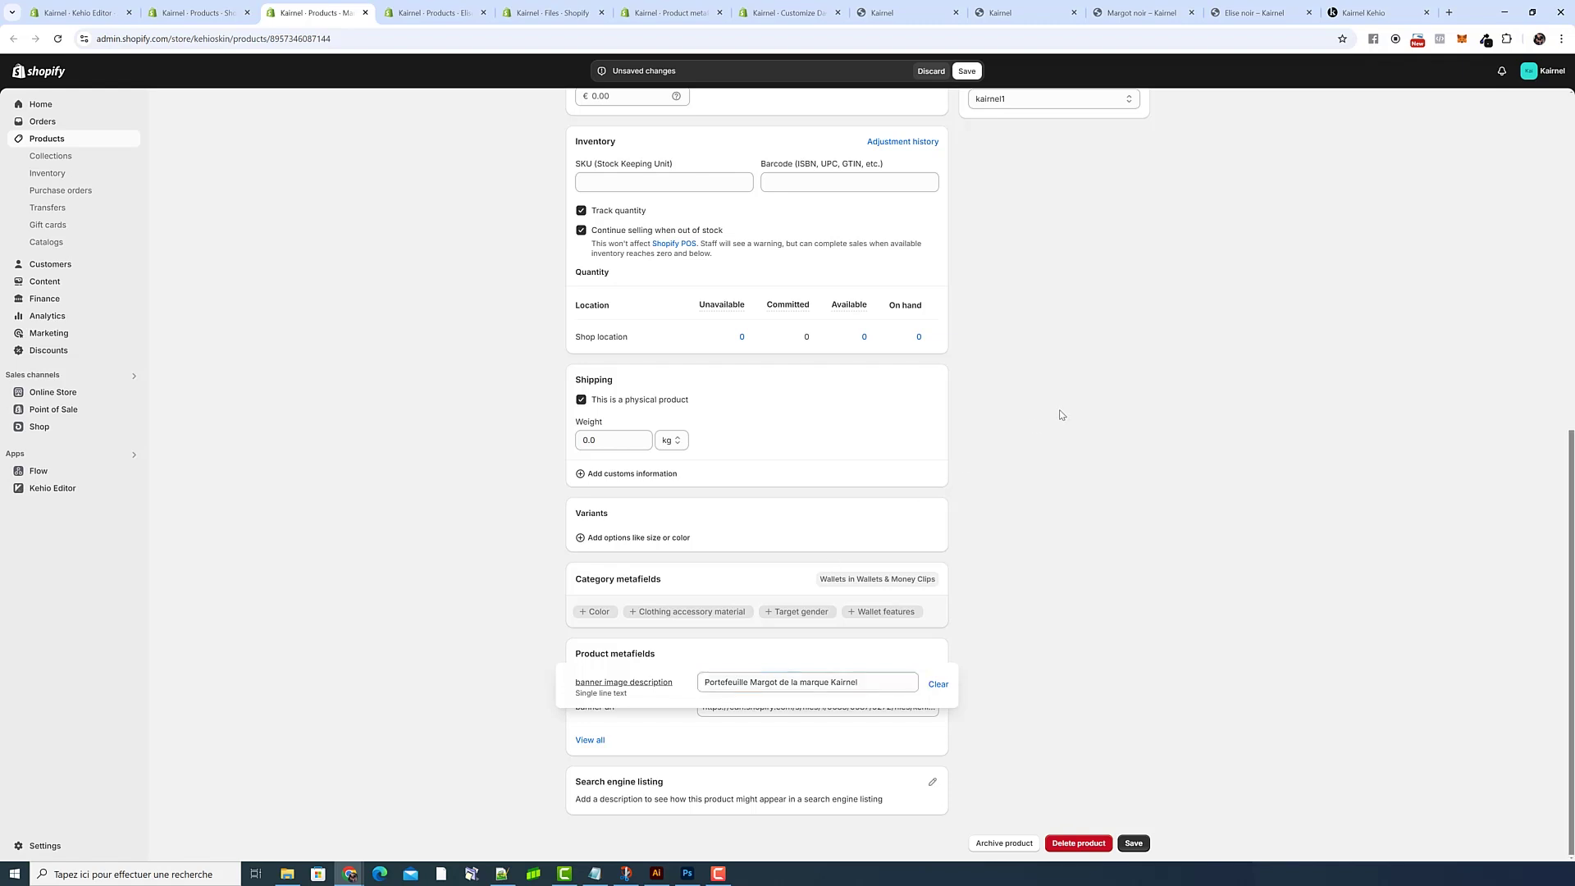
{"action": "key", "text": "ctrl+s"}
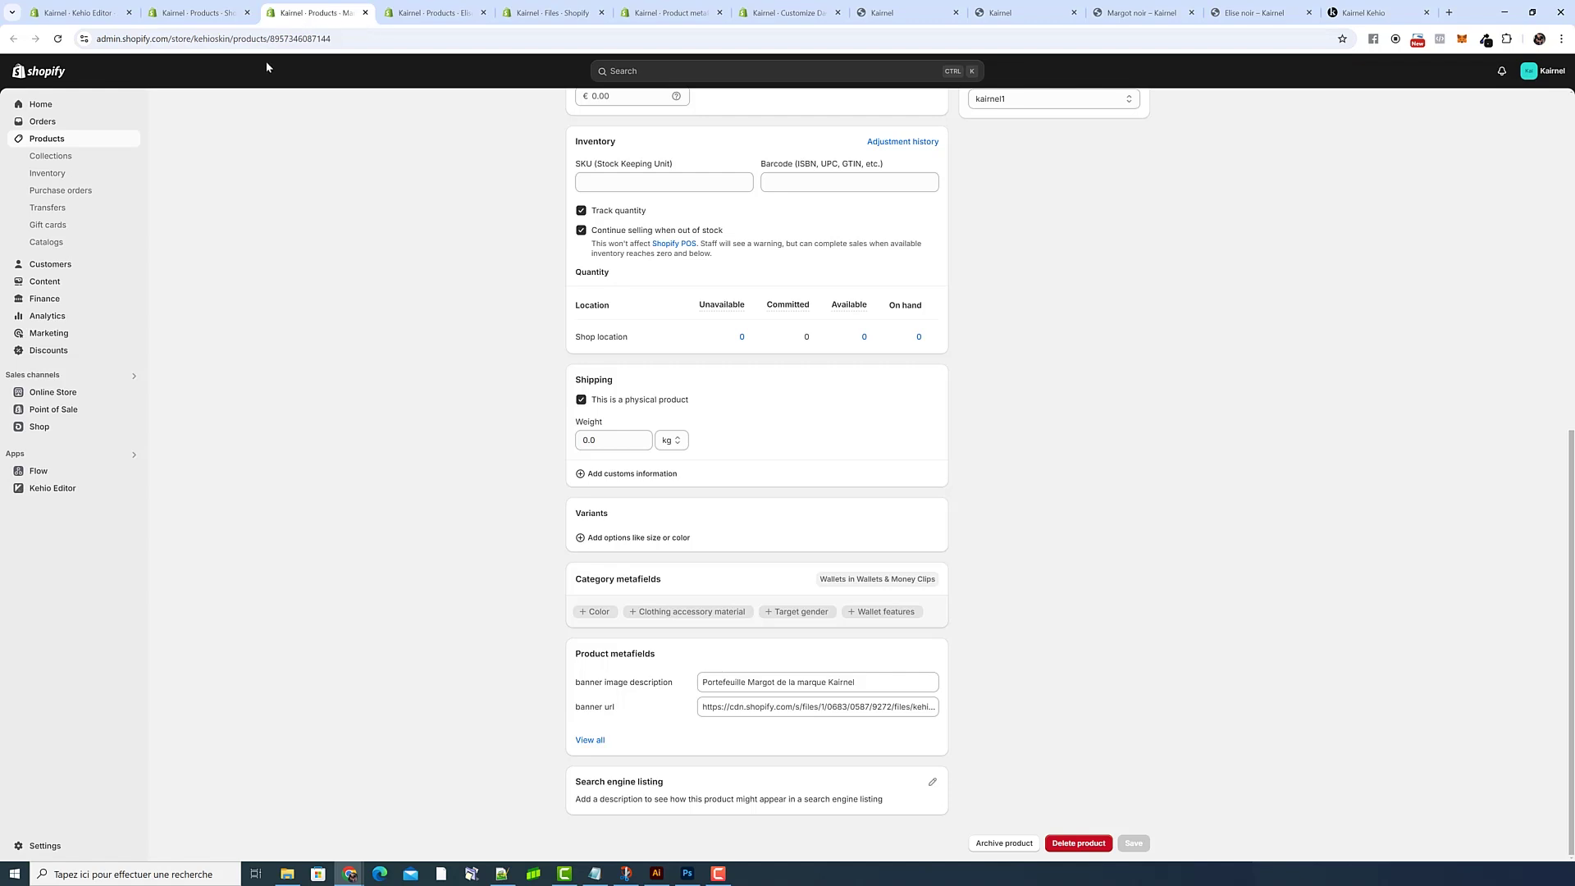
- Open the Crea_1_Banner creation for editing in Kehio Editor and show the advanced image settings of Content 2
{"action": "left_click", "coordinate": [112, 17]}
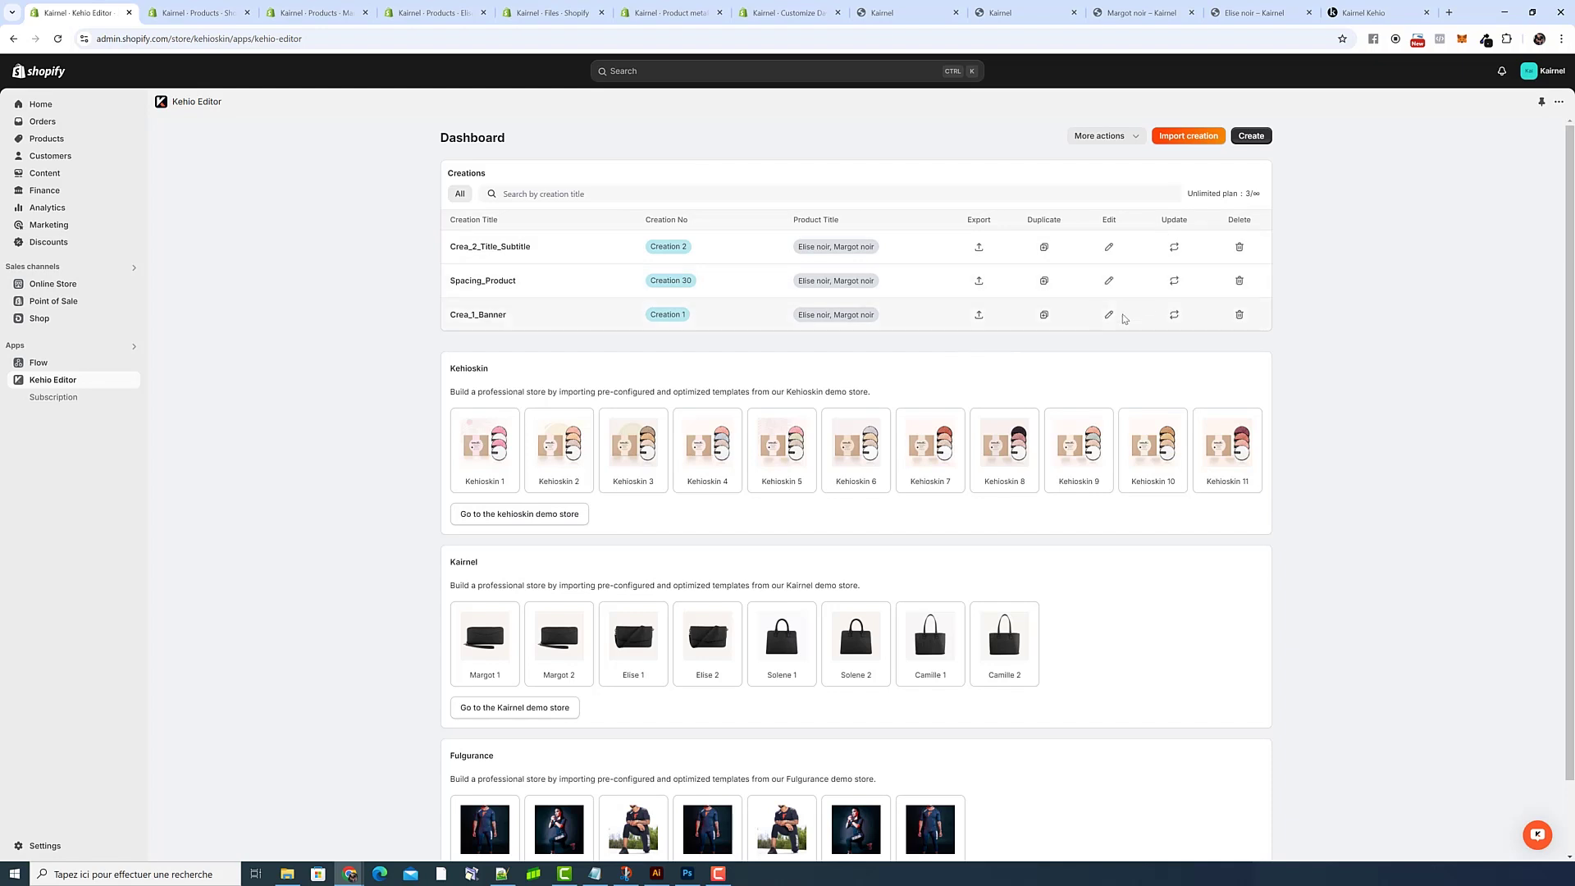
{"action": "left_click", "coordinate": [1108, 315]}
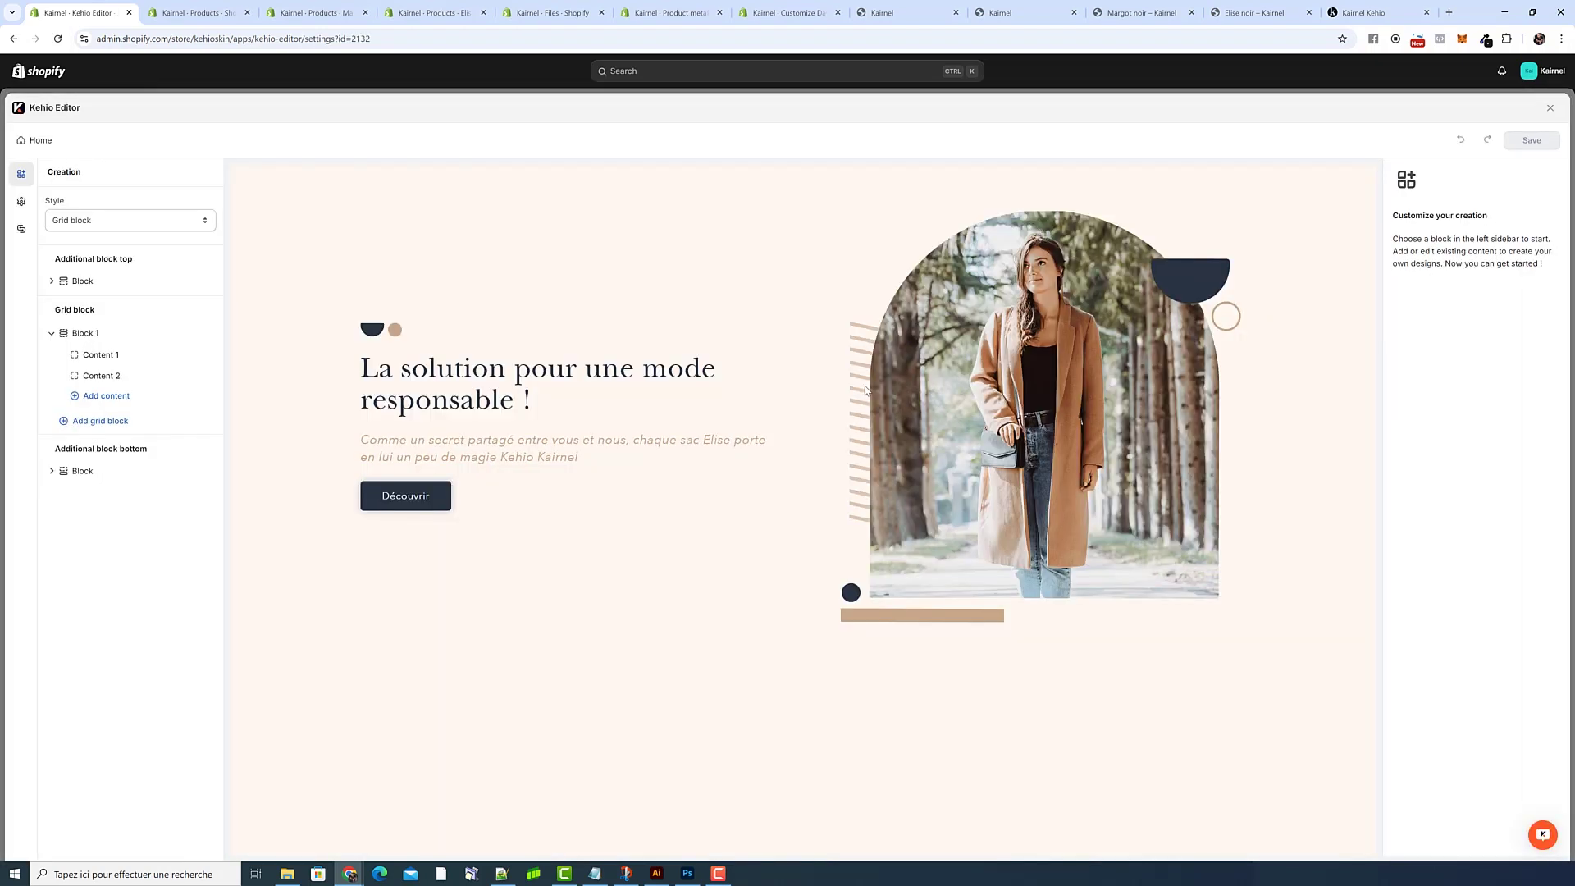
{"action": "left_click", "coordinate": [83, 381]}
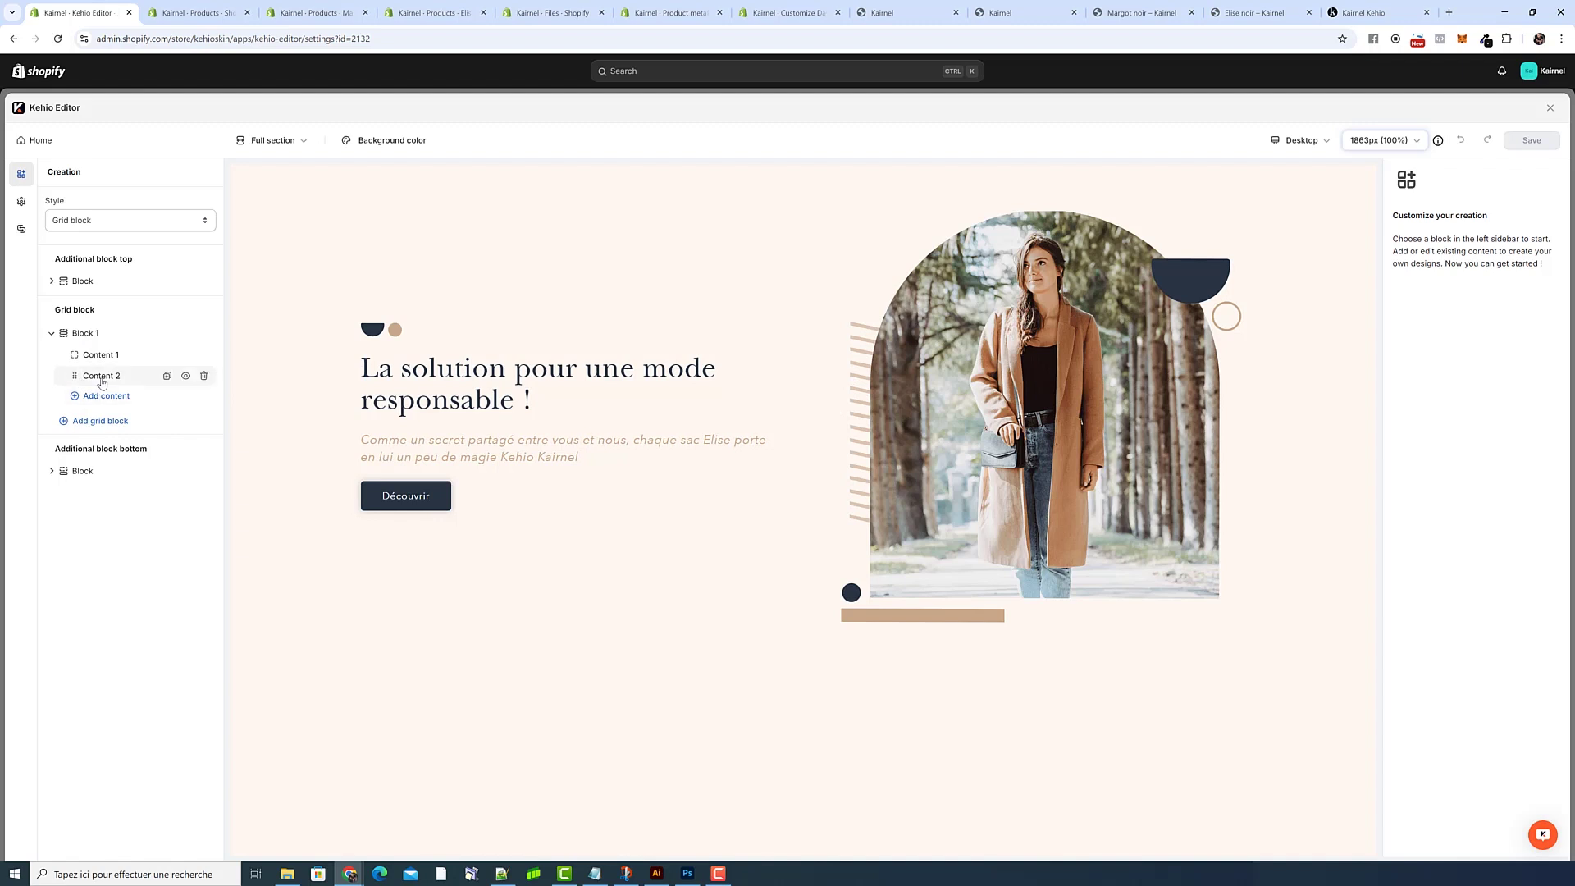
{"action": "left_click", "coordinate": [1437, 343]}
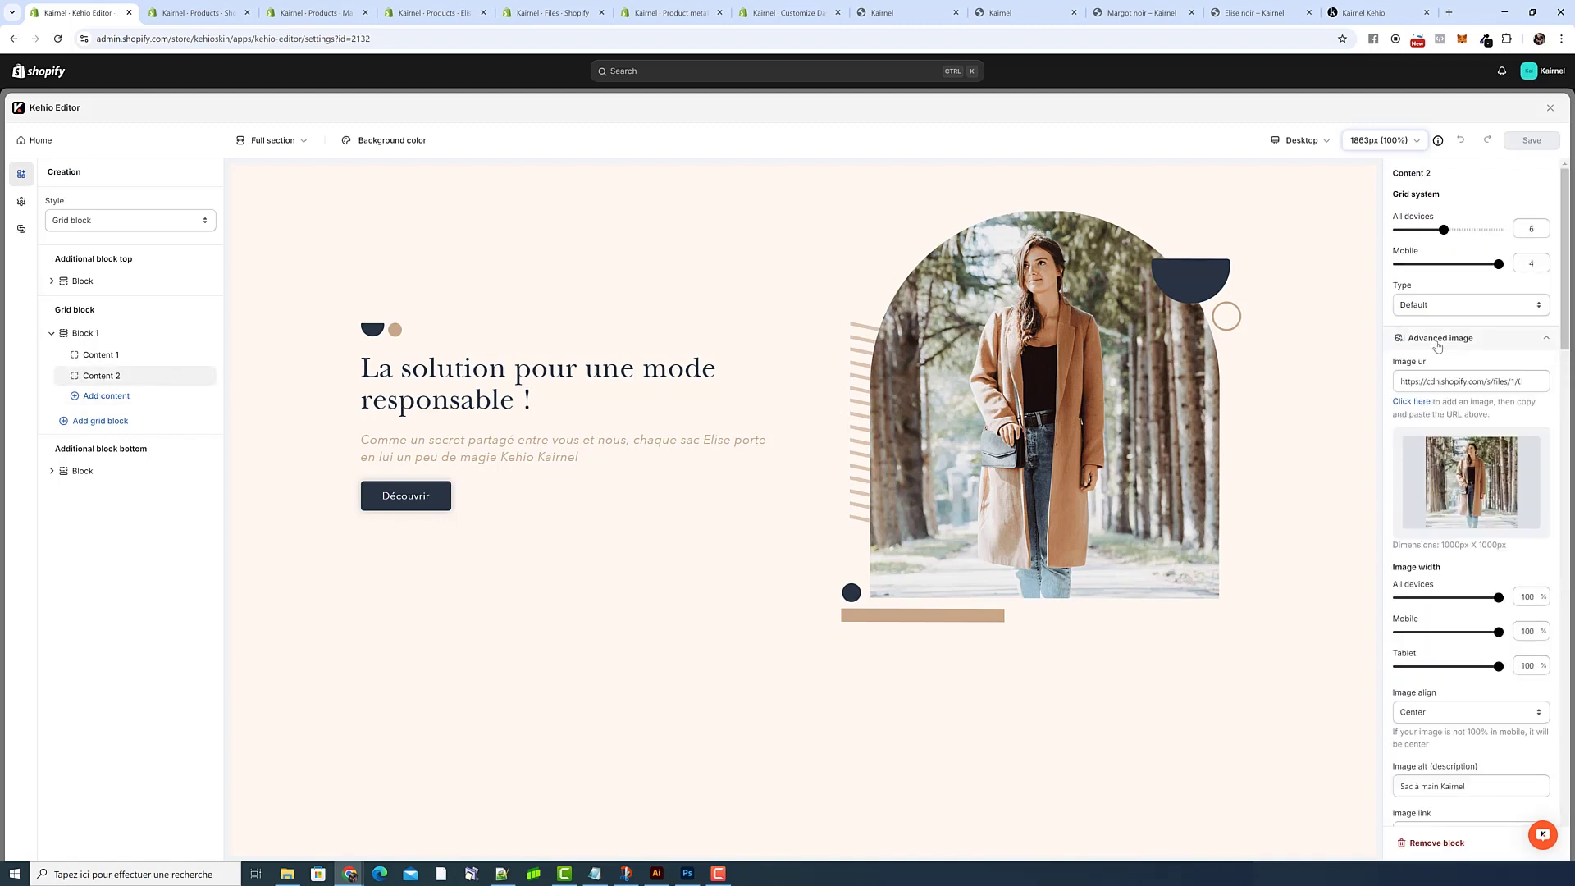
{"action": "left_click", "coordinate": [1452, 384]}
- Switch to the Notepad note and delete the {{product.metafields.custom.custom.url_banner}} line
{"action": "left_click", "coordinate": [595, 873]}
{"action": "left_click", "coordinate": [1072, 474]}
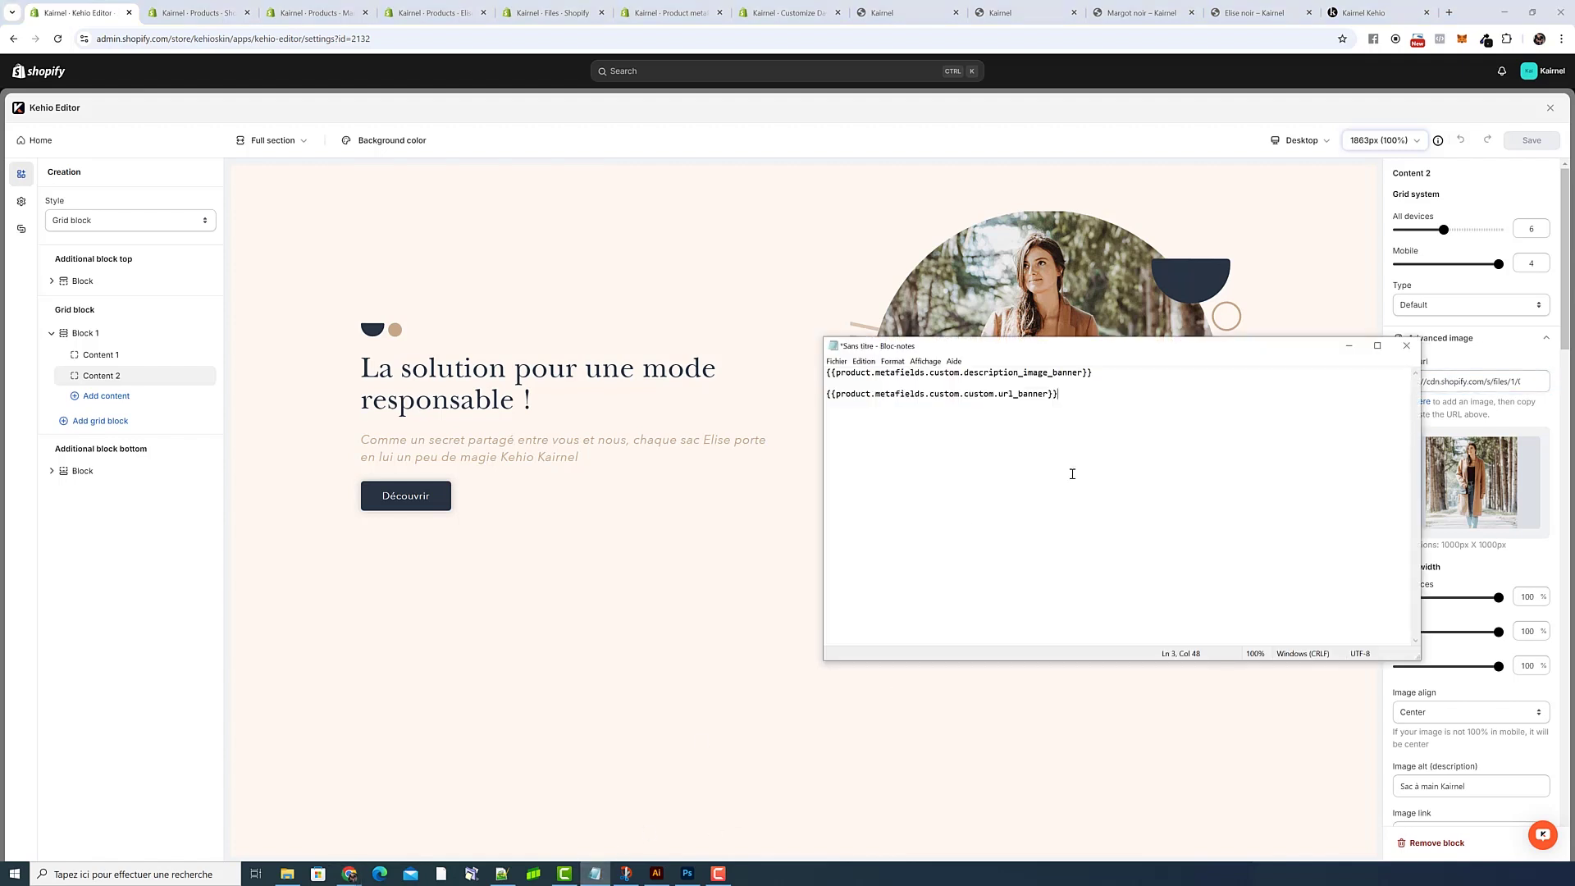
{"action": "left_click_drag", "start_coordinate": [1102, 458], "coordinate": [821, 397]}
{"action": "key", "text": "BackSpace"}
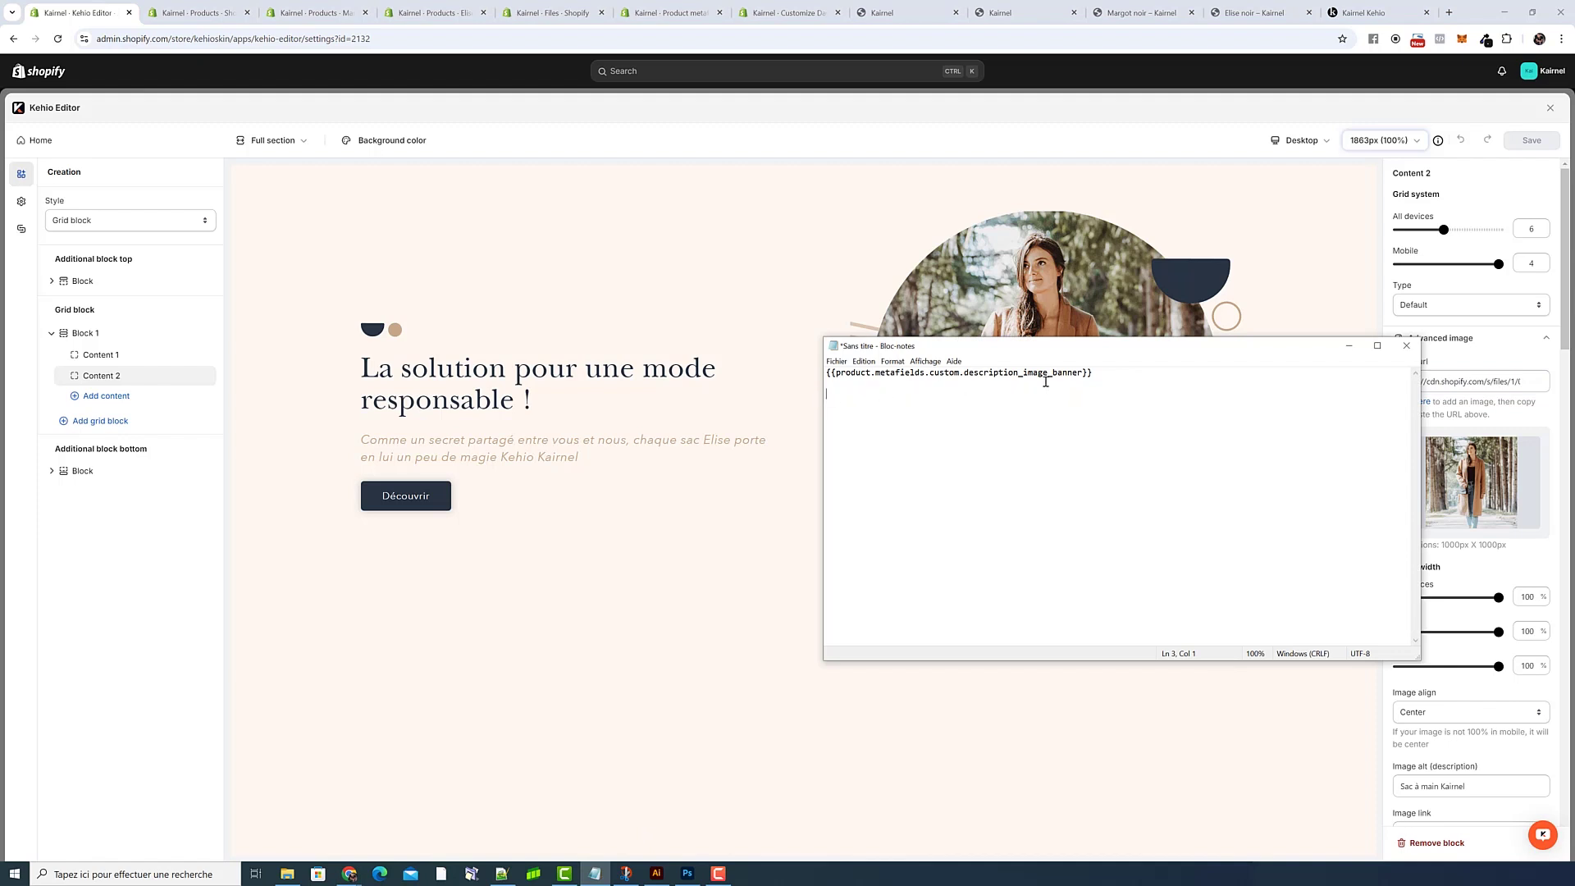
- Open the banner image description metafield definition and copy its namespace and key, custom.banner_image_description
{"action": "left_click_drag", "start_coordinate": [1084, 373], "coordinate": [964, 373]}
{"action": "left_click", "coordinate": [654, 14]}
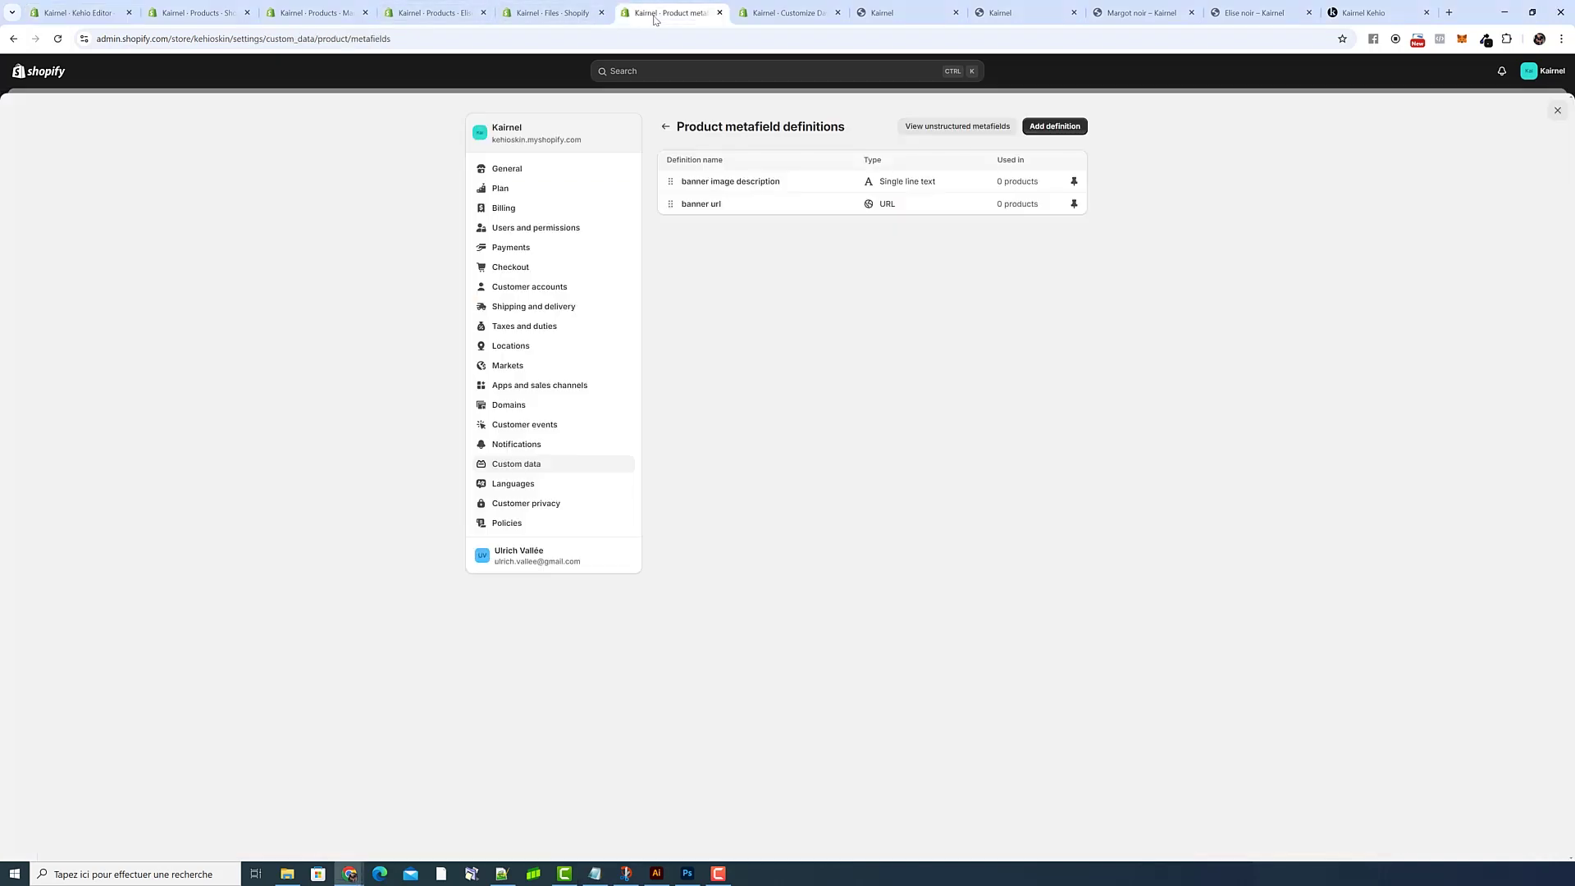
{"action": "left_click", "coordinate": [729, 181]}
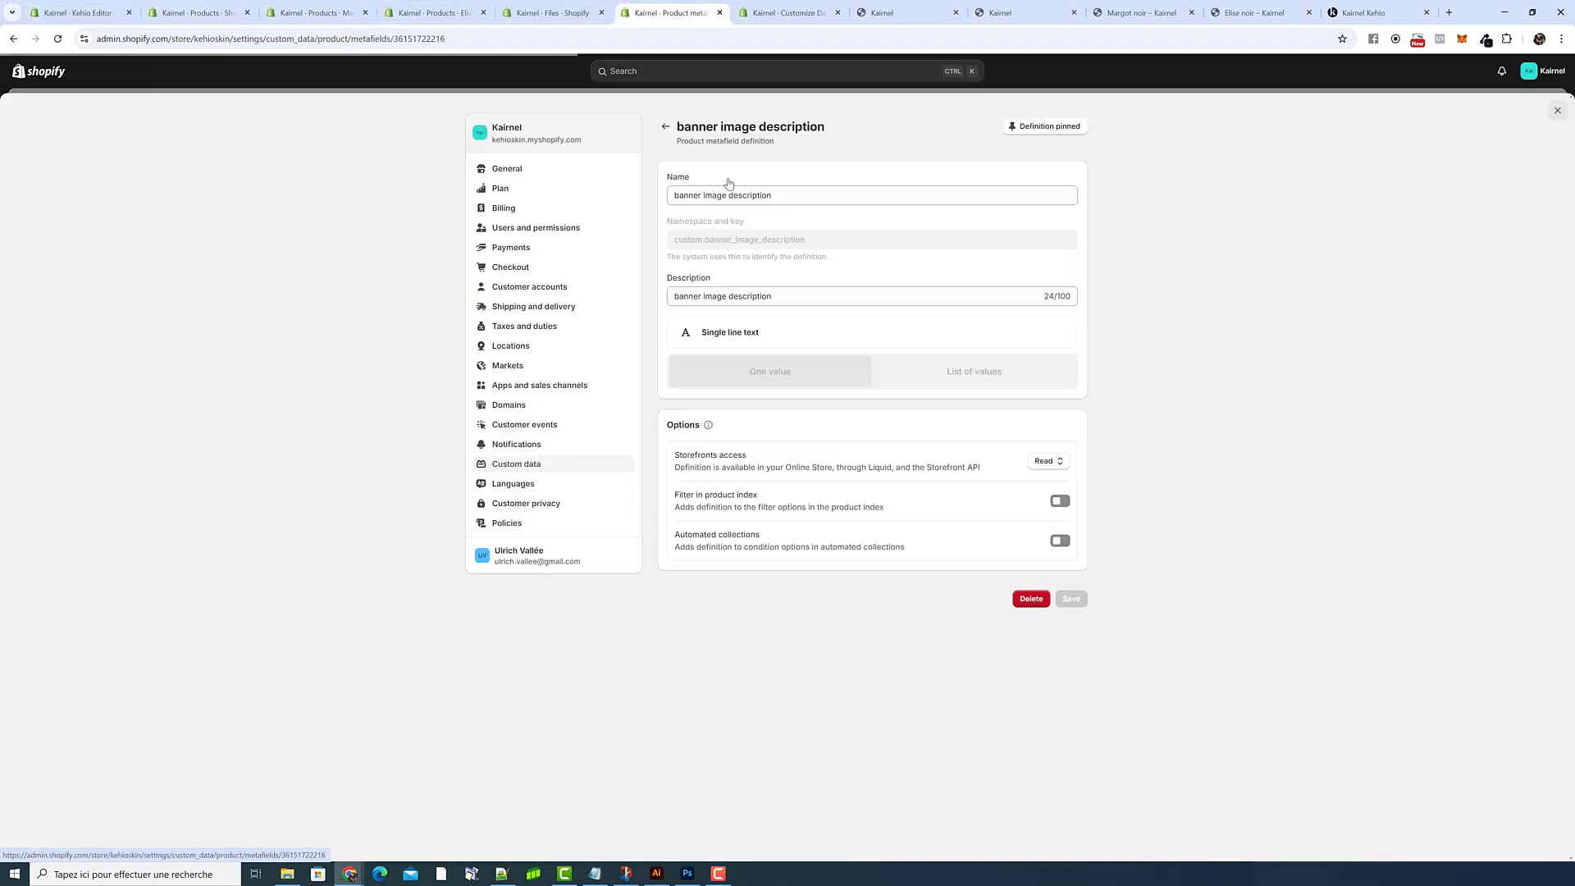
{"action": "left_click", "coordinate": [595, 873]}
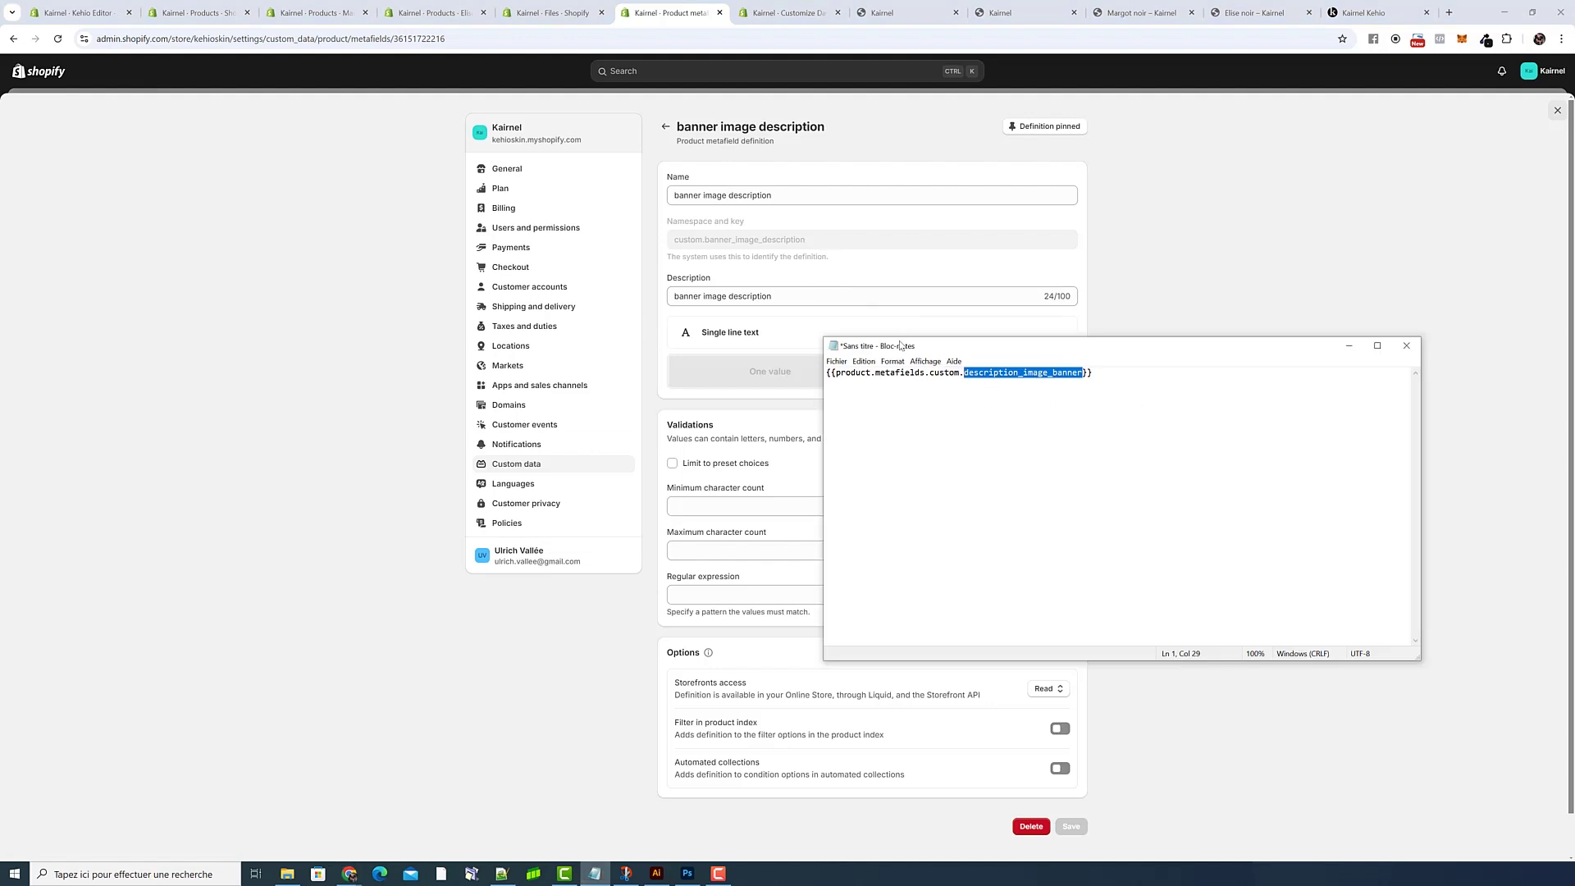
{"action": "left_click", "coordinate": [763, 251]}
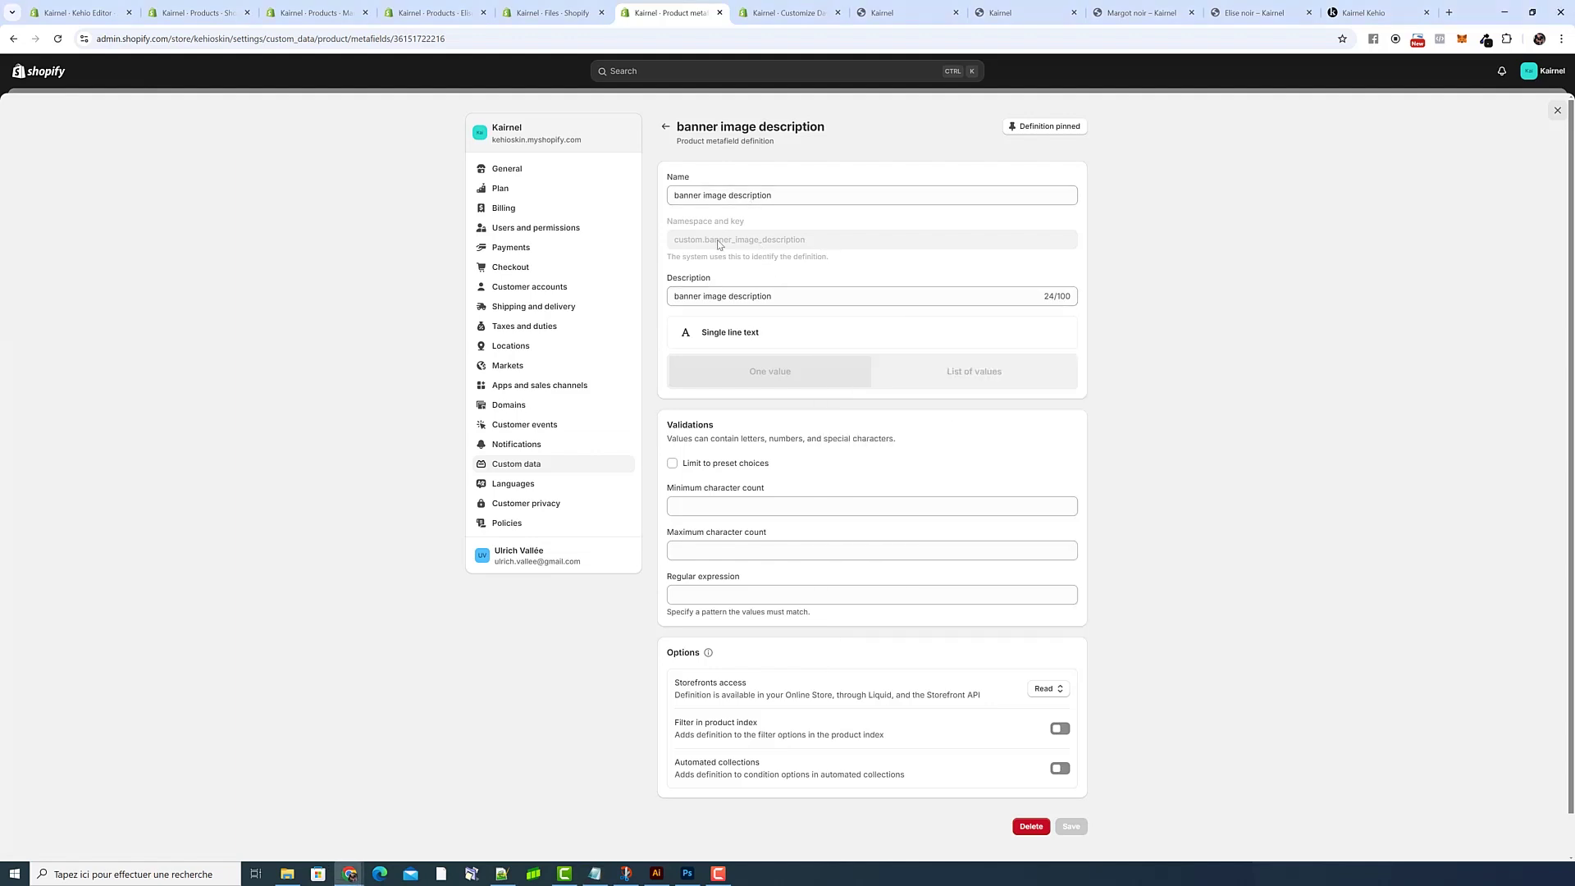
{"action": "left_click_drag", "start_coordinate": [821, 240], "coordinate": [681, 250]}
{"action": "right_click", "coordinate": [683, 248]}
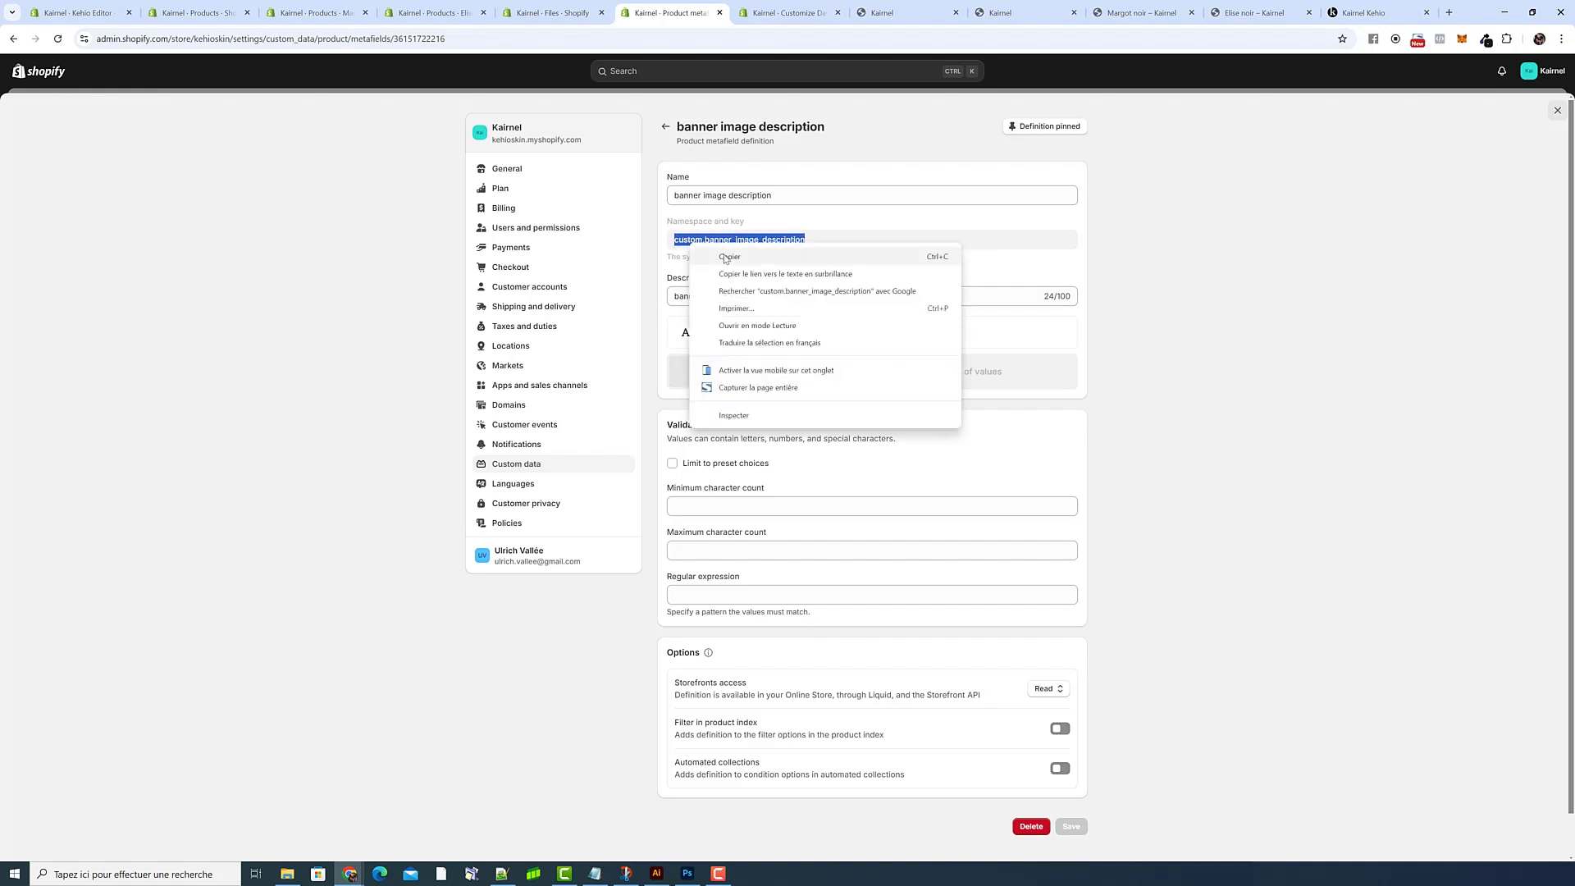
{"action": "left_click", "coordinate": [725, 257]}
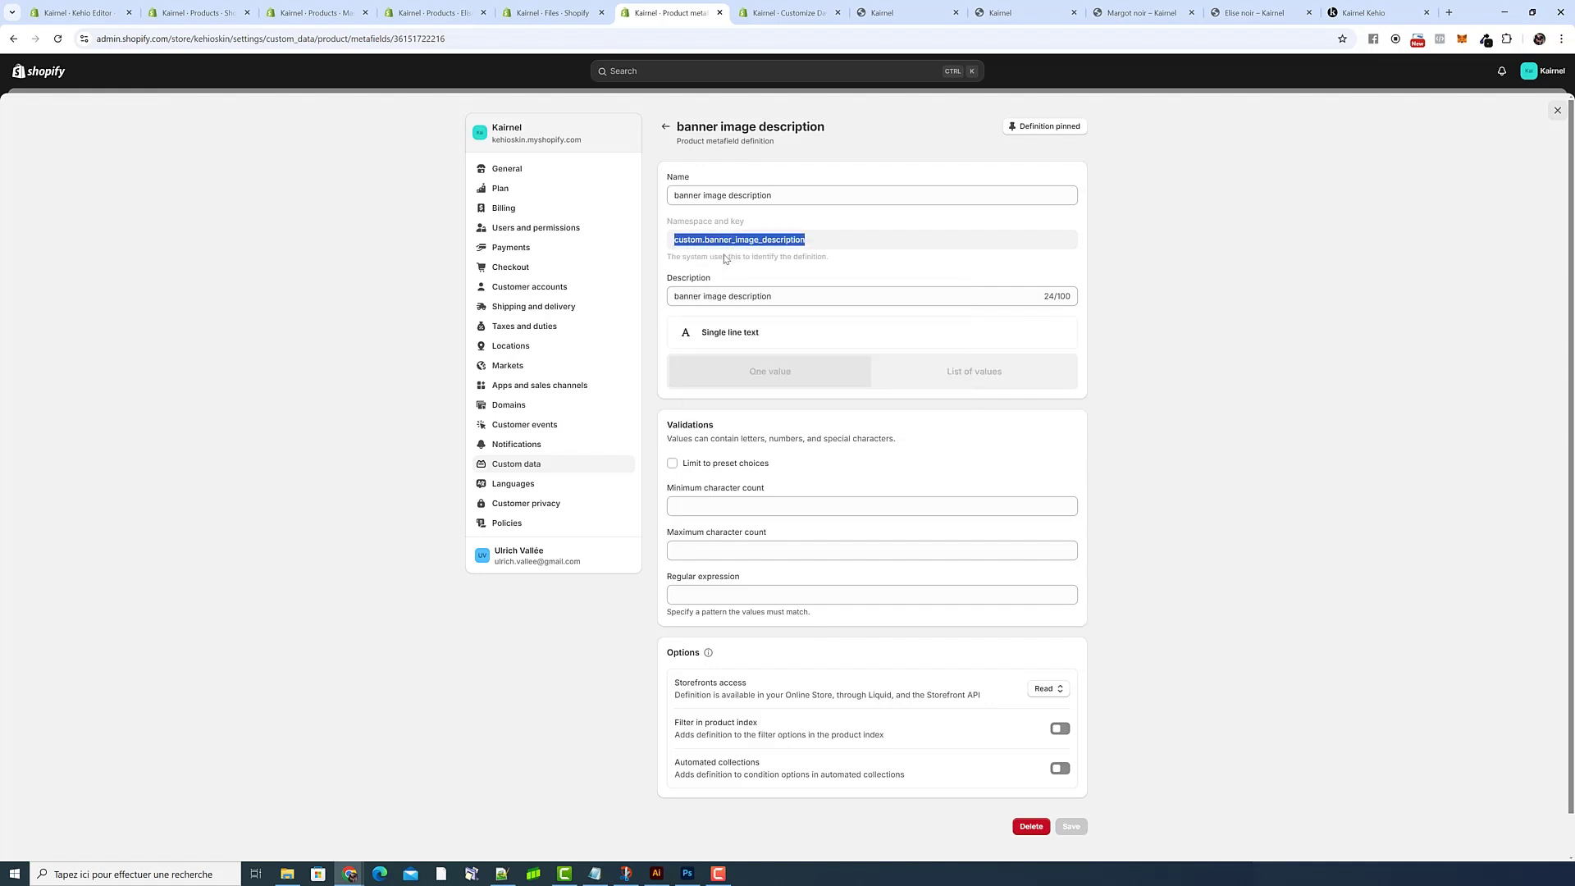
- Replace custom.description_image_banner in the Notepad expression with the copied key custom.banner_image_description
{"action": "left_click", "coordinate": [595, 873]}
{"action": "left_click", "coordinate": [962, 400]}
{"action": "left_click_drag", "start_coordinate": [932, 373], "coordinate": [1084, 374]}
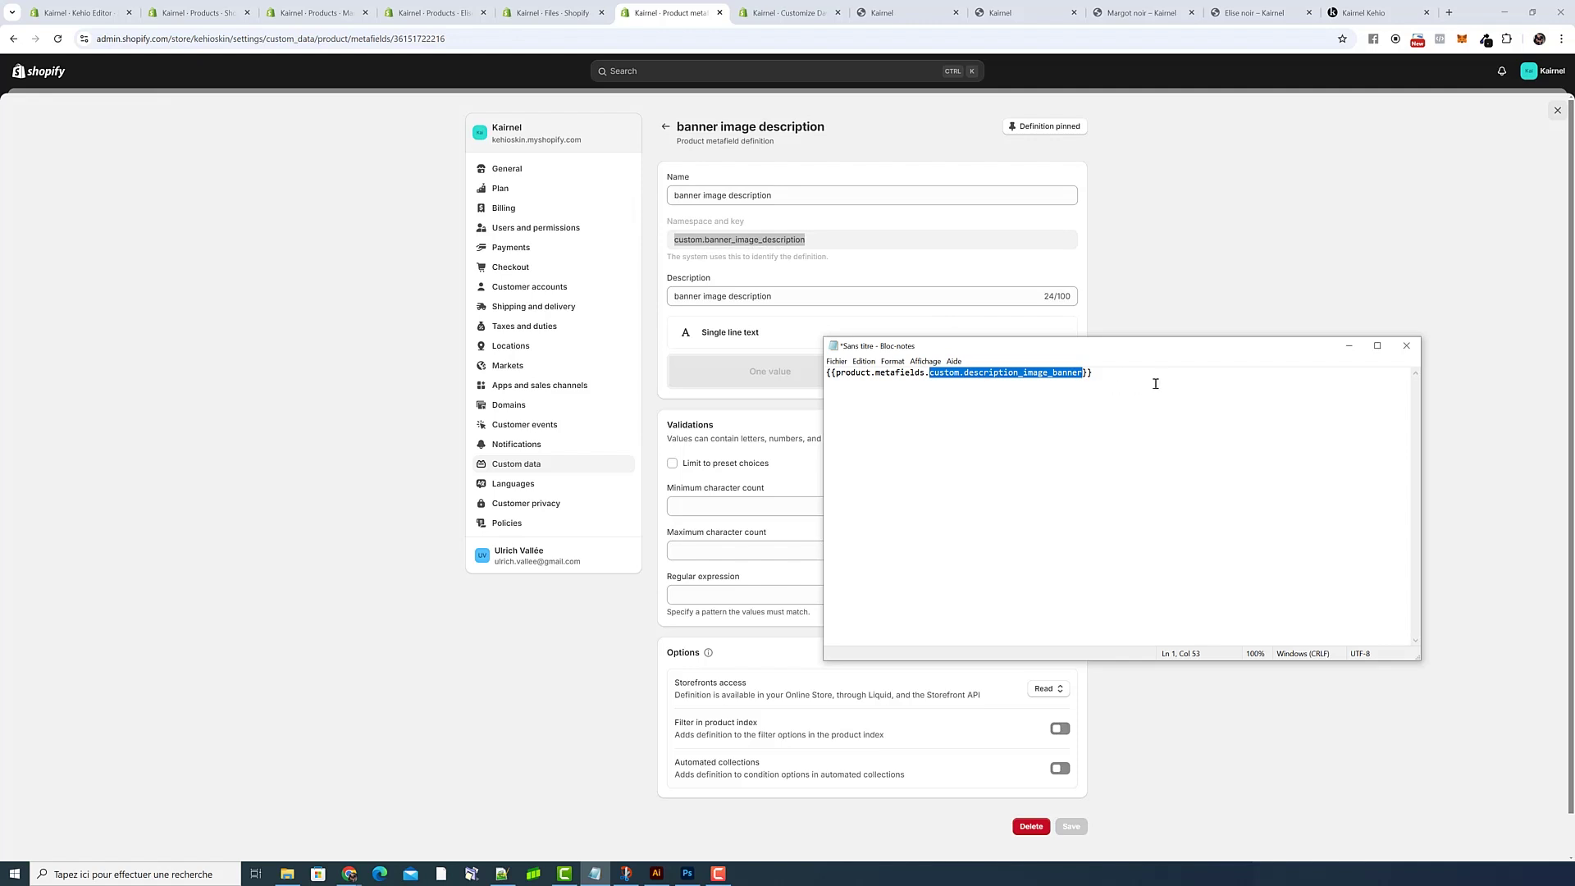
{"action": "key", "text": "ctrl+v"}
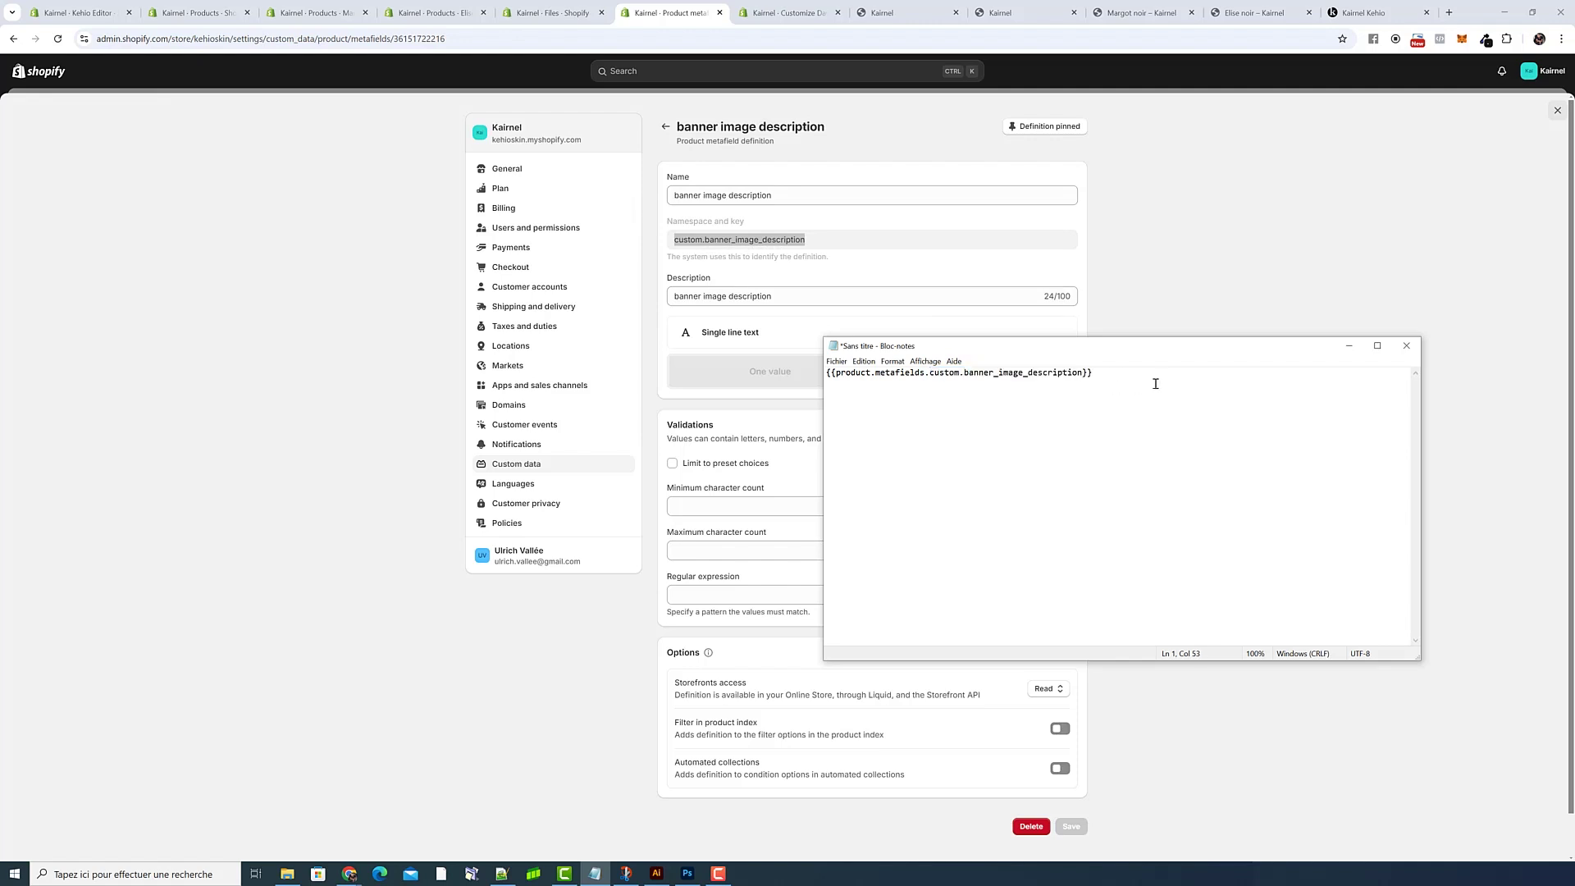
- Examine the structure of the Liquid expression in the note, from the product.metafields prefix to the metafield key
{"action": "left_click_drag", "start_coordinate": [925, 375], "coordinate": [827, 375]}
{"action": "left_click", "coordinate": [840, 376]}
{"action": "left_click_drag", "start_coordinate": [929, 375], "coordinate": [1083, 375]}
{"action": "left_click", "coordinate": [1116, 380]}
{"action": "key", "text": "ctrl+a"}
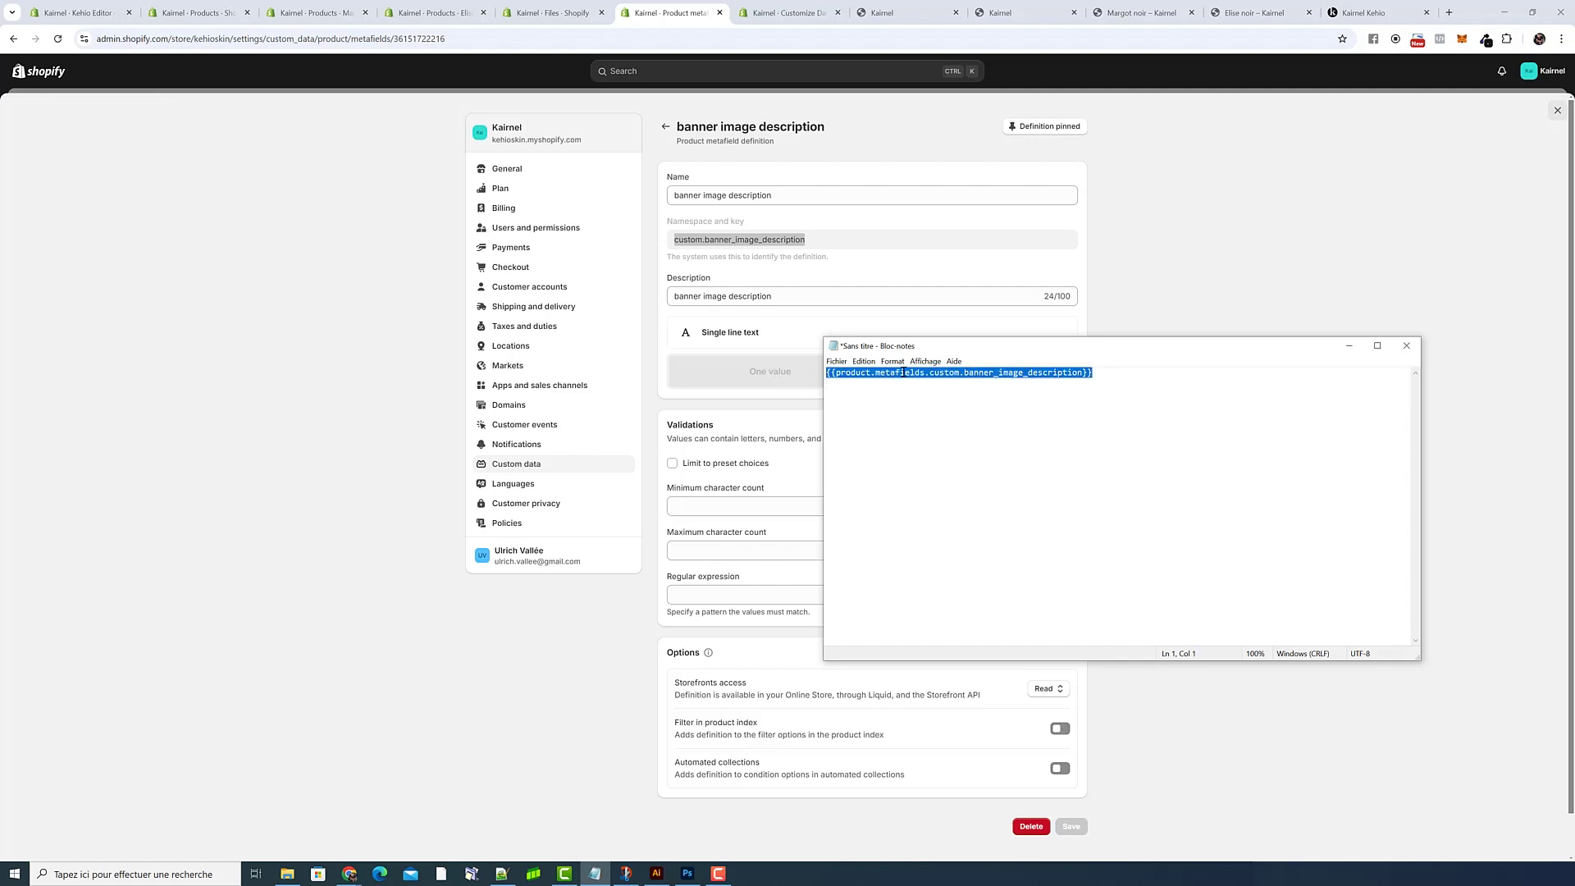
{"action": "left_click", "coordinate": [1086, 386]}
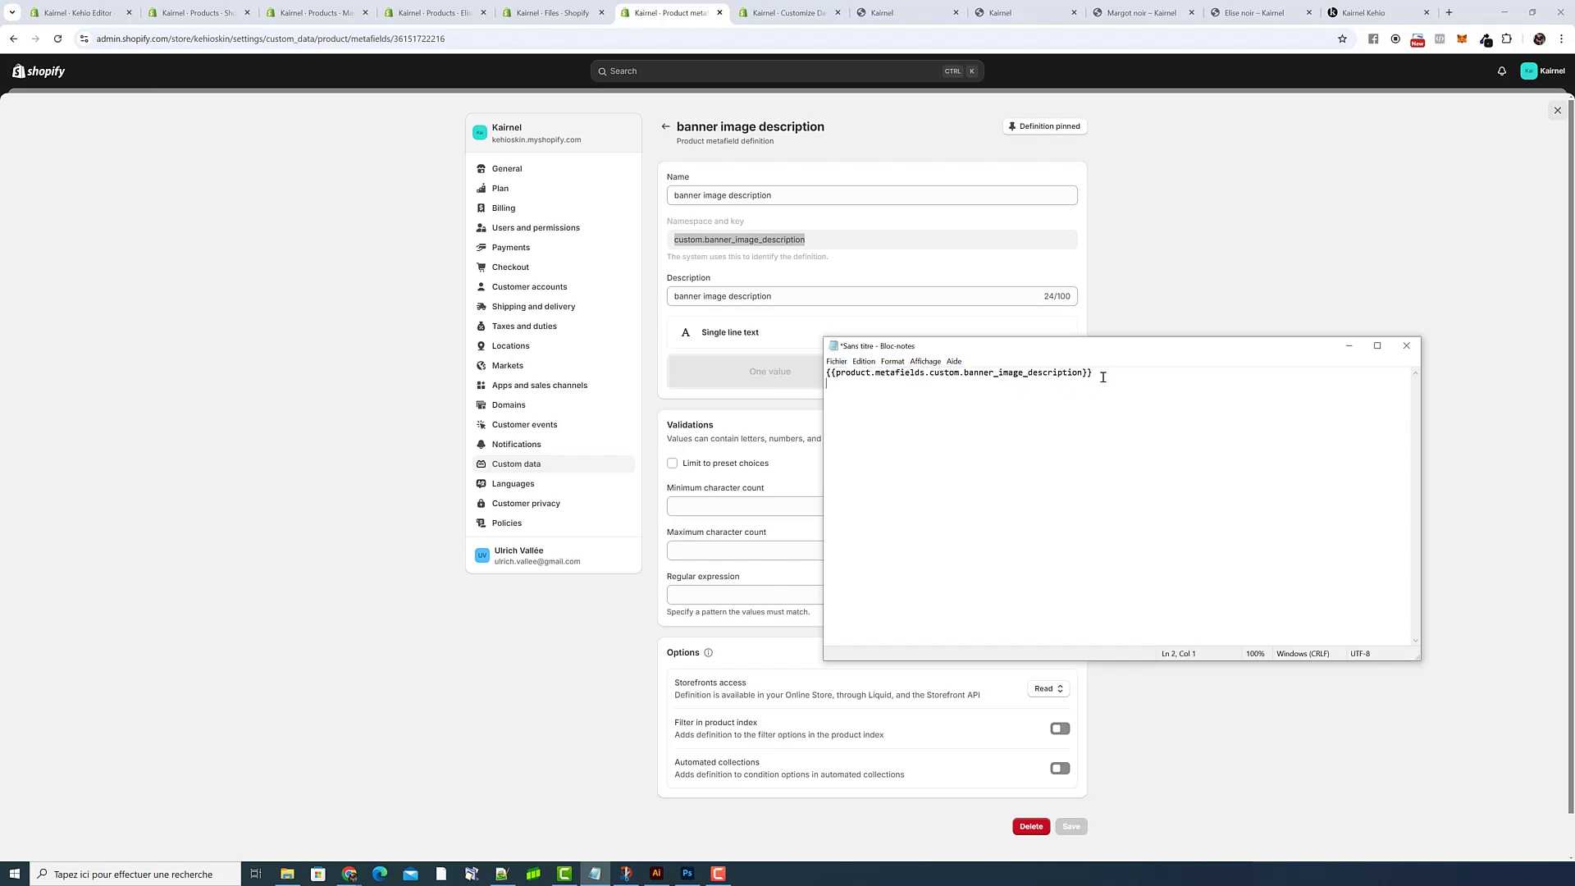
- Open the banner url metafield definition, copy its key custom.banner_url, and paste it below the expression in the Notepad note
{"action": "left_click", "coordinate": [666, 126]}
{"action": "left_click", "coordinate": [696, 207]}
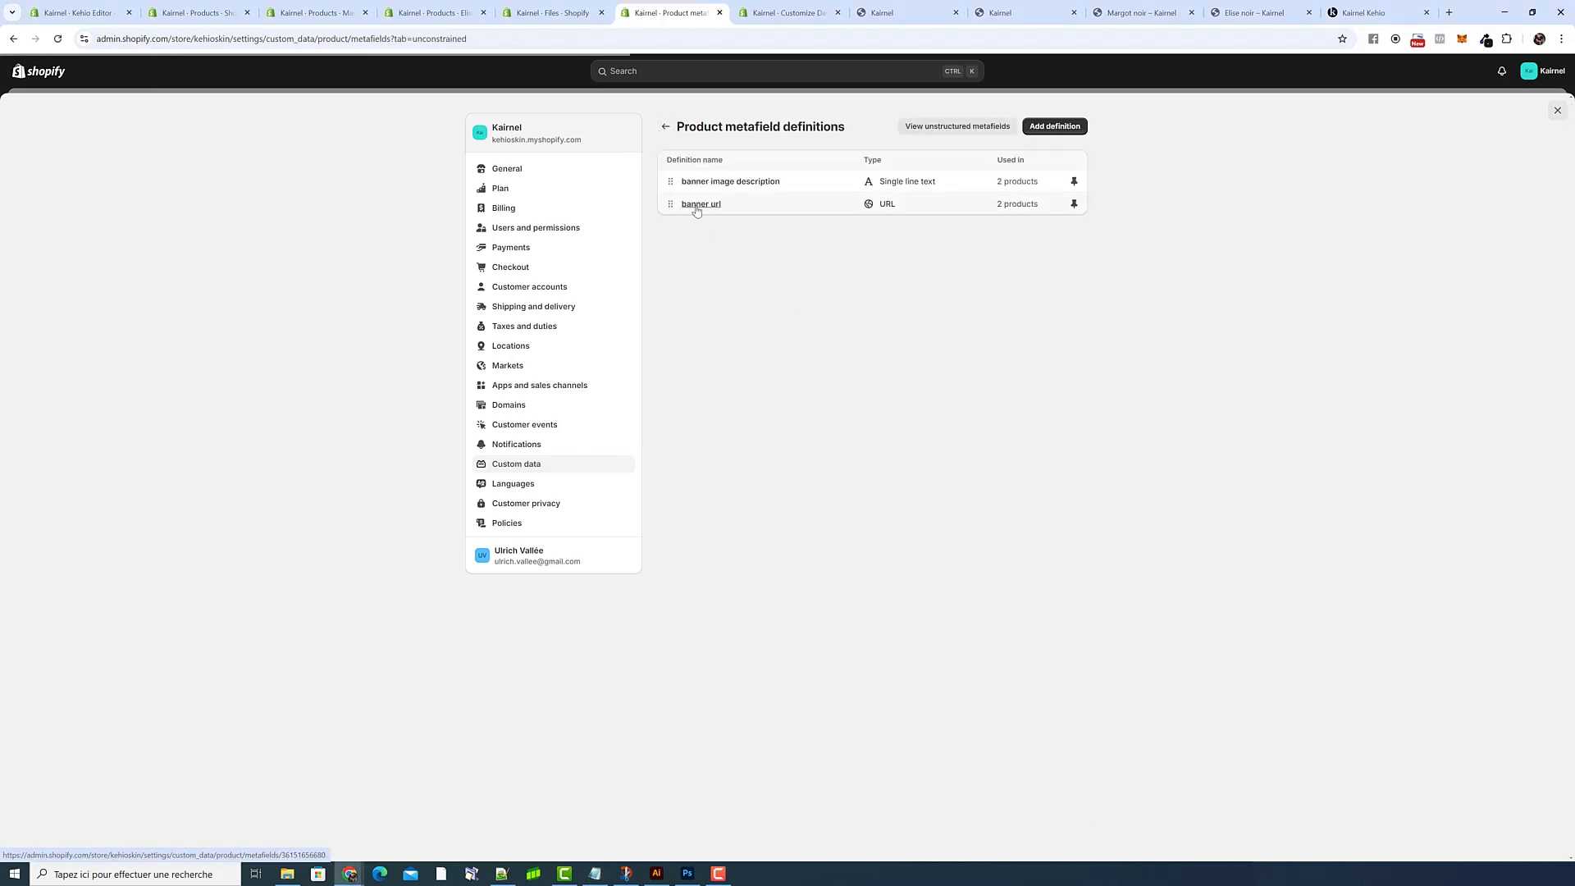
{"action": "triple_click", "coordinate": [740, 238]}
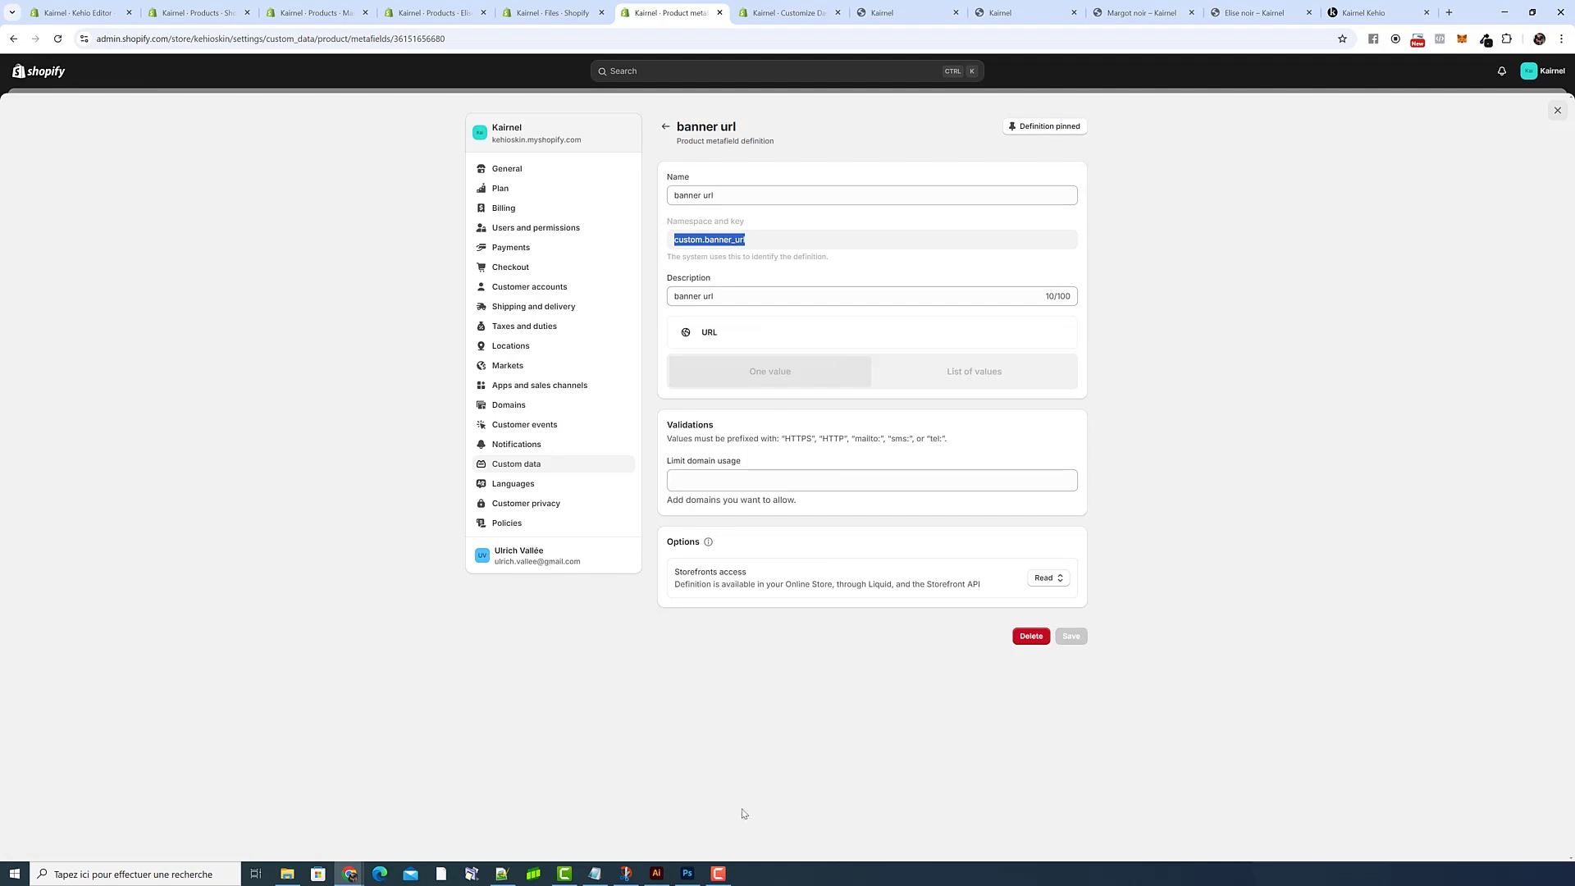
{"action": "left_click", "coordinate": [595, 873]}
{"action": "key", "text": "Return"}
{"action": "key", "text": "Return"}
{"action": "key", "text": "ctrl+v"}
- Duplicate the {{product.metafields.custom.banner_image_description}} expression onto the second line of the note
{"action": "left_click_drag", "start_coordinate": [1104, 375], "coordinate": [806, 369]}
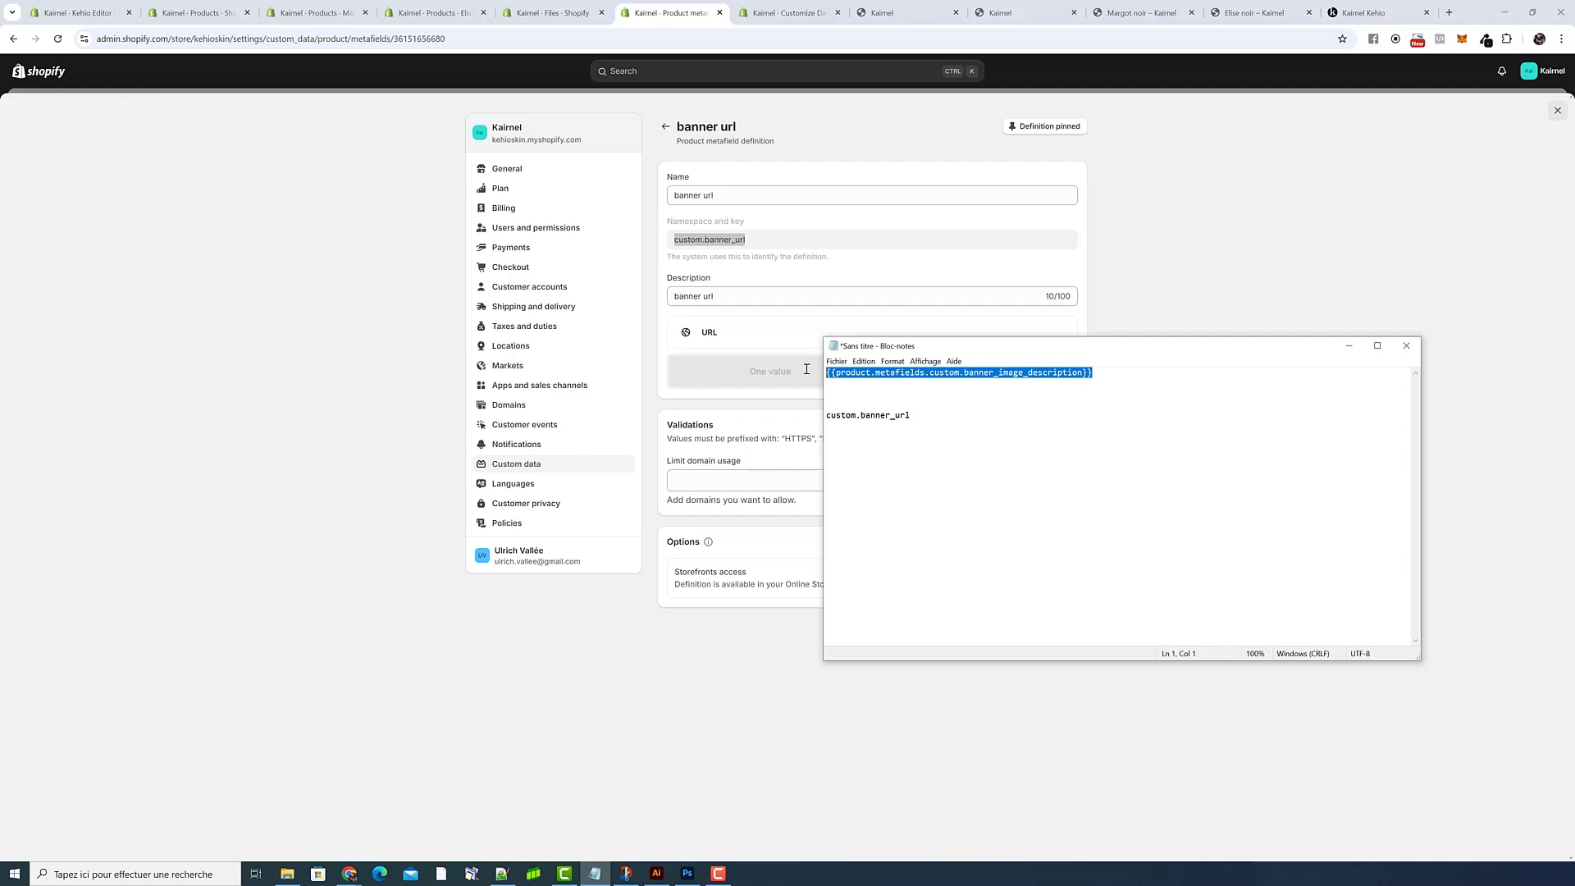
{"action": "key", "text": "ctrl+c"}
{"action": "left_click", "coordinate": [862, 381]}
{"action": "key", "text": "ctrl+v"}
- Move custom.banner_url into the second expression in place of its key, making it {{product.metafields.custom.banner_url}}
{"action": "left_click_drag", "start_coordinate": [912, 415], "coordinate": [824, 416]}
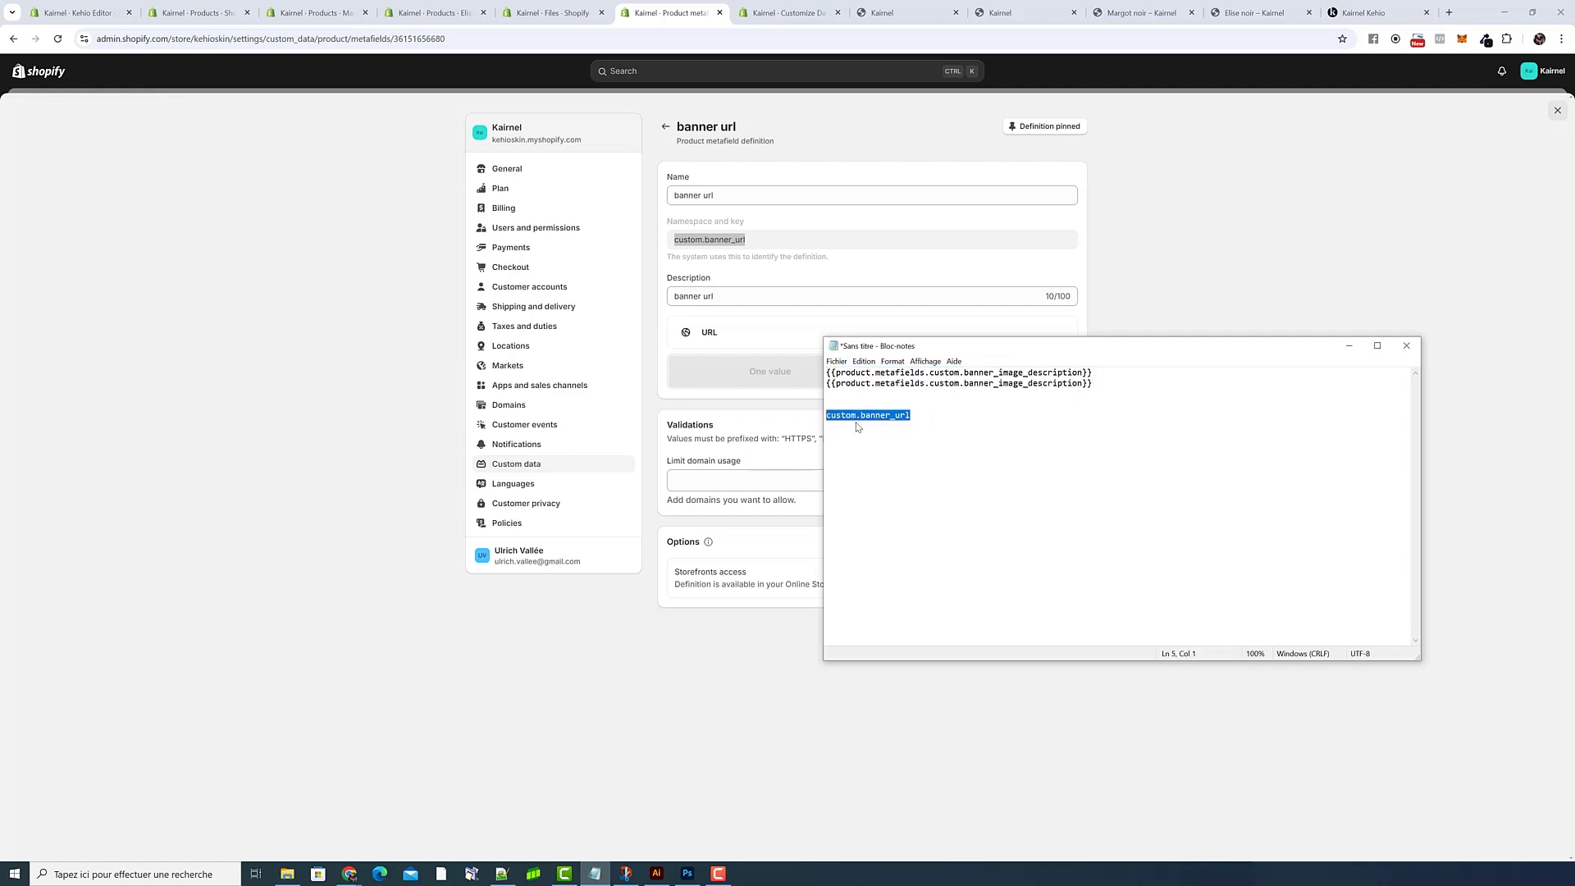
{"action": "right_click", "coordinate": [857, 426]}
{"action": "left_click", "coordinate": [874, 436]}
{"action": "left_click_drag", "start_coordinate": [1084, 381], "coordinate": [932, 384]}
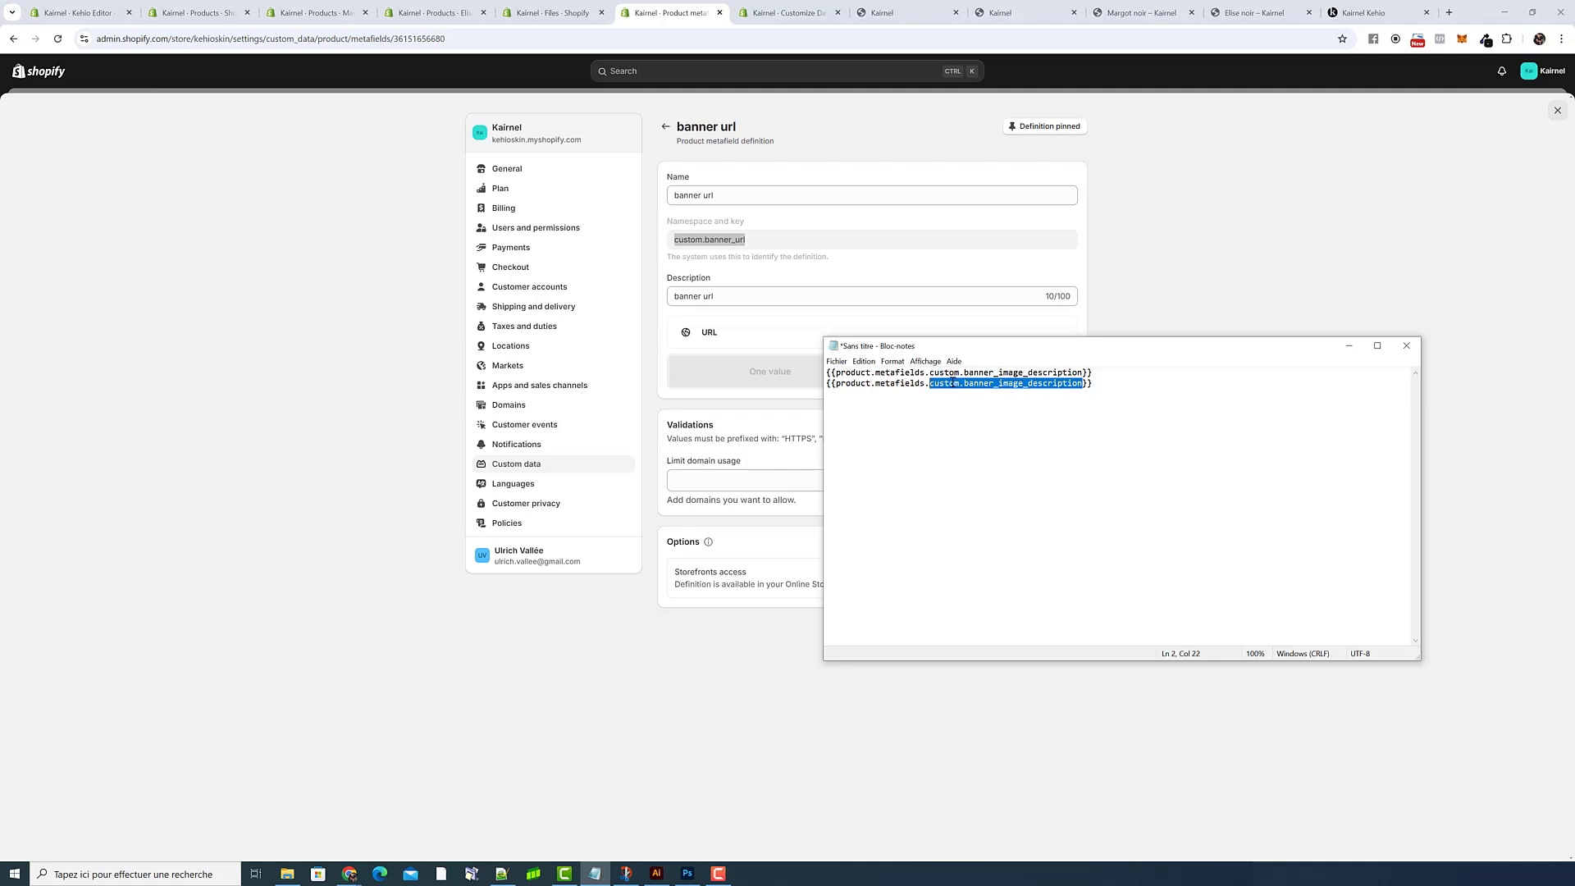
{"action": "left_click", "coordinate": [952, 384]}
{"action": "left_click_drag", "start_coordinate": [1082, 383], "coordinate": [964, 384]}
{"action": "key", "text": "ctrl+v"}
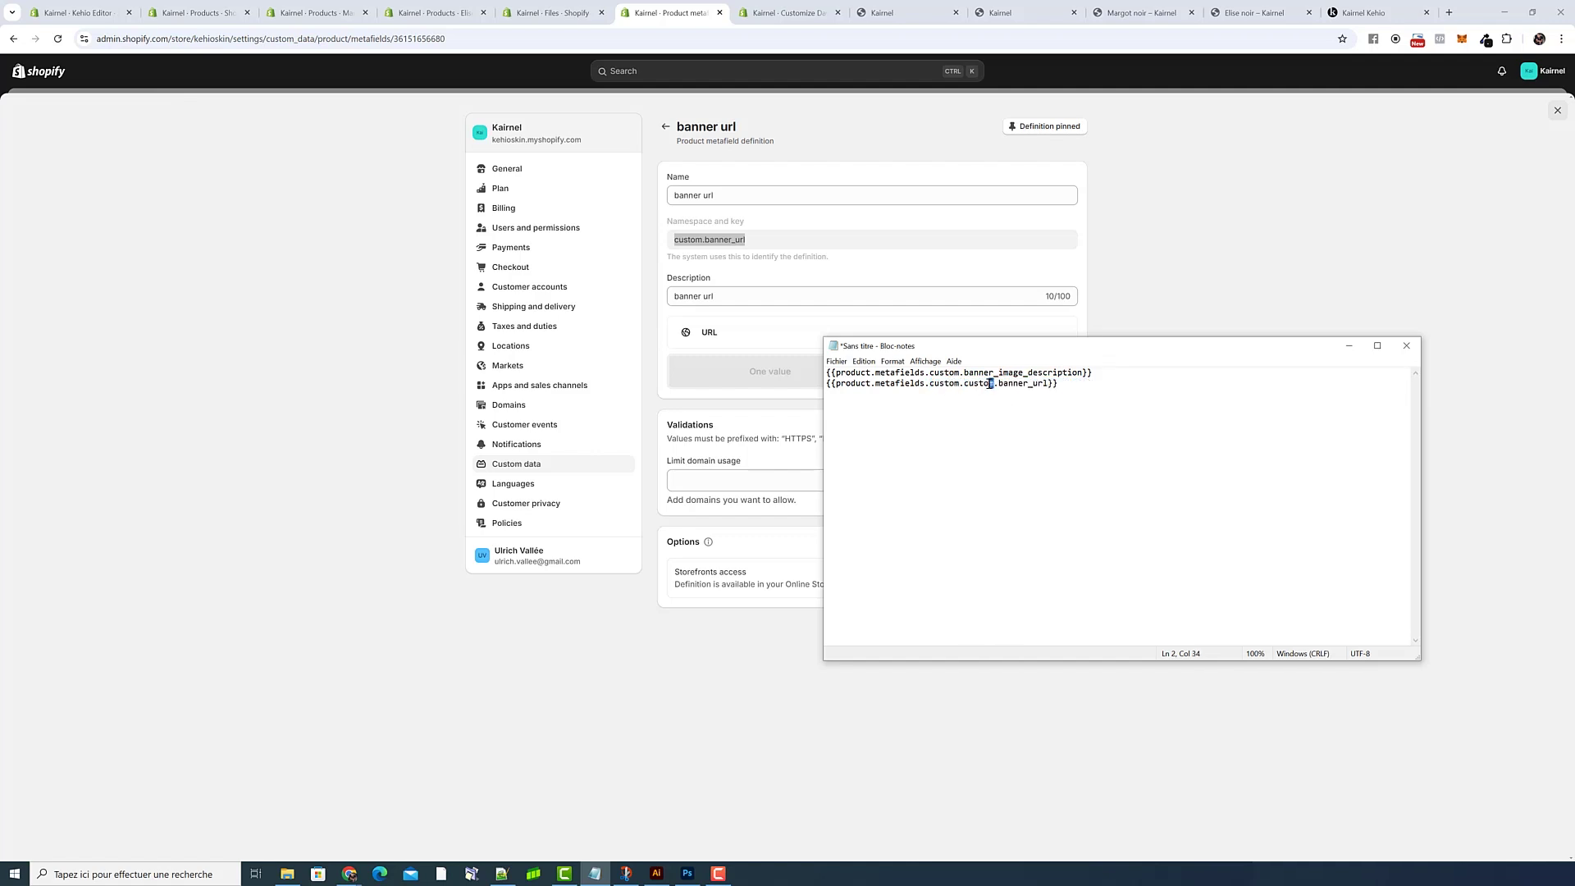
{"action": "left_click_drag", "start_coordinate": [1050, 383], "coordinate": [930, 384]}
{"action": "key", "text": "ctrl+v"}
- Copy {{product.metafields.custom.banner_url}} from the note and set it as Content 2's image url in Kehio Editor
{"action": "left_click_drag", "start_coordinate": [1079, 384], "coordinate": [828, 384]}
{"action": "right_click", "coordinate": [839, 385]}
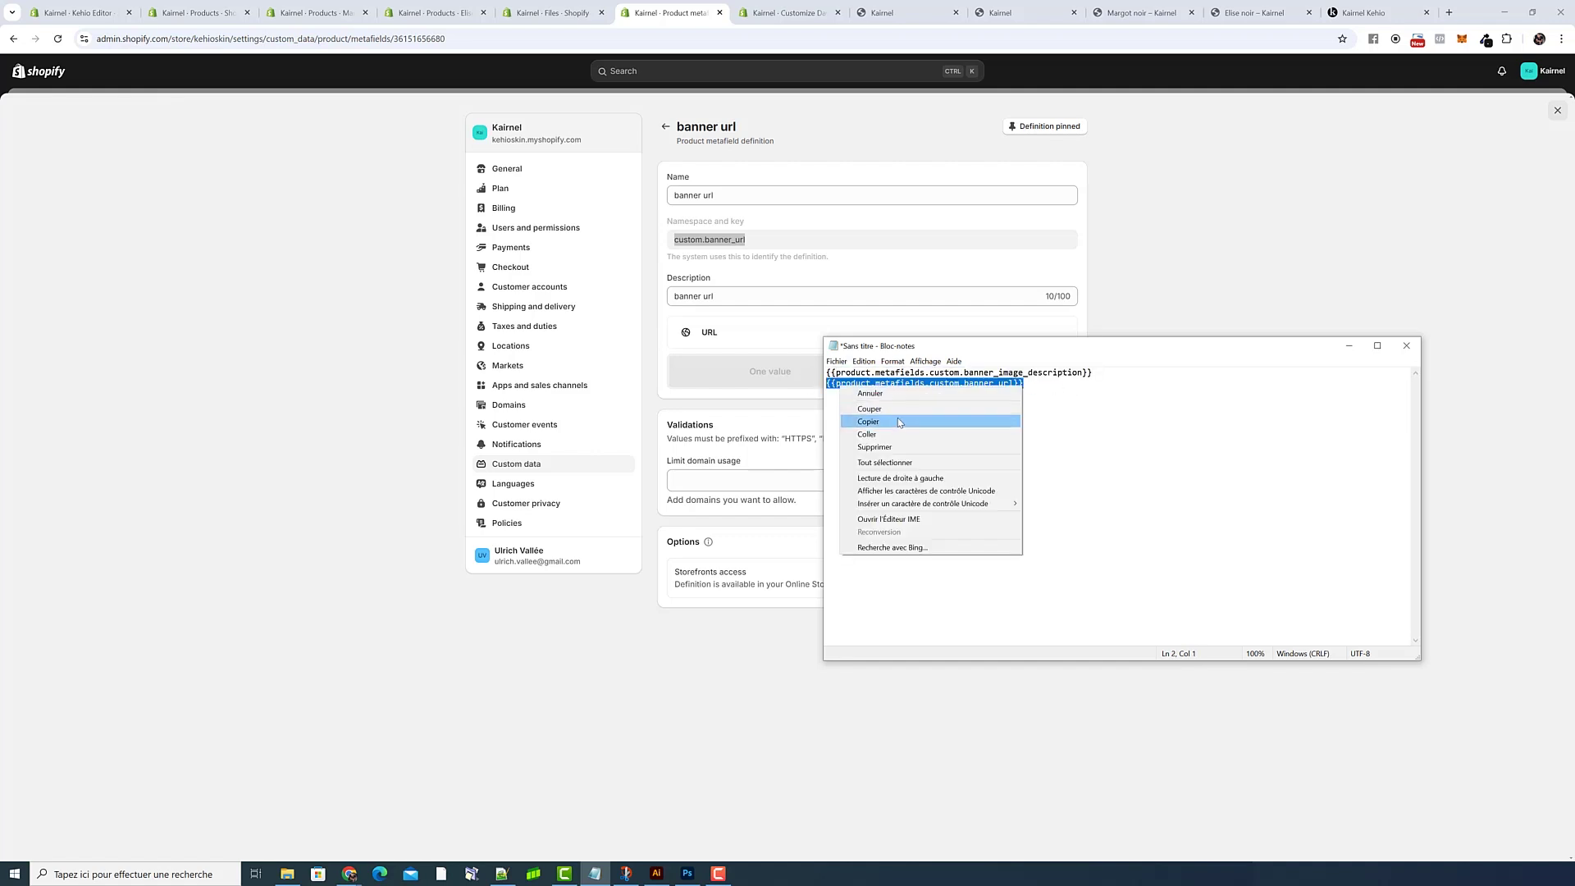
{"action": "left_click", "coordinate": [899, 422]}
{"action": "left_click", "coordinate": [110, 19]}
{"action": "double_click", "coordinate": [1475, 381]}
{"action": "key", "text": "ctrl+a"}
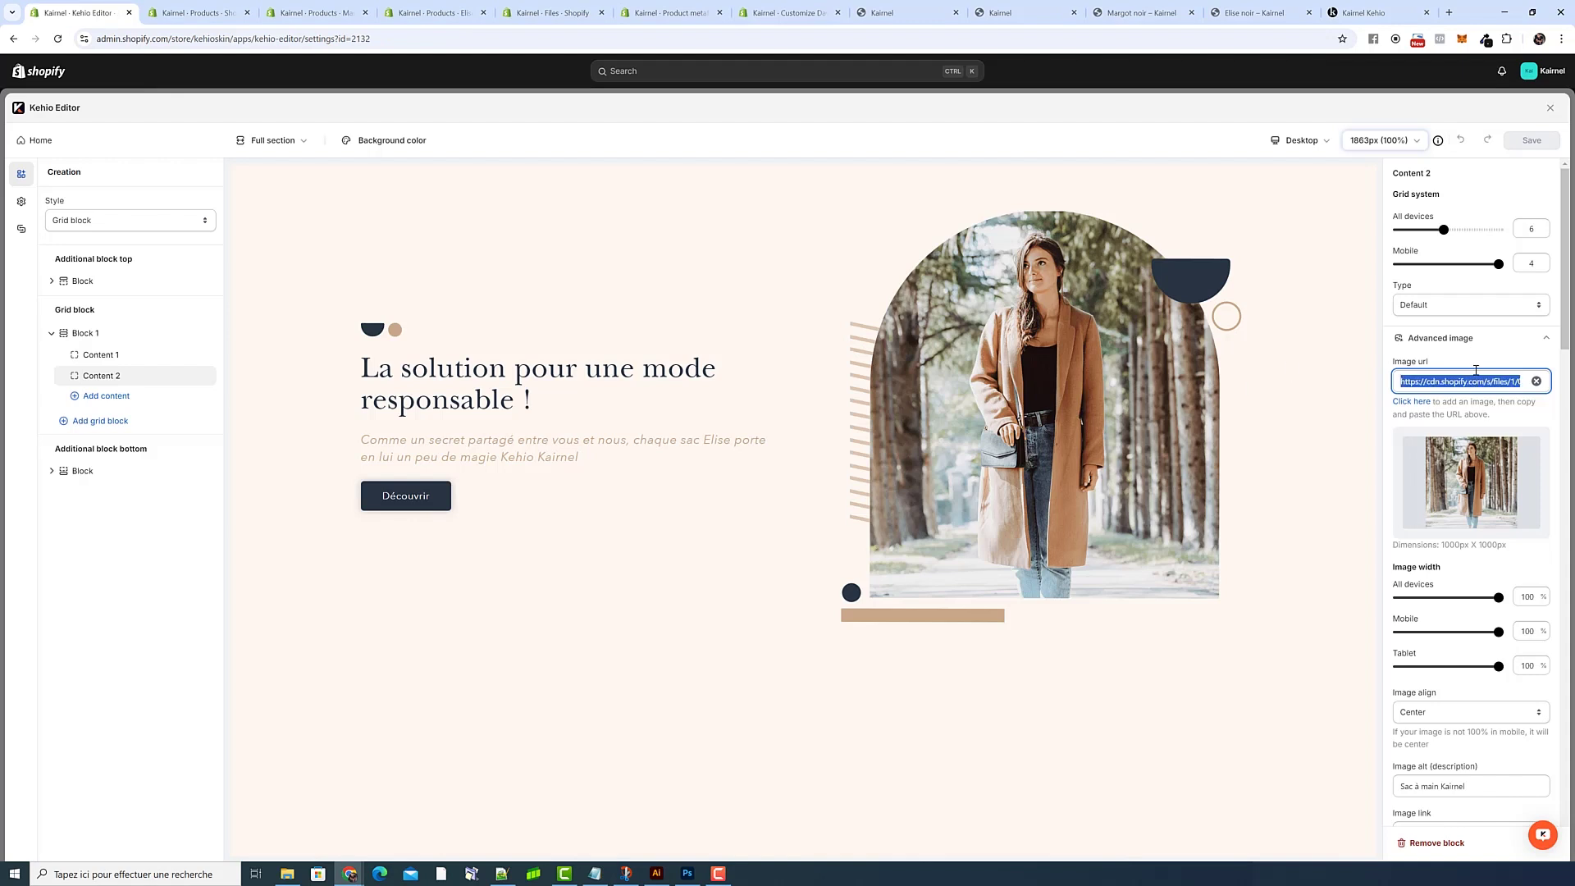
{"action": "key", "text": "ctrl+v"}
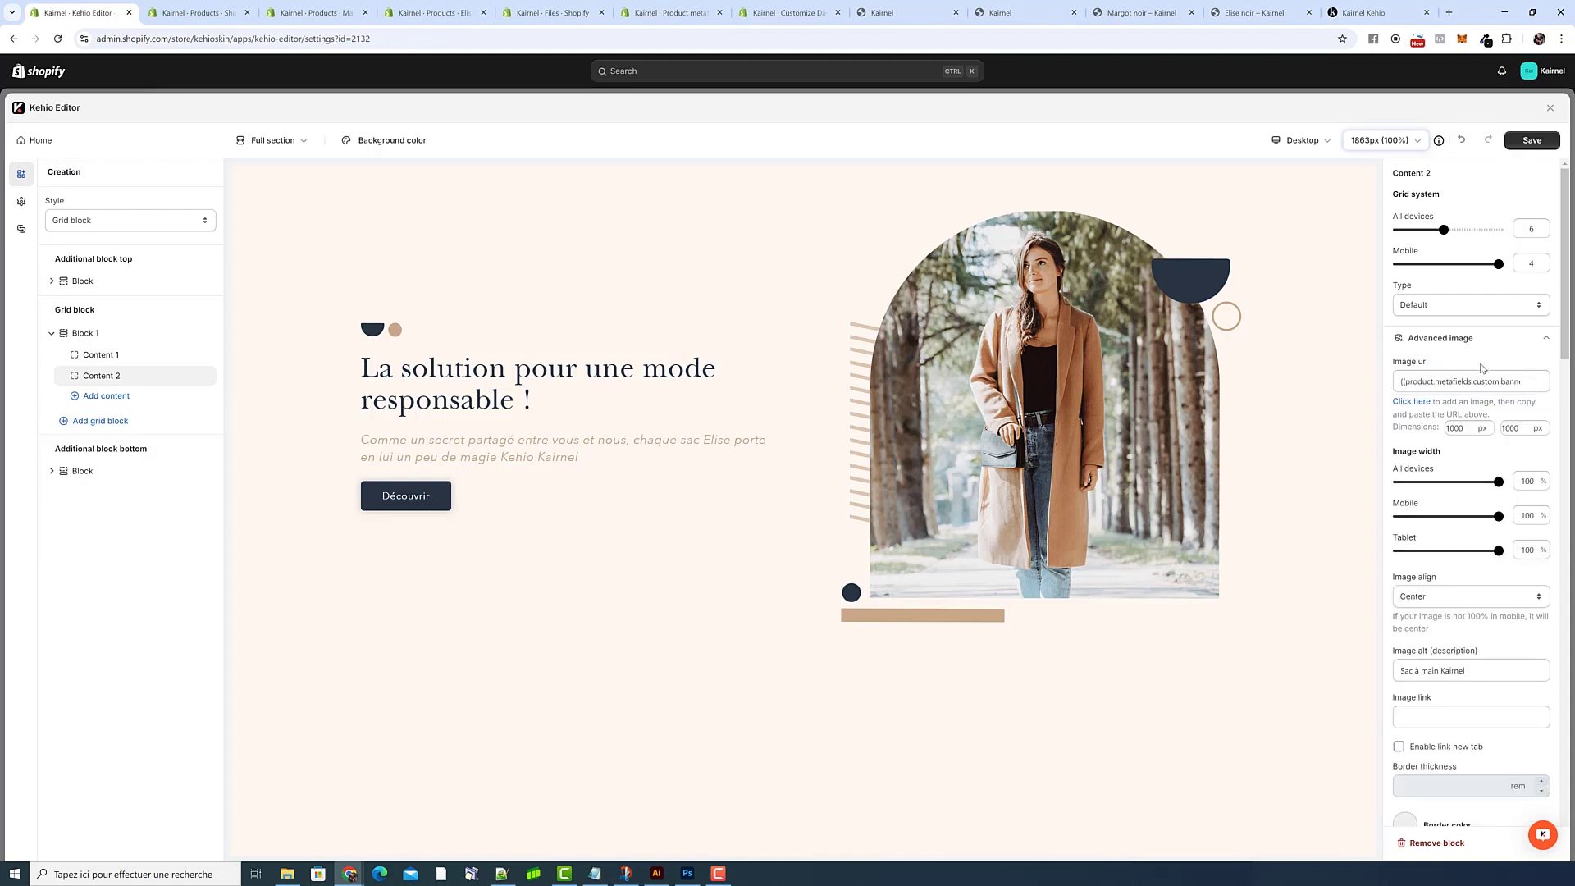
- Check which products the Crea_1_Banner creation is assigned to, and return to the Content 2 settings
{"action": "left_click", "coordinate": [22, 229]}
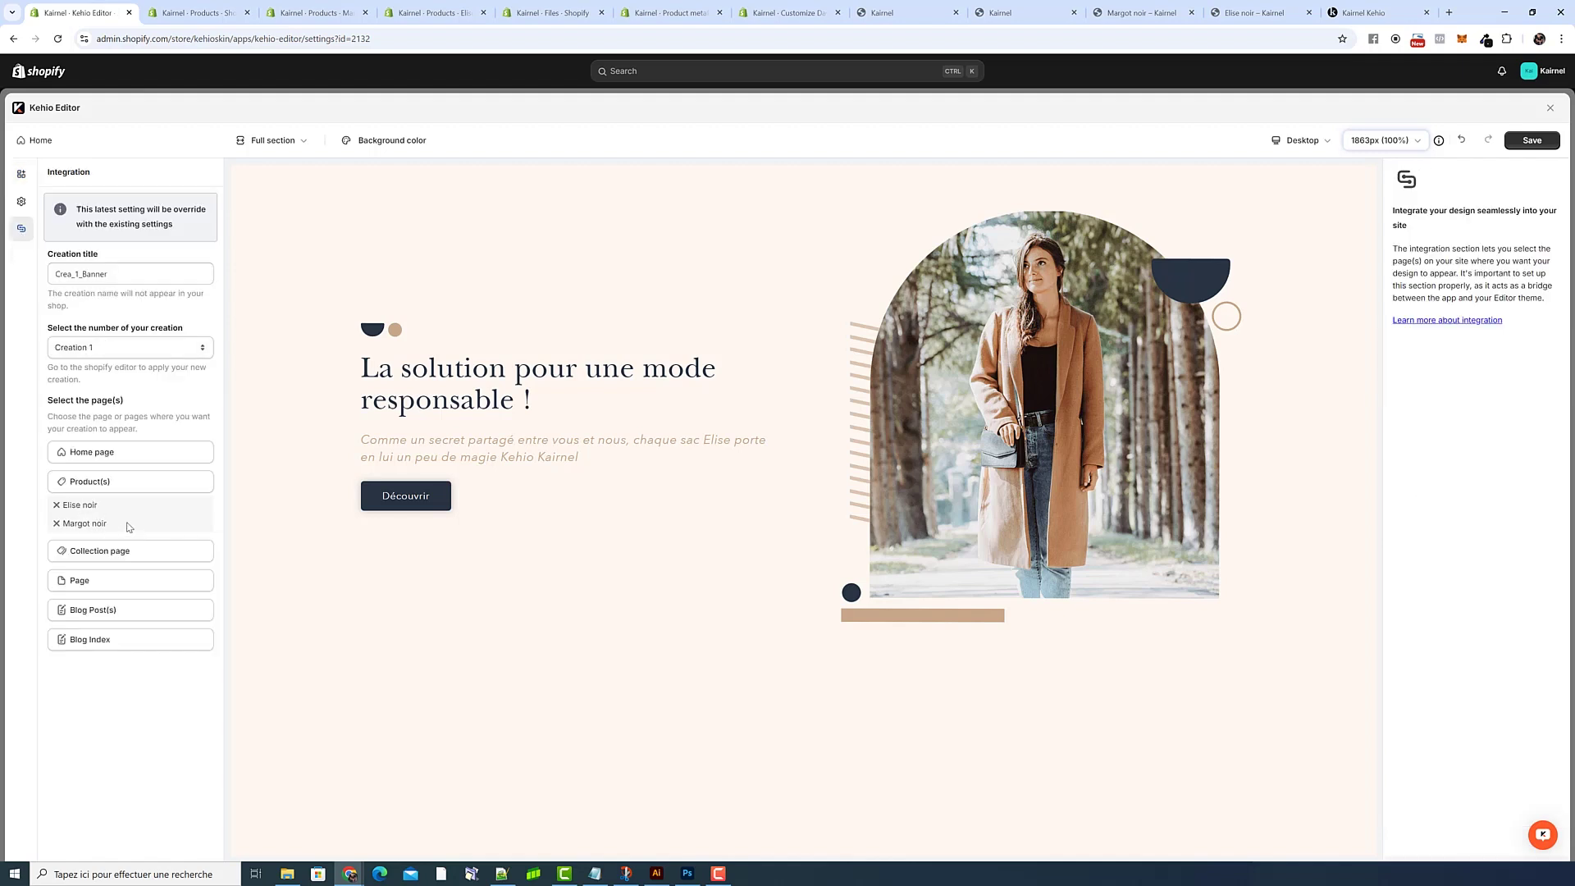
{"action": "left_click", "coordinate": [21, 174]}
{"action": "left_click", "coordinate": [107, 374]}
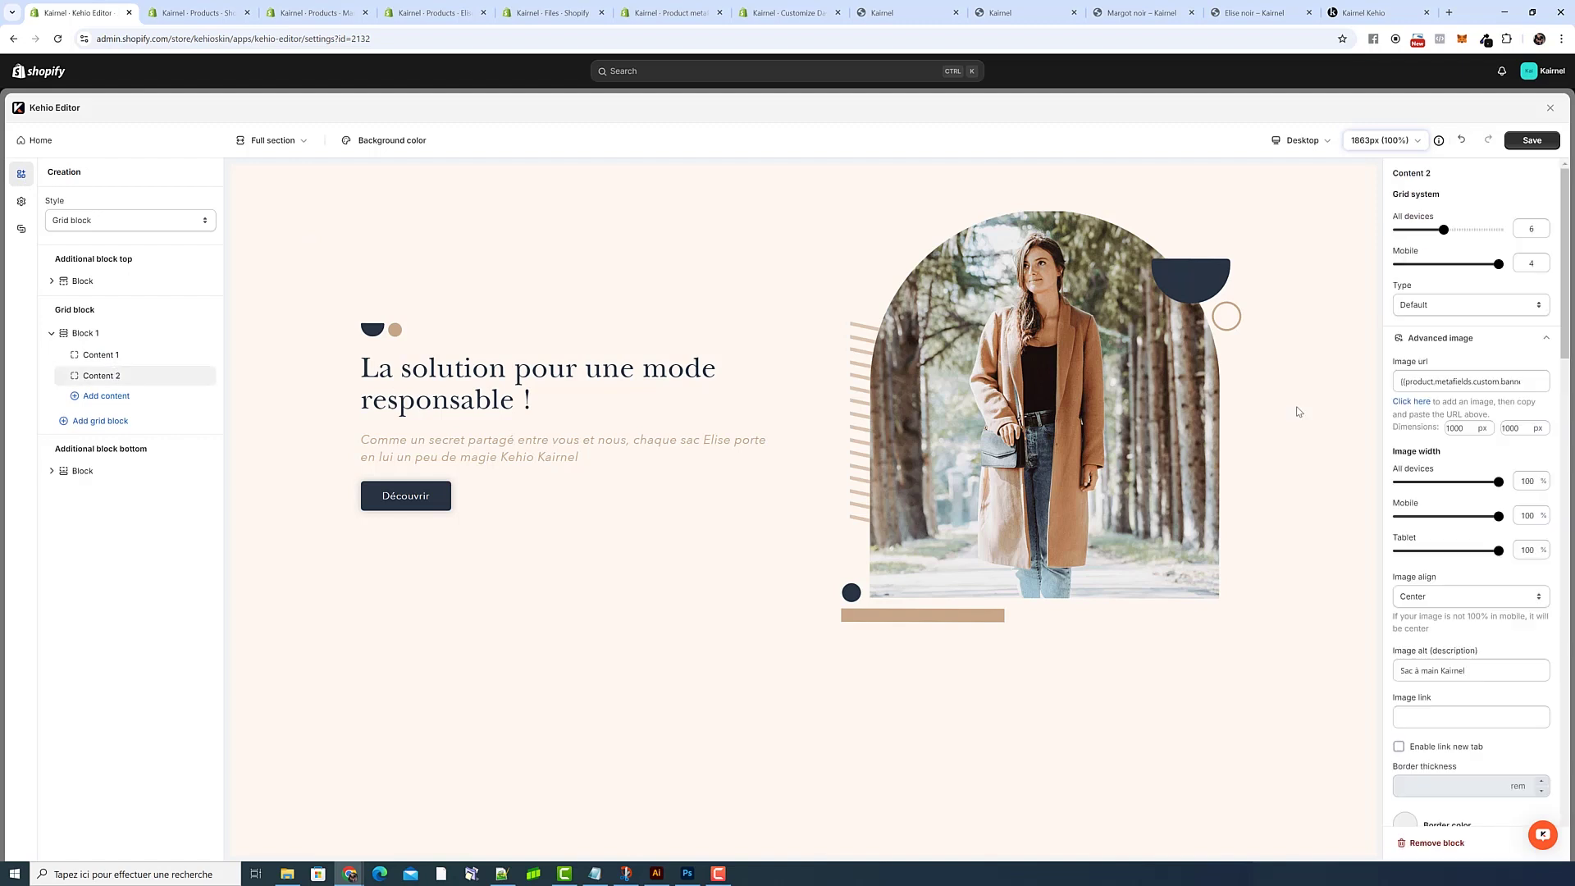
- Copy the {{product.metafields.custom.banner_image_description}} expression from the Notepad note for Content 2's image alt description
{"action": "scroll", "coordinate": [1480, 454], "scroll_direction": "down", "scroll_amount": 3}
{"action": "scroll", "coordinate": [1481, 454], "scroll_direction": "down", "scroll_amount": 1}
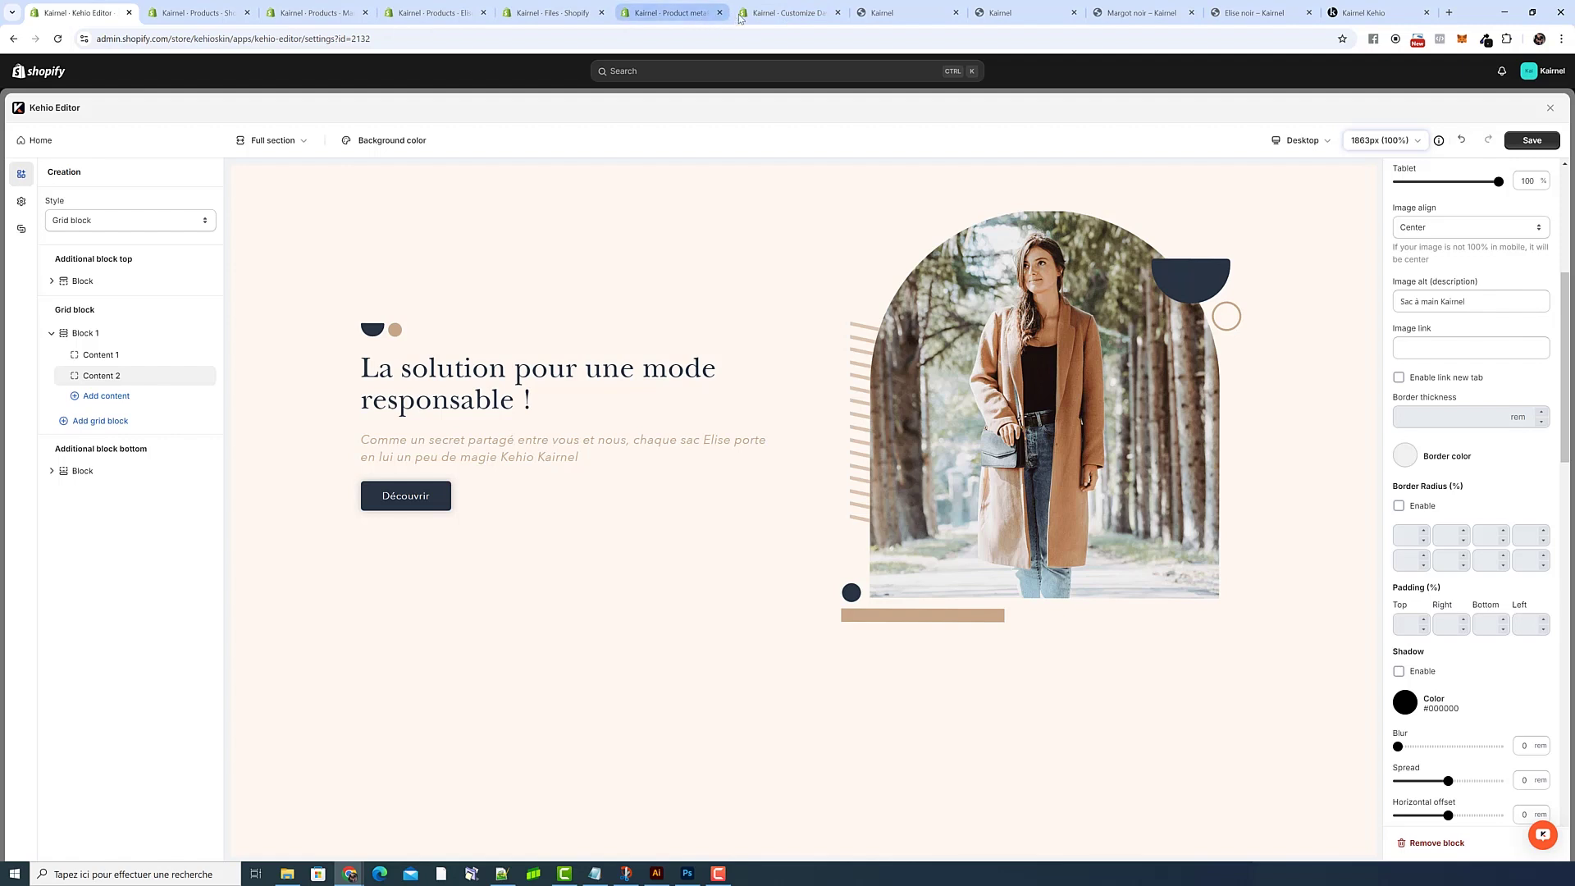
{"action": "left_click", "coordinate": [595, 873]}
{"action": "left_click_drag", "start_coordinate": [1094, 375], "coordinate": [827, 373]}
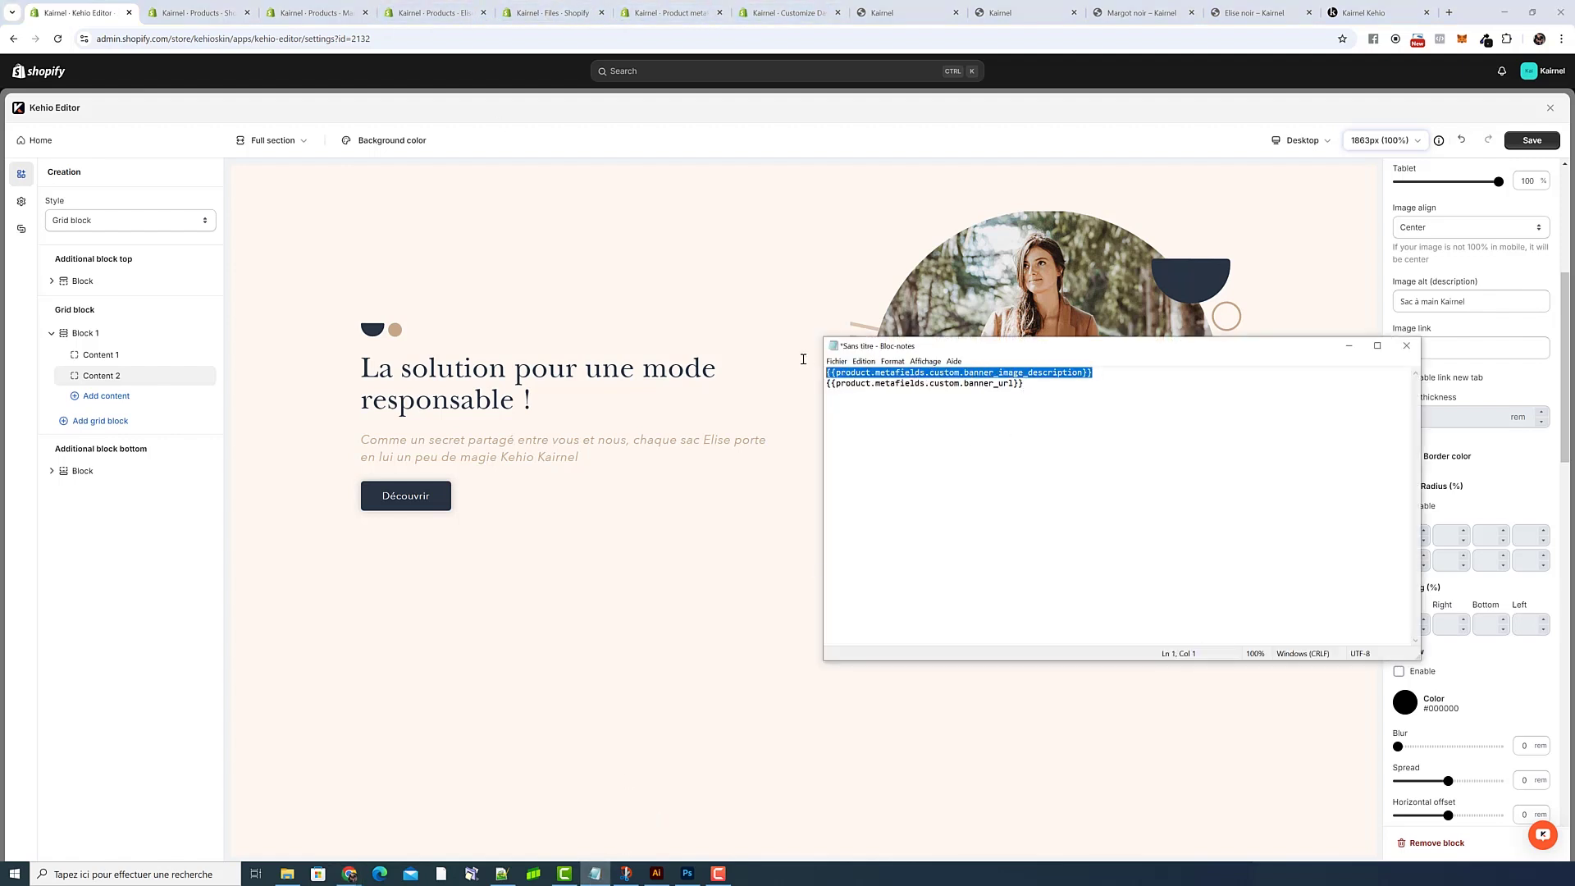
{"action": "right_click", "coordinate": [875, 376]}
{"action": "left_click", "coordinate": [931, 412]}
- Replace Content 2's image alt description with the copied {{product.metafields.custom.banner_image_description}} expression and save the creation
{"action": "left_click", "coordinate": [1452, 517]}
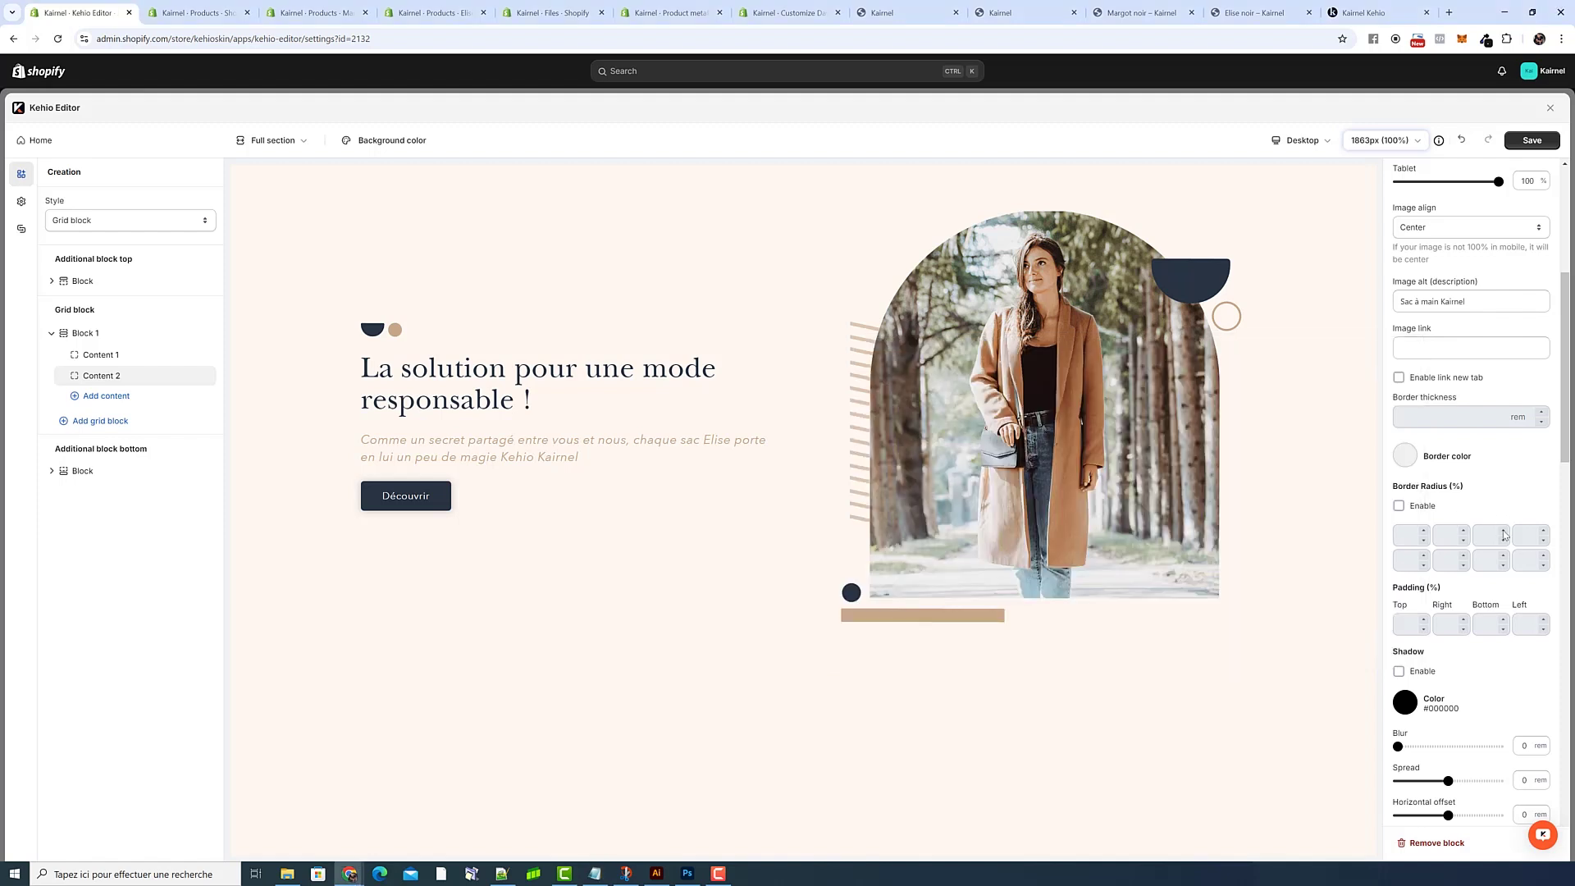
{"action": "scroll", "coordinate": [1466, 653], "scroll_direction": "down", "scroll_amount": 5}
{"action": "left_click", "coordinate": [1468, 609]}
{"action": "scroll", "coordinate": [1456, 508], "scroll_direction": "up", "scroll_amount": 6}
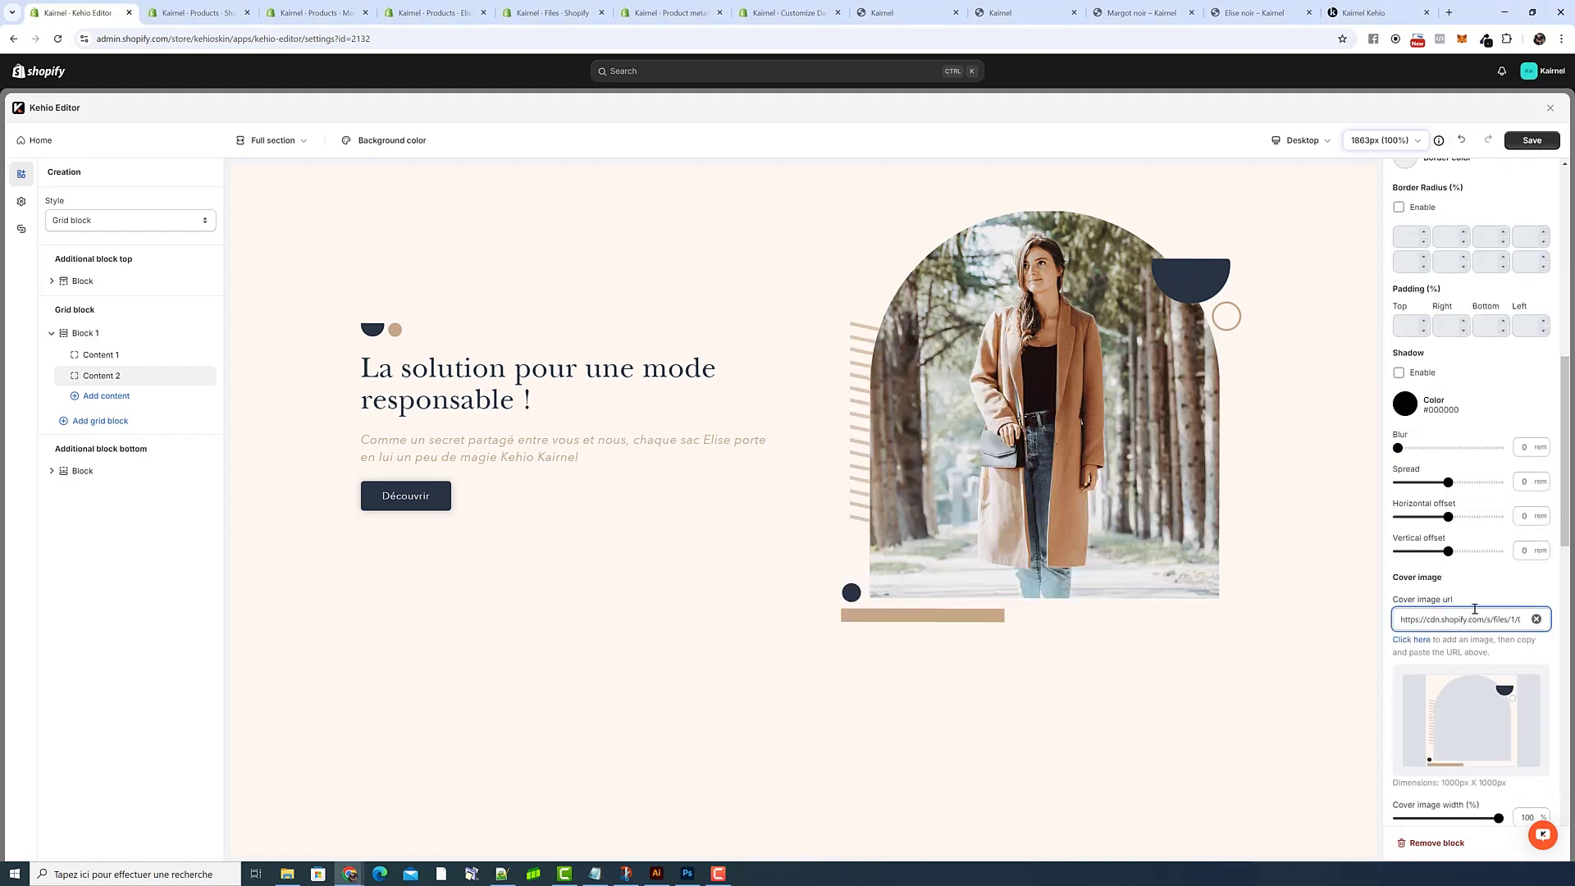
{"action": "triple_click", "coordinate": [1462, 485]}
{"action": "key", "text": "ctrl+v"}
{"action": "left_click", "coordinate": [1529, 142]}
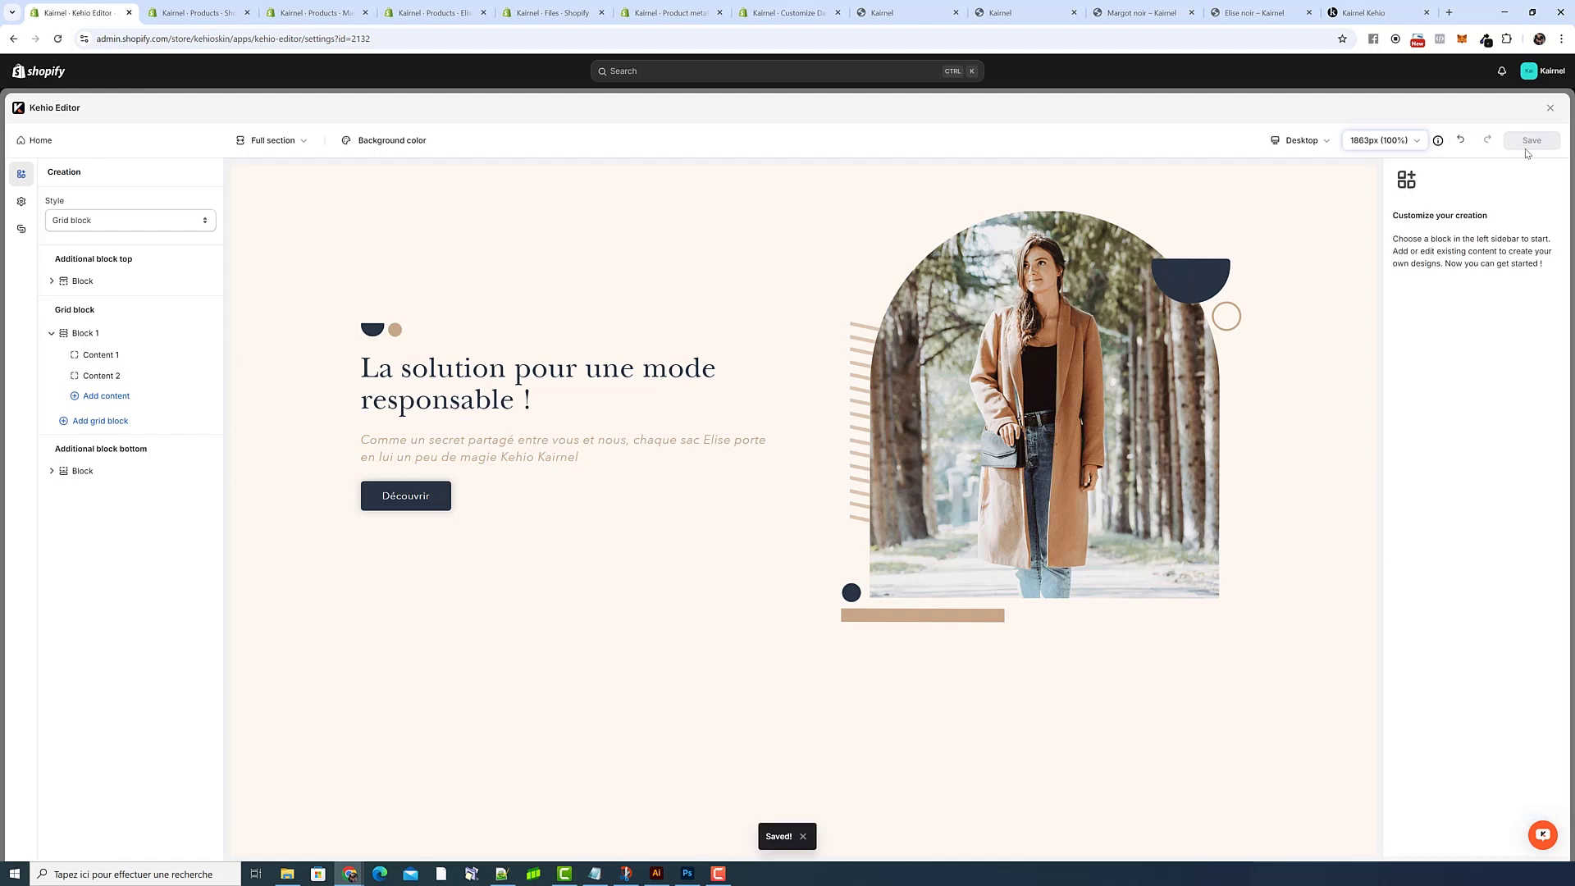
- Reload the Margot noir and Elise noir storefront product pages to check each product's banner image
{"action": "left_click", "coordinate": [1131, 17]}
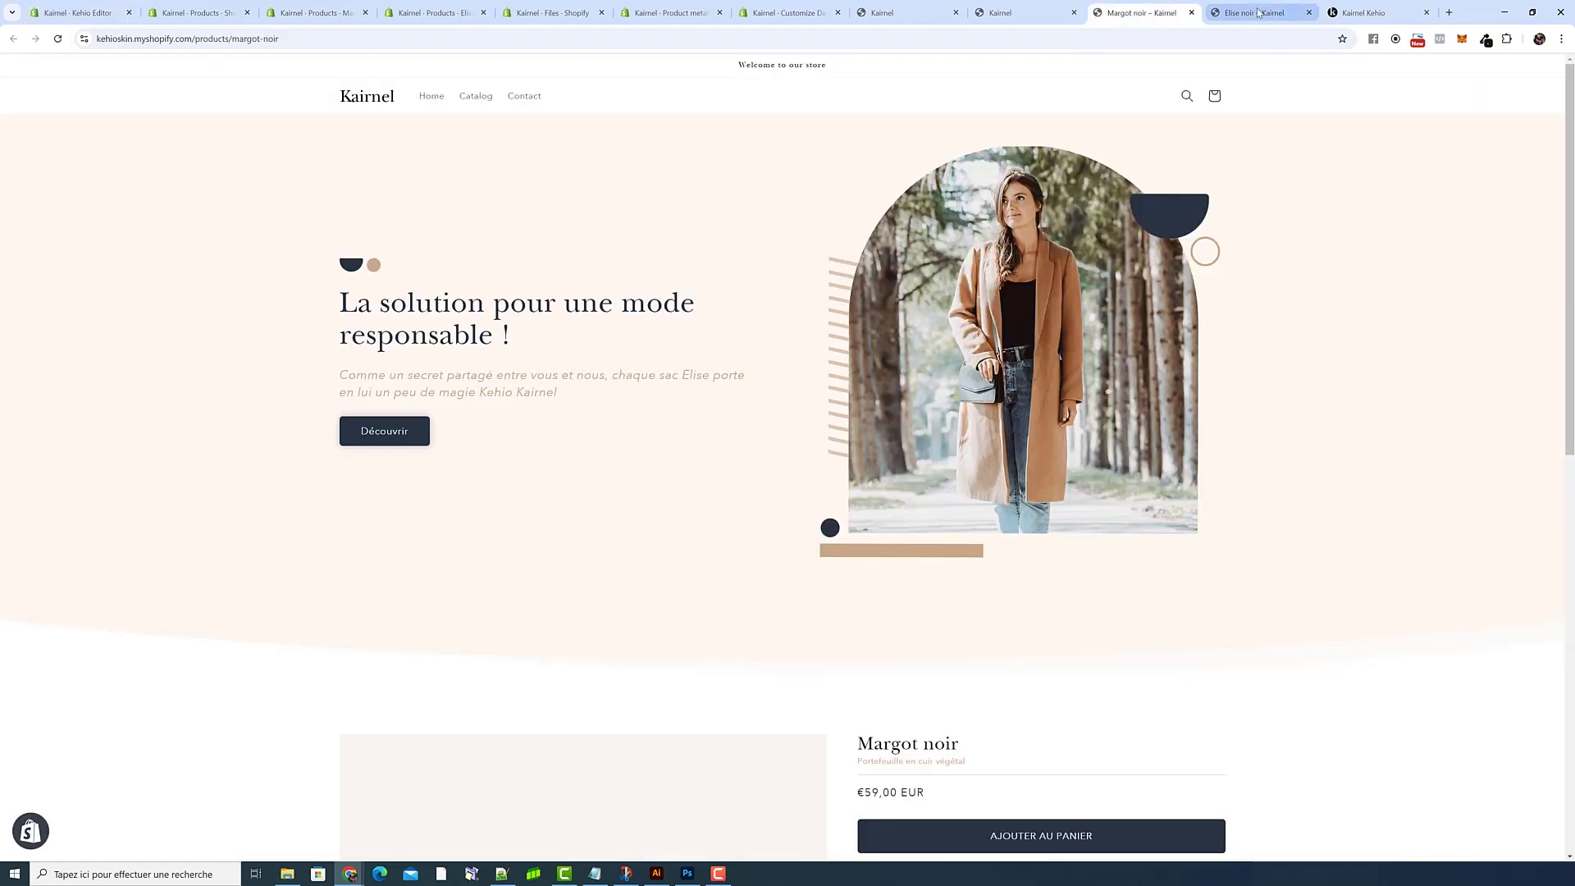
{"action": "left_click", "coordinate": [62, 40]}
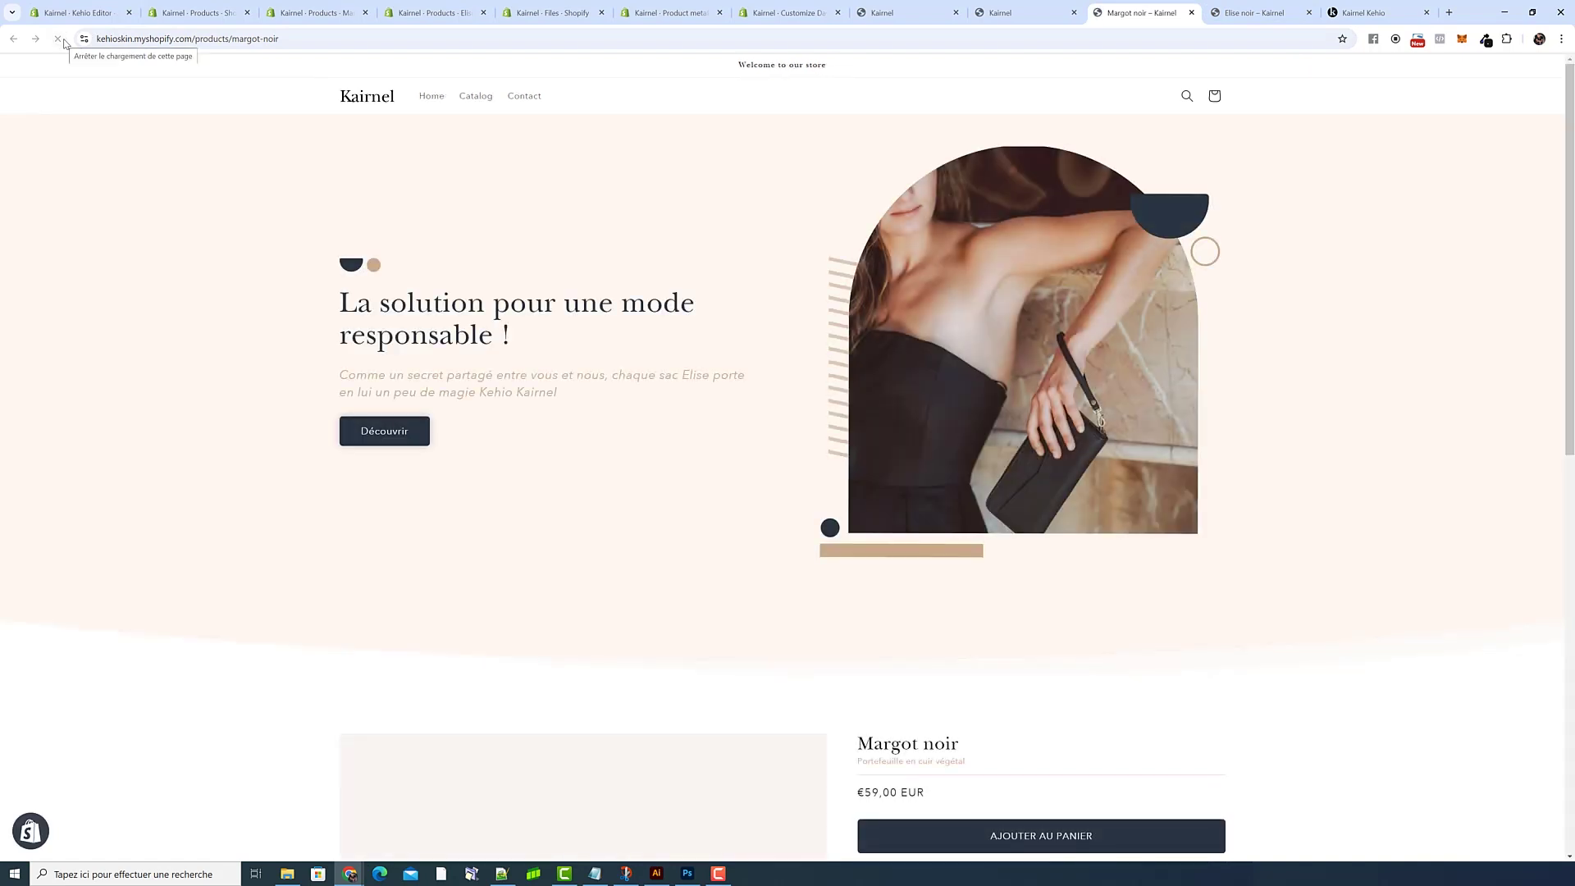
{"action": "key", "text": "ctrl+Tab"}
{"action": "left_click", "coordinate": [57, 38]}
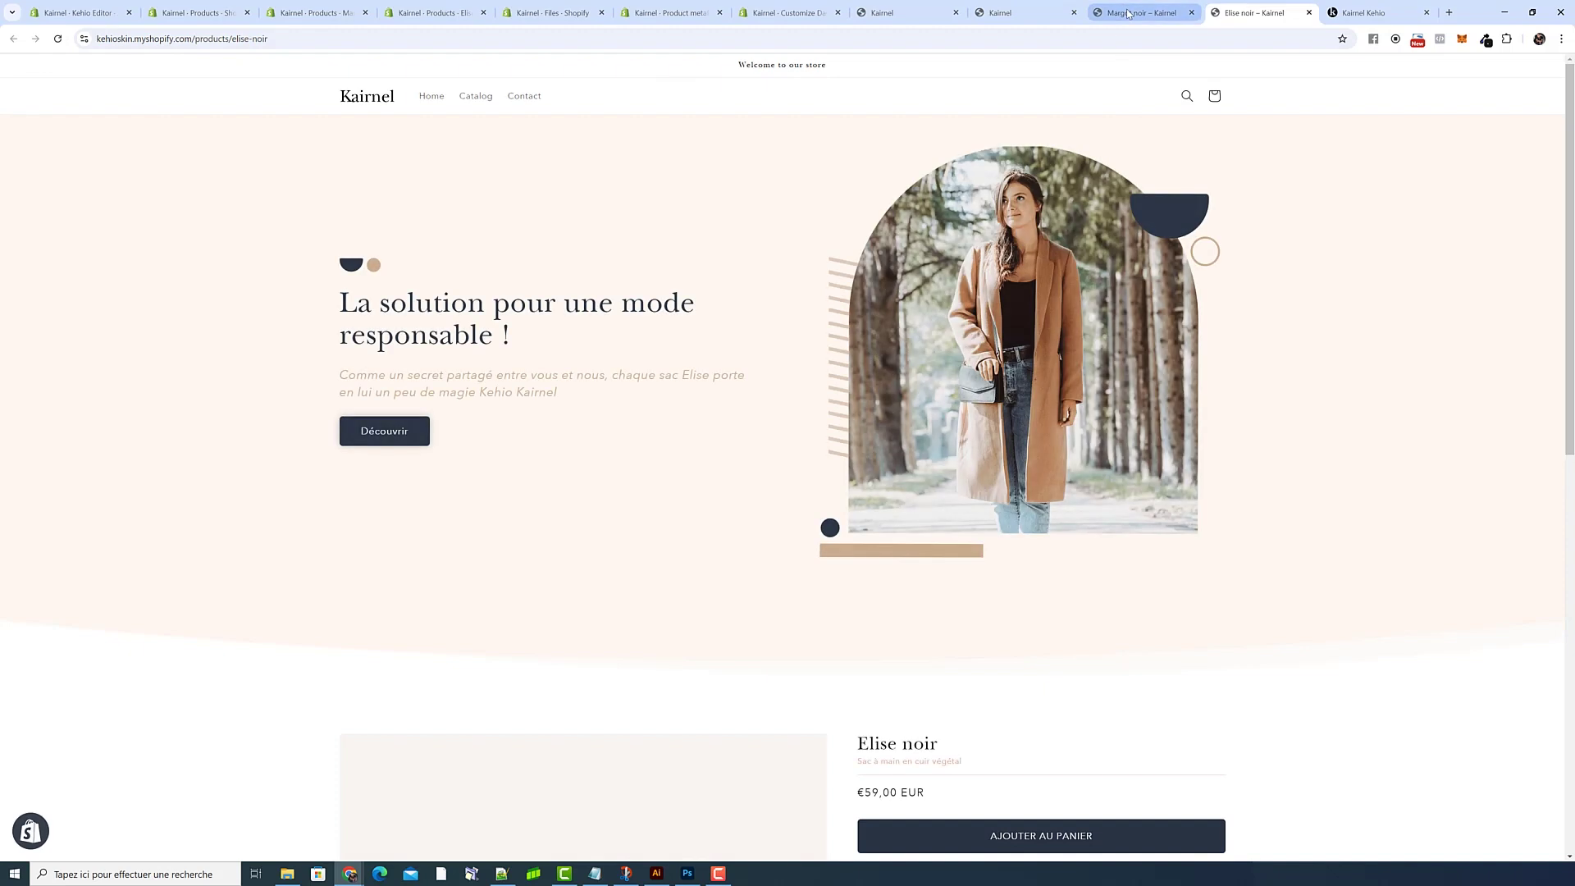
- Inspect the banner image's HTML on the Margot noir page to check its alt text
{"action": "key", "text": "ctrl+shift+Tab"}
{"action": "right_click", "coordinate": [988, 276]}
{"action": "left_click", "coordinate": [1058, 460]}
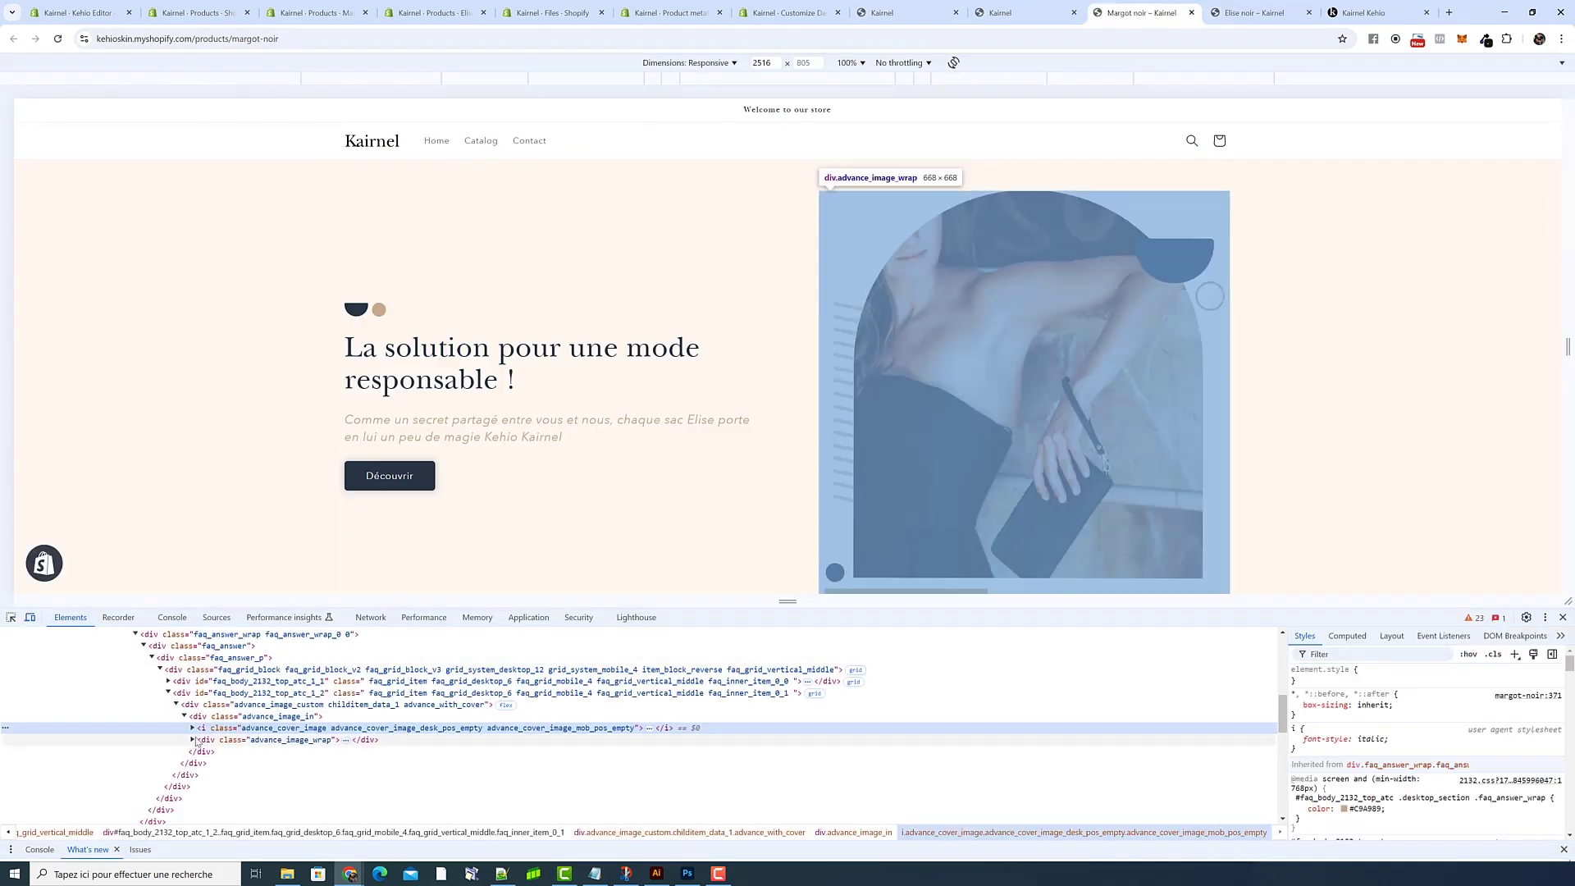
{"action": "left_click", "coordinate": [192, 739]}
{"action": "left_click", "coordinate": [402, 793]}
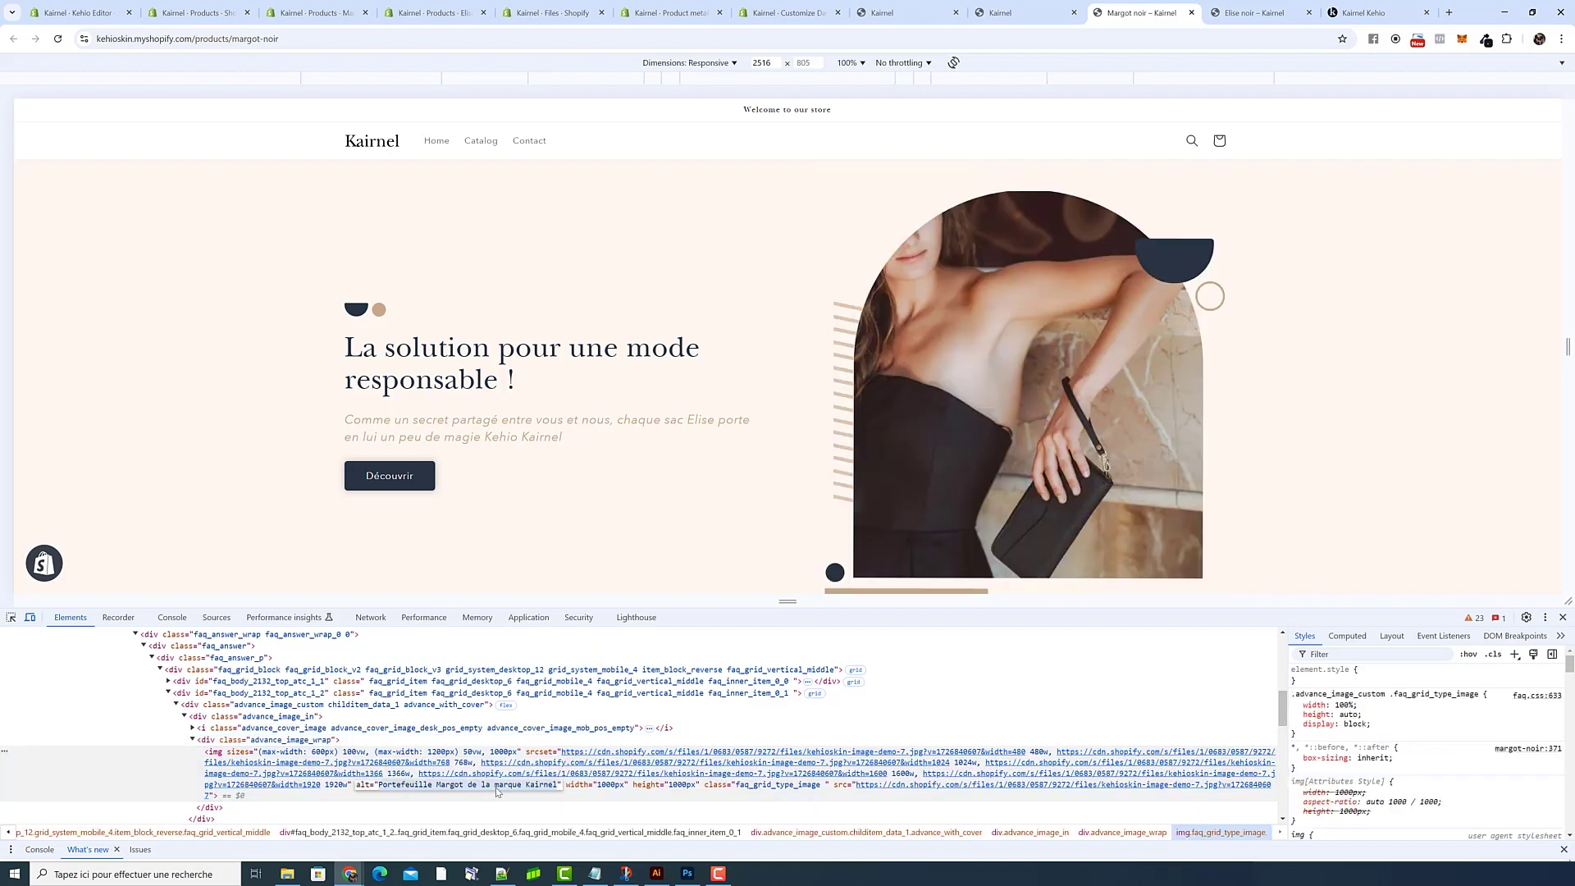
- Inspect the banner image's HTML on the Elise noir page to check its alt text, and close the developer tools
{"action": "left_click", "coordinate": [1255, 13]}
{"action": "right_click", "coordinate": [1020, 314]}
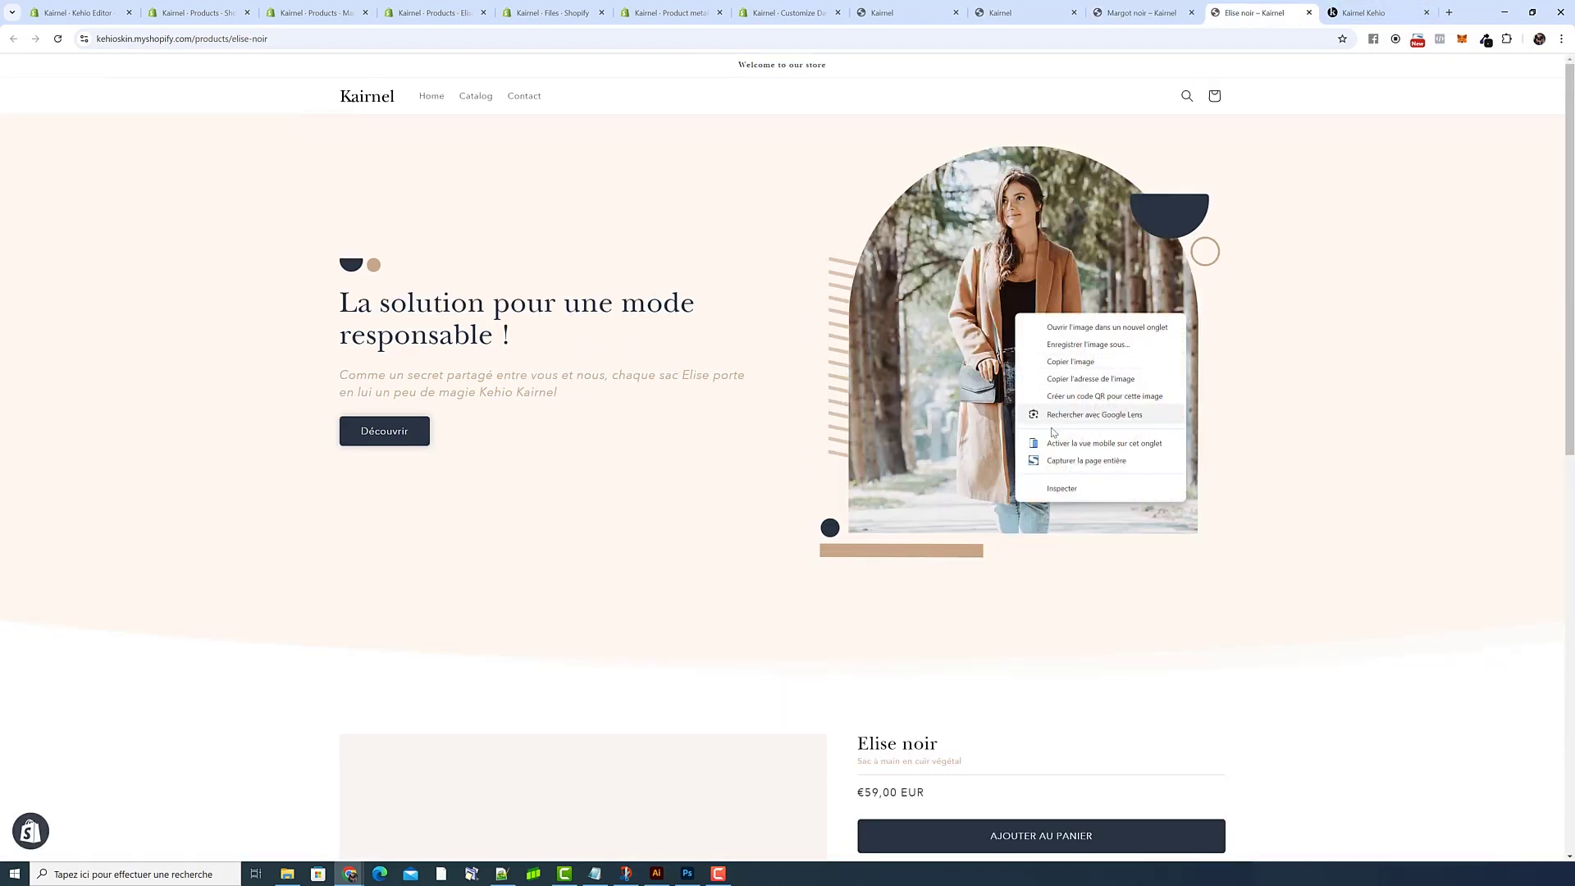
{"action": "left_click", "coordinate": [1066, 488]}
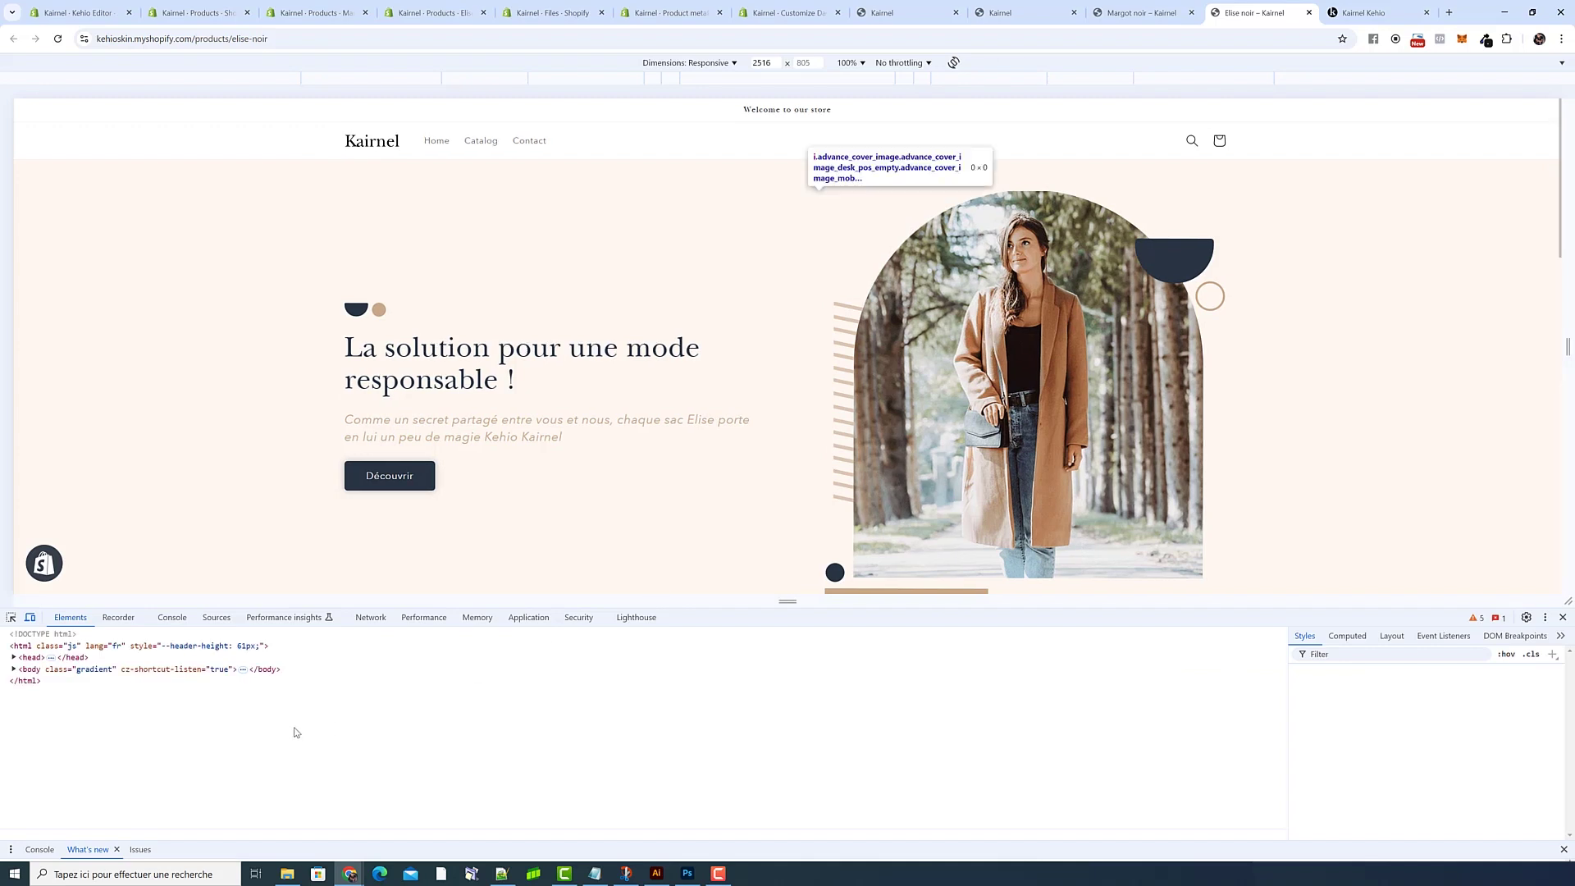
{"action": "mouse_move", "coordinate": [412, 789]}
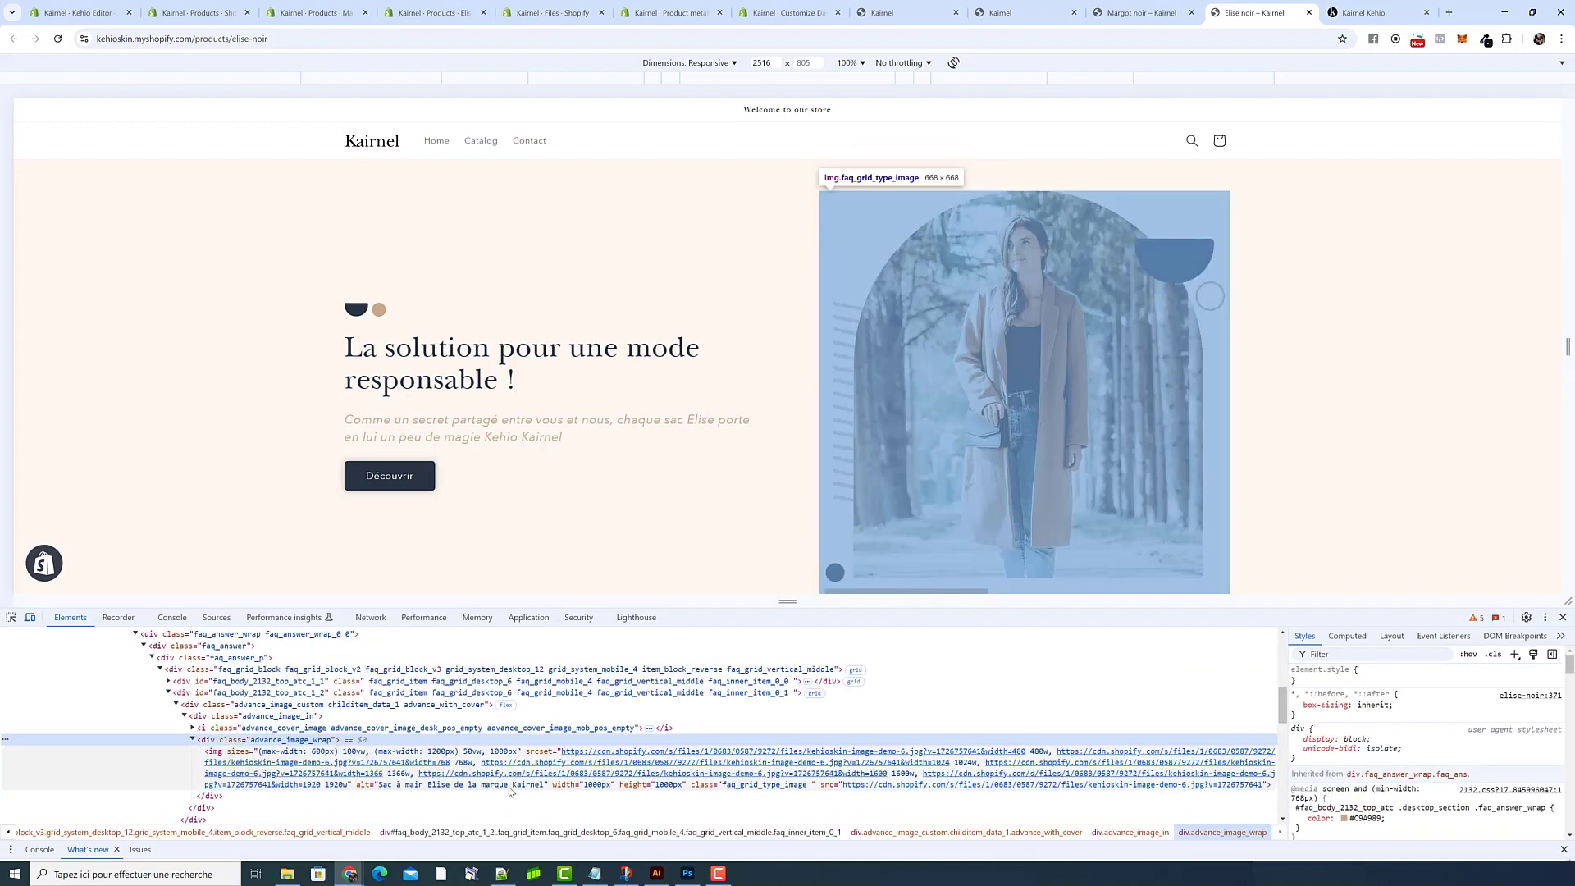
{"action": "left_click", "coordinate": [1562, 617]}
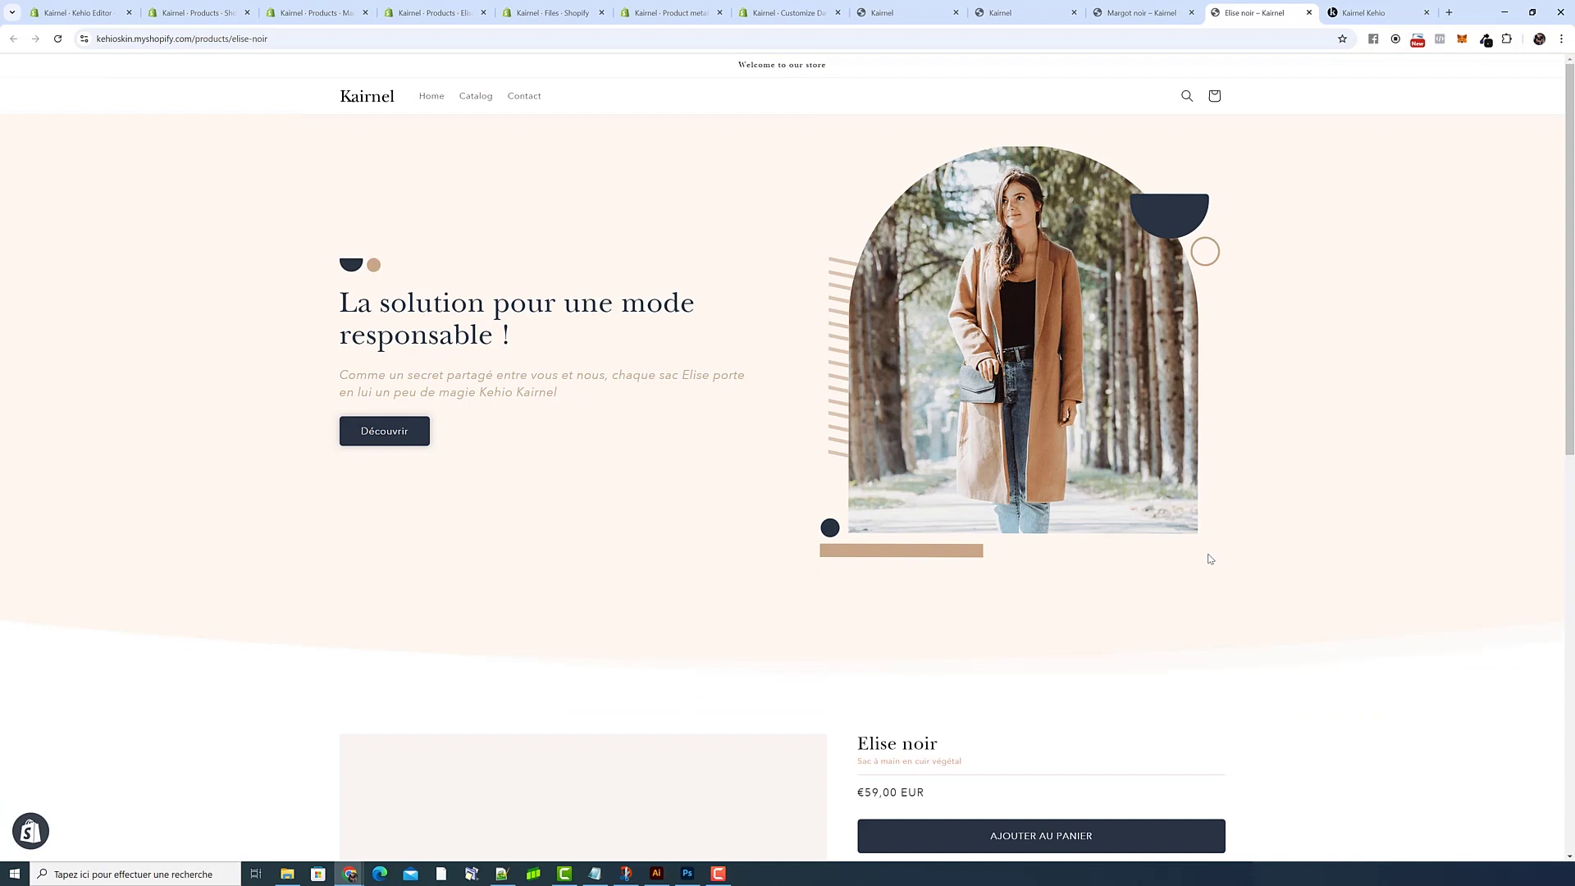
- View the Elise 2 noir product on the Kairnel Kehio demo store with its creations enabled, and return to Kehio Editor
{"action": "left_click", "coordinate": [1363, 13]}
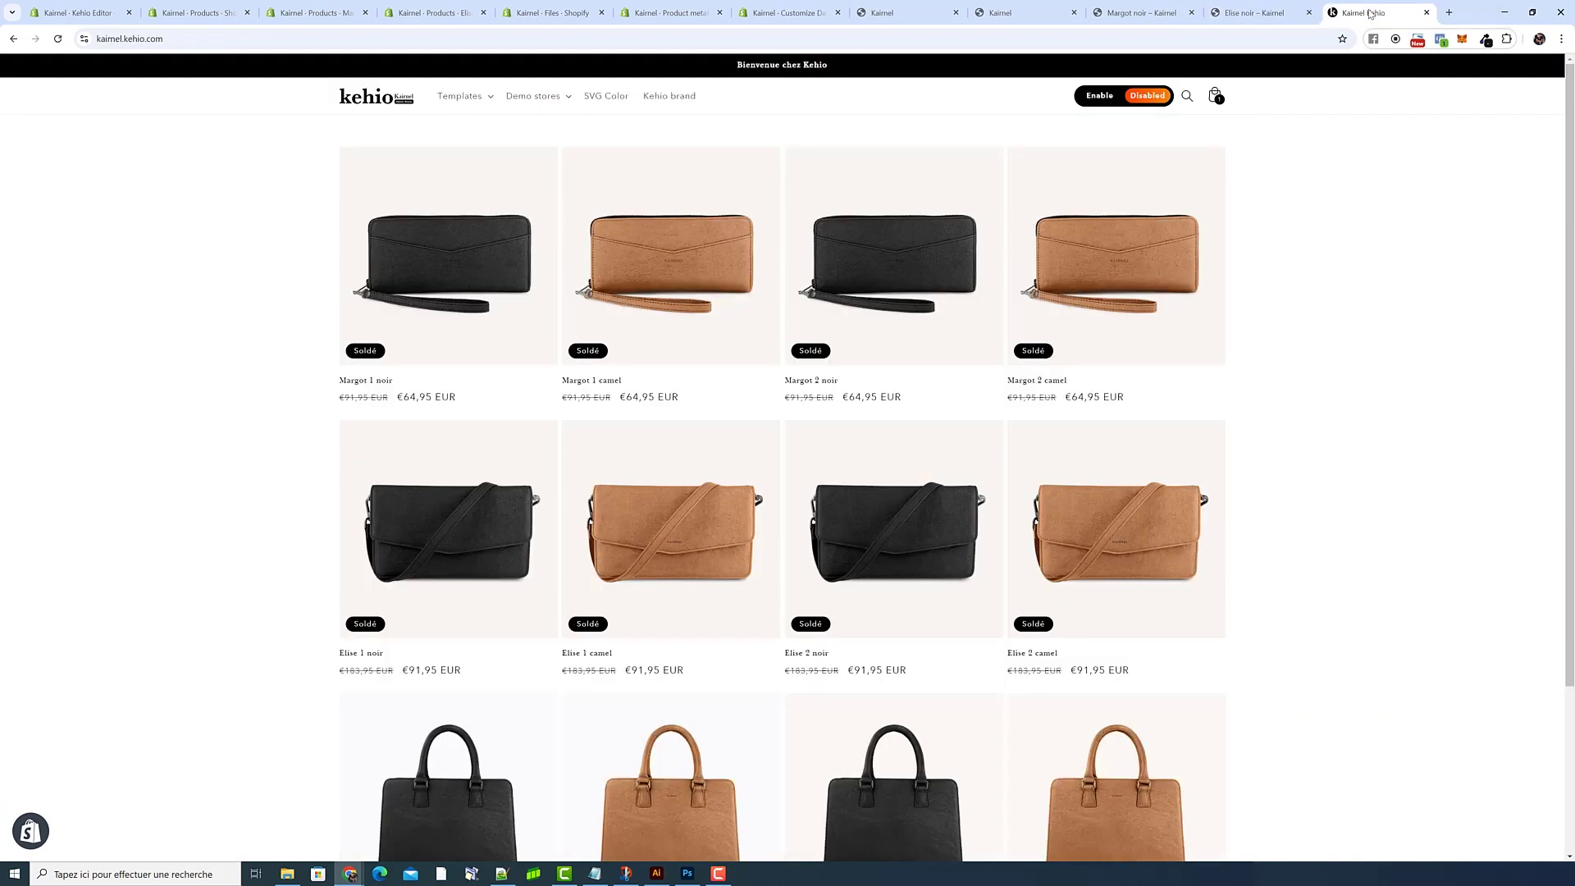
{"action": "left_click", "coordinate": [895, 551]}
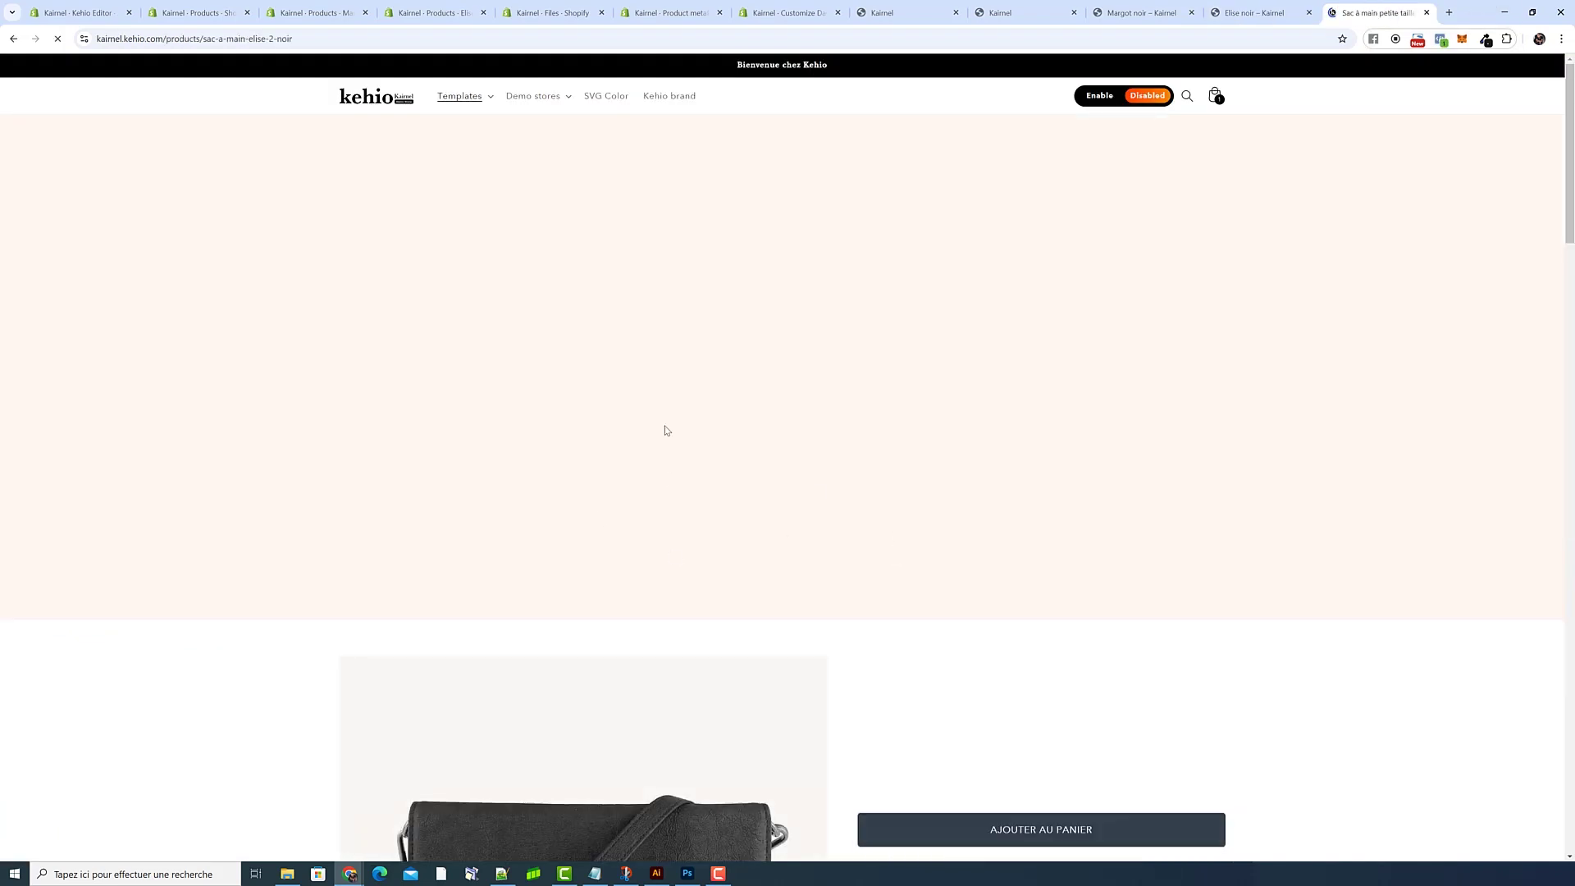
{"action": "left_click", "coordinate": [1082, 104]}
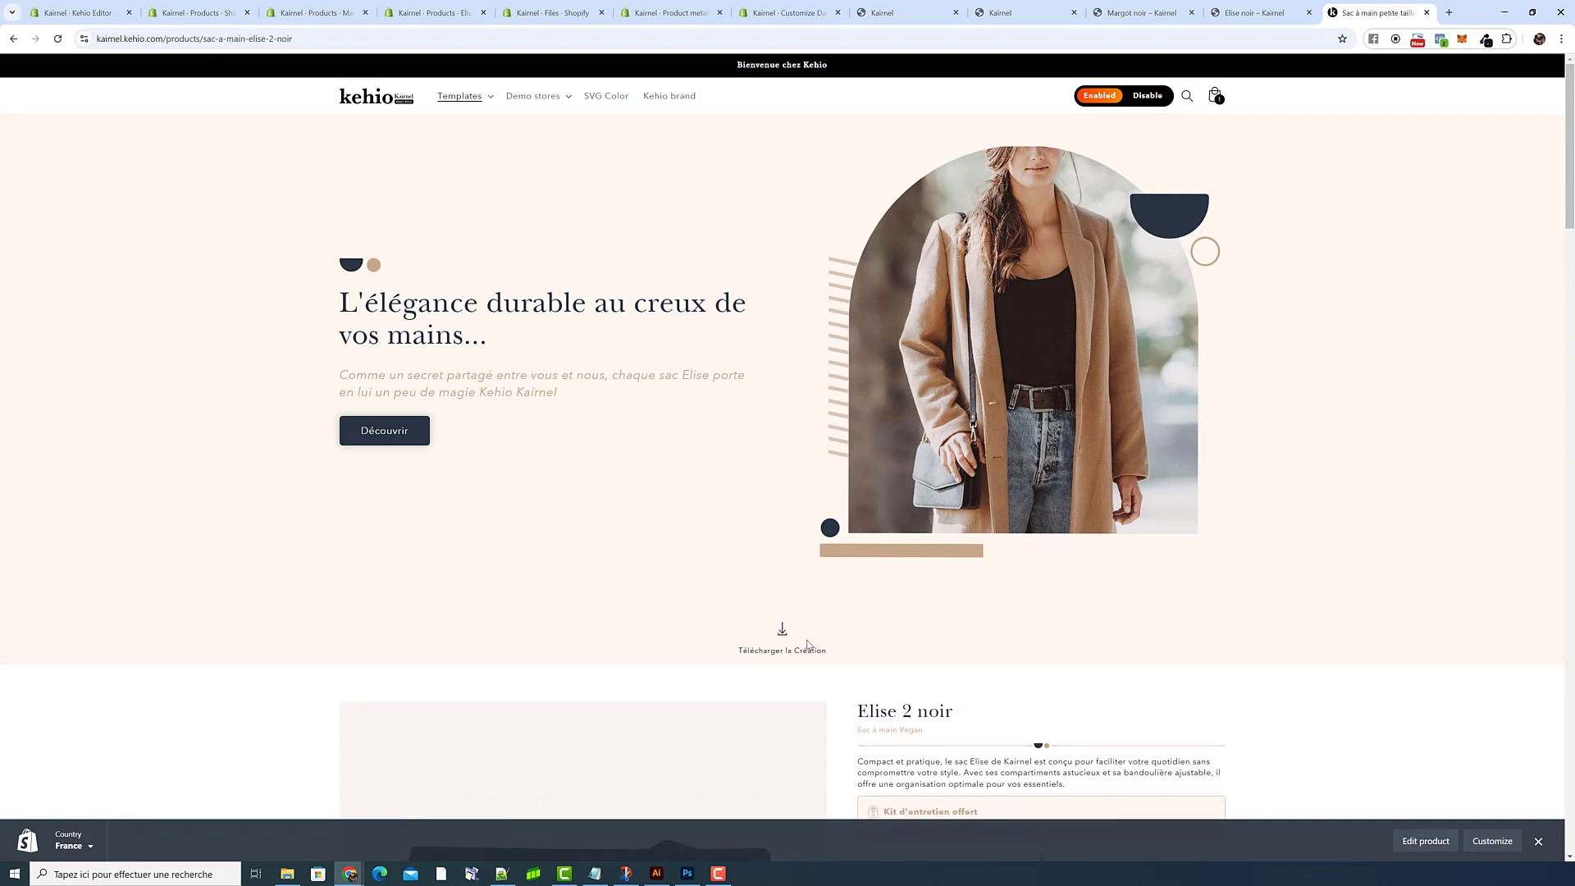
{"action": "left_click", "coordinate": [88, 12]}
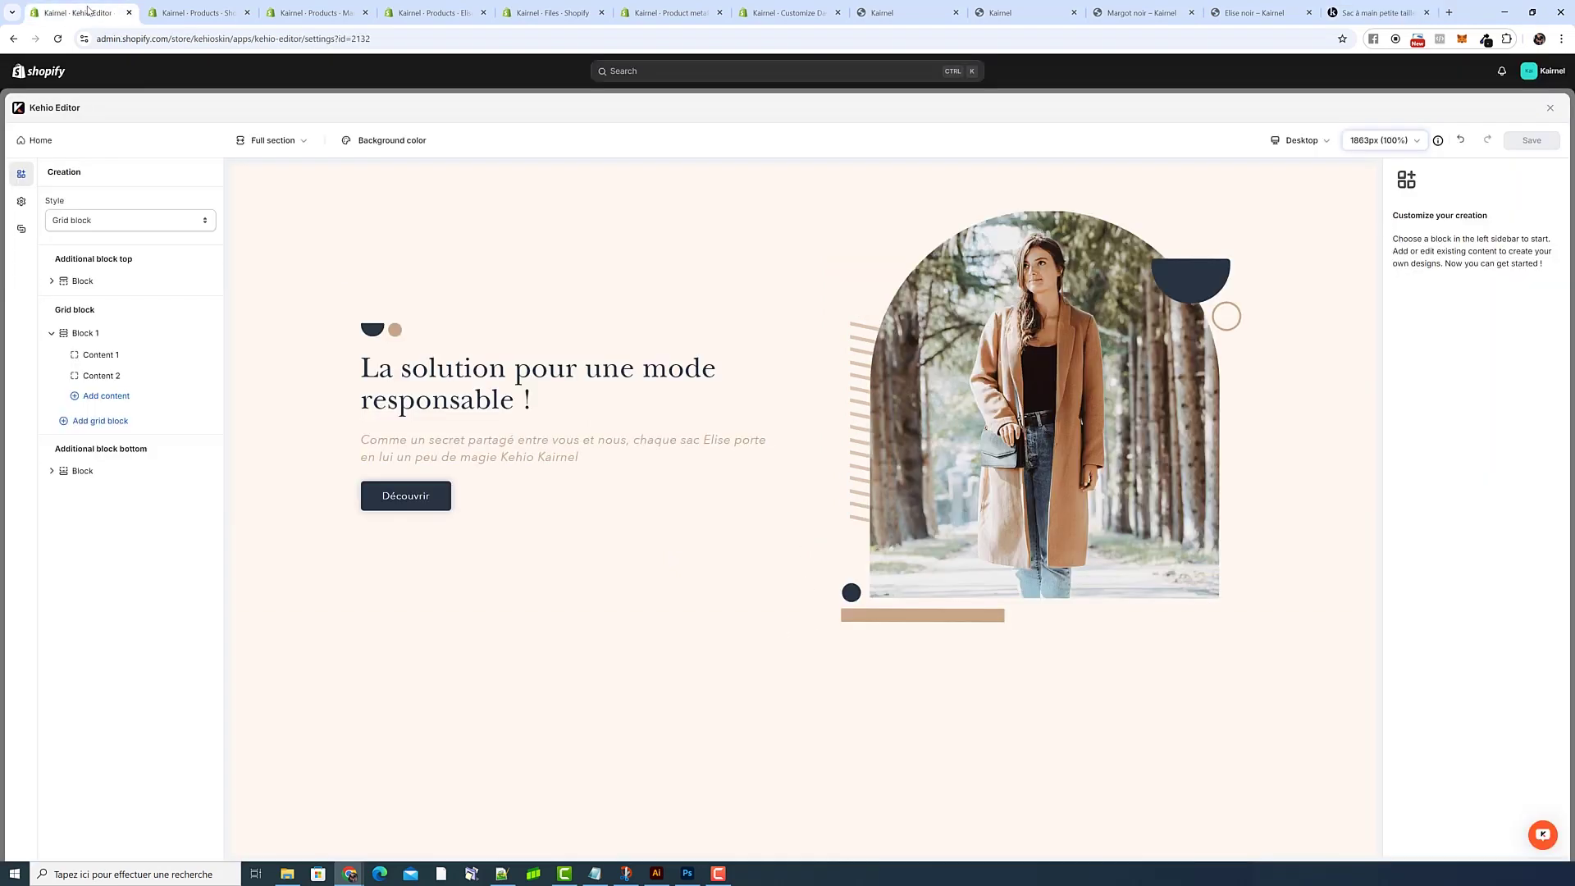